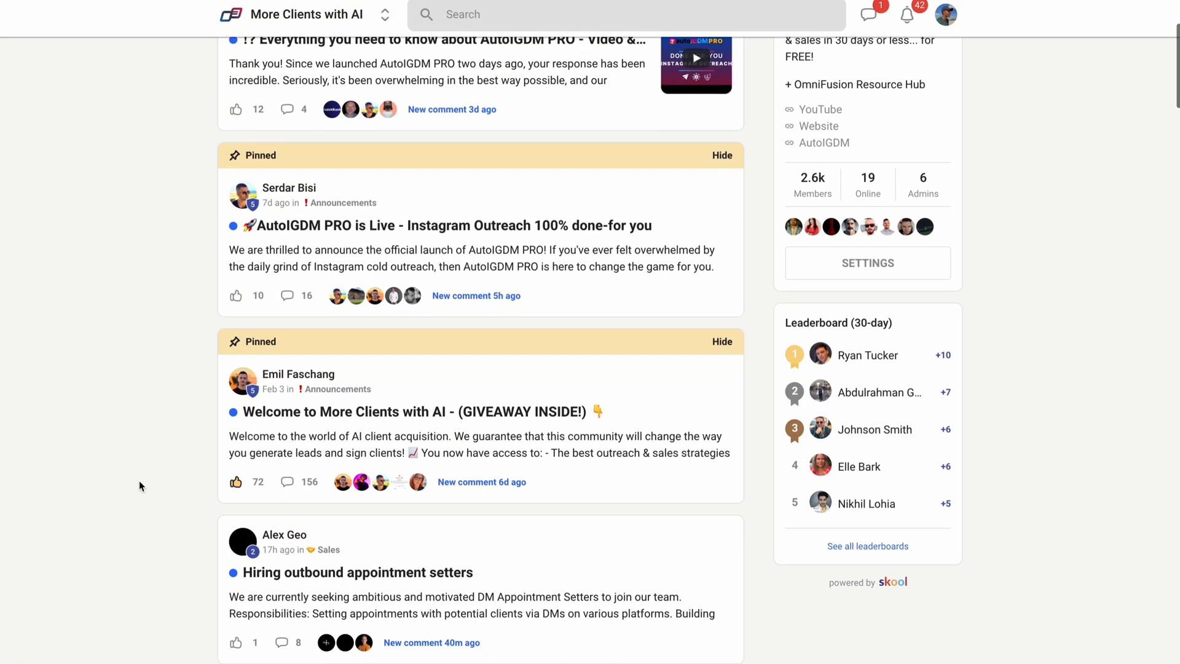
scroll(140, 480, "down", 5)
scroll(140, 481, "down", 5)
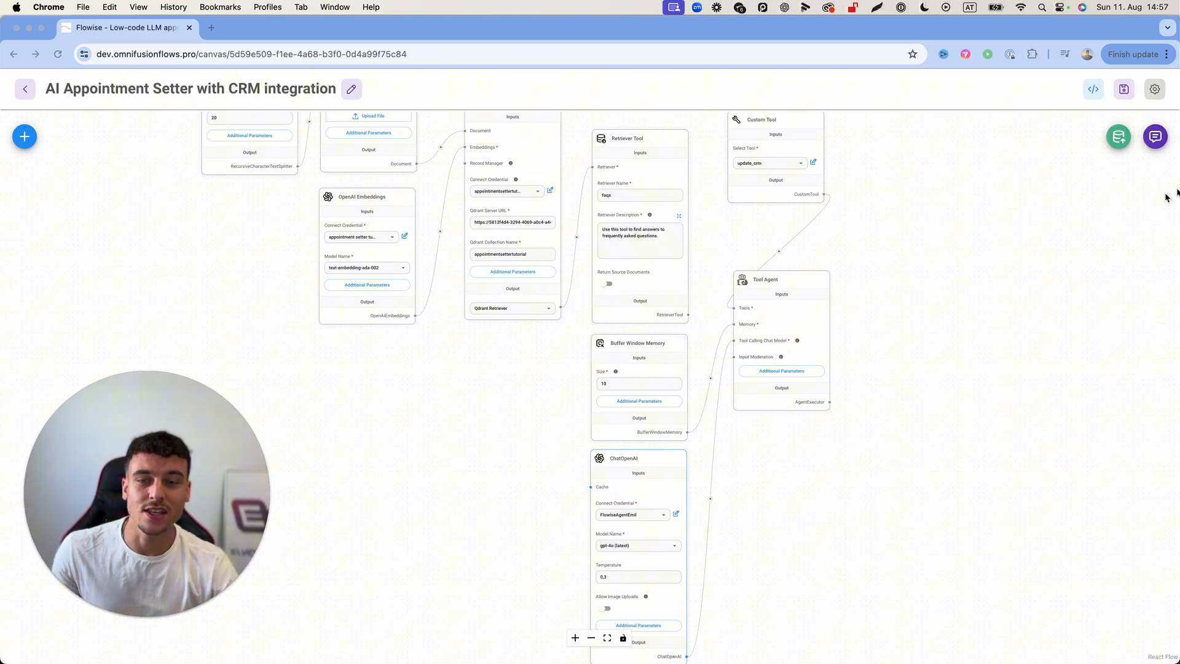
- Enable Share Chatbot in the Embed/API dialog and show the chatflow's cURL request
left_click(1094, 90)
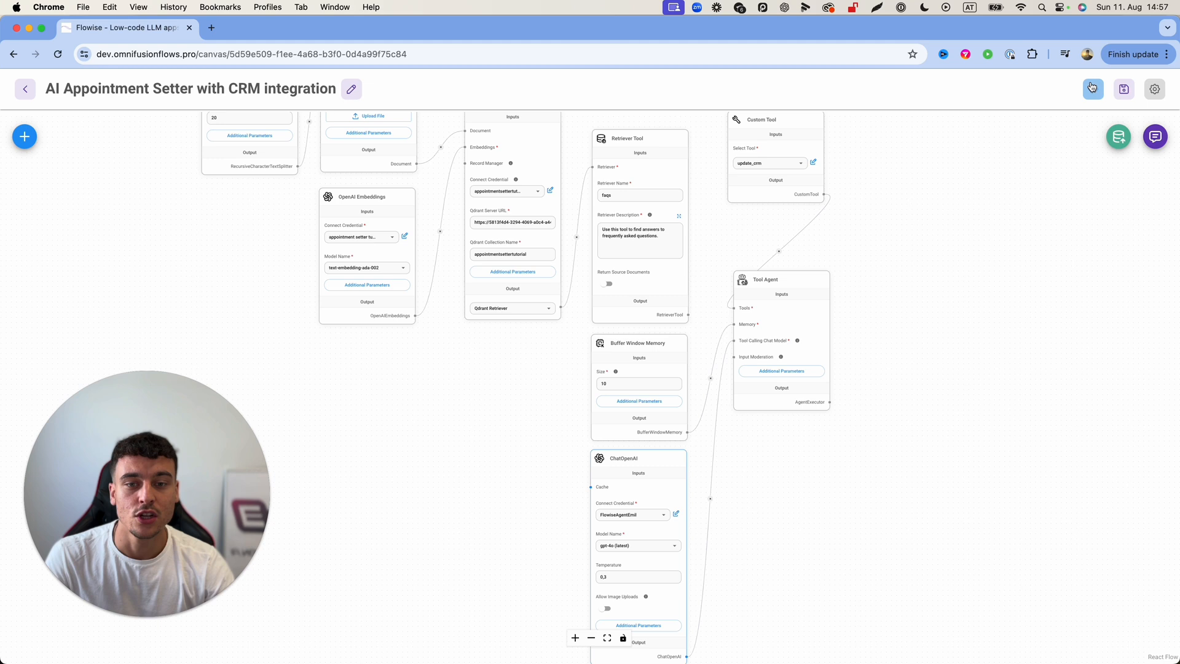
left_click(1093, 88)
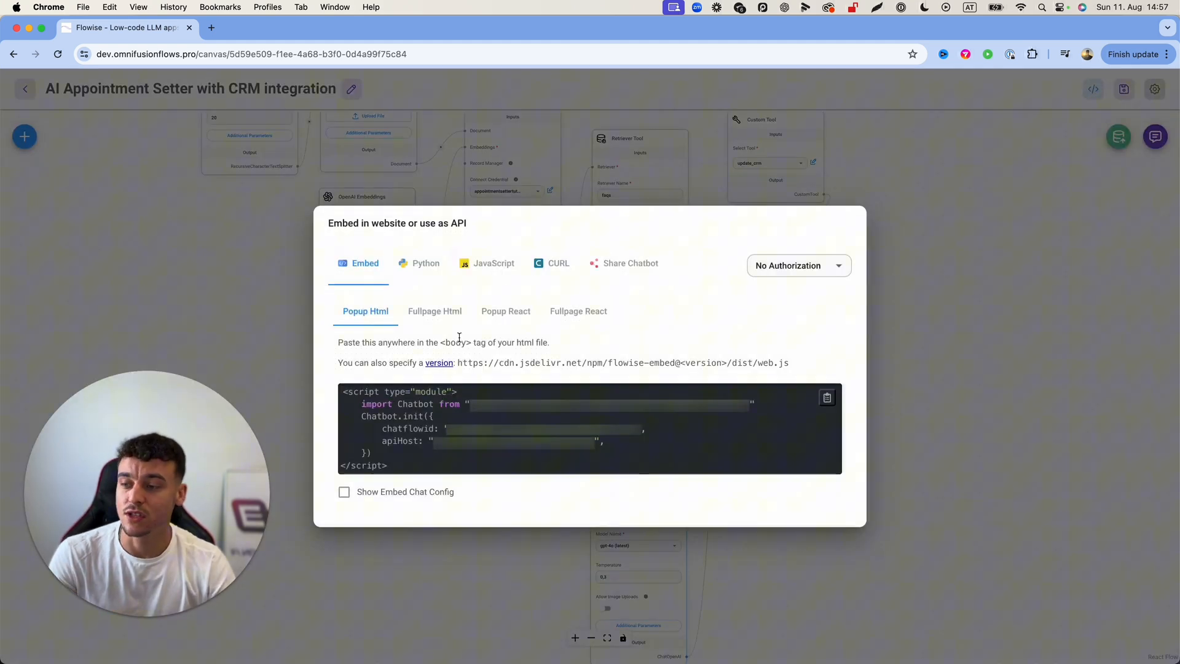
left_click(363, 267)
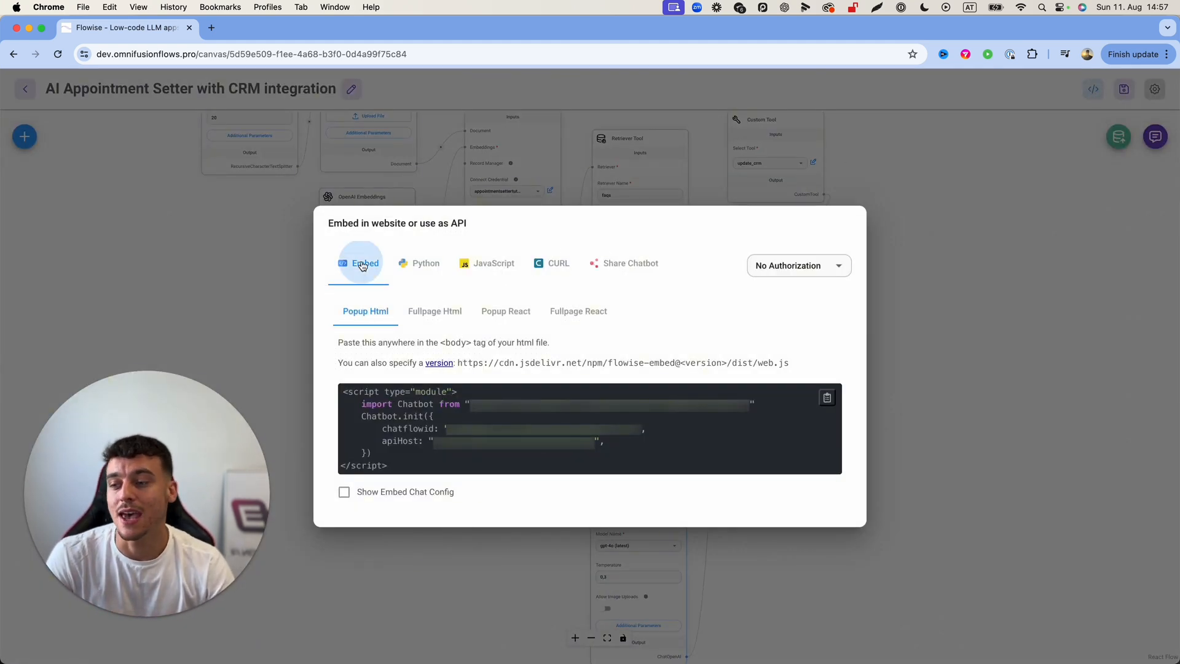
left_click(365, 314)
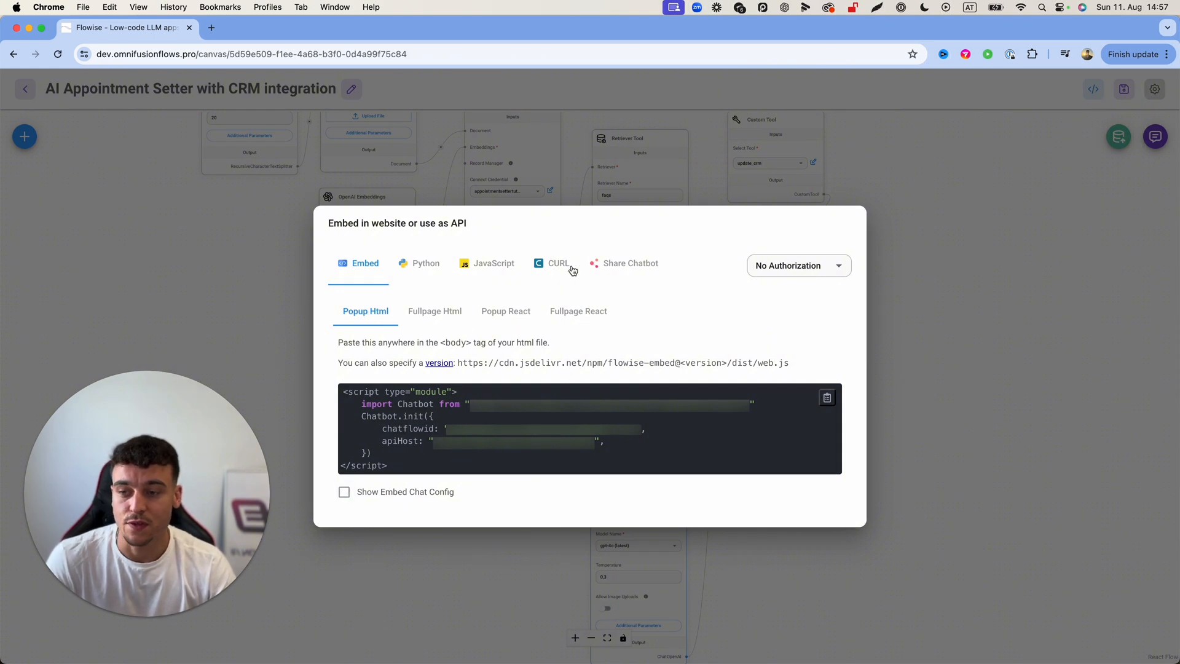
left_click(593, 266)
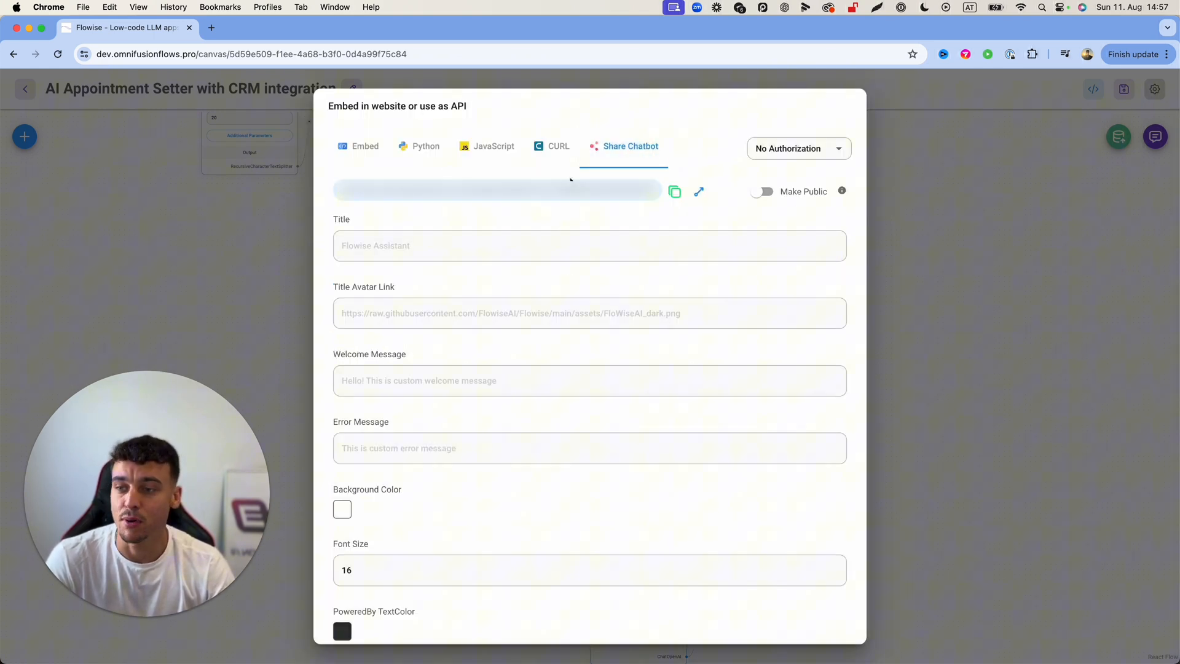
left_click(553, 148)
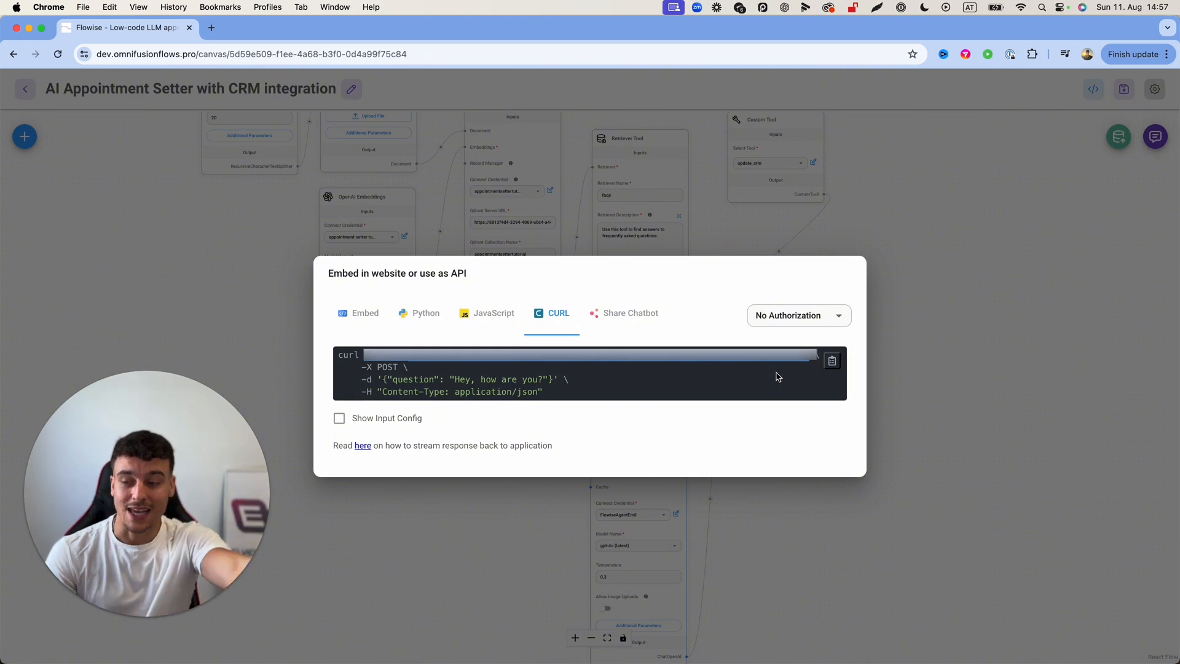
- Review the question field and Content-Type header, toggling Show Input Config on and off
double_click(398, 380)
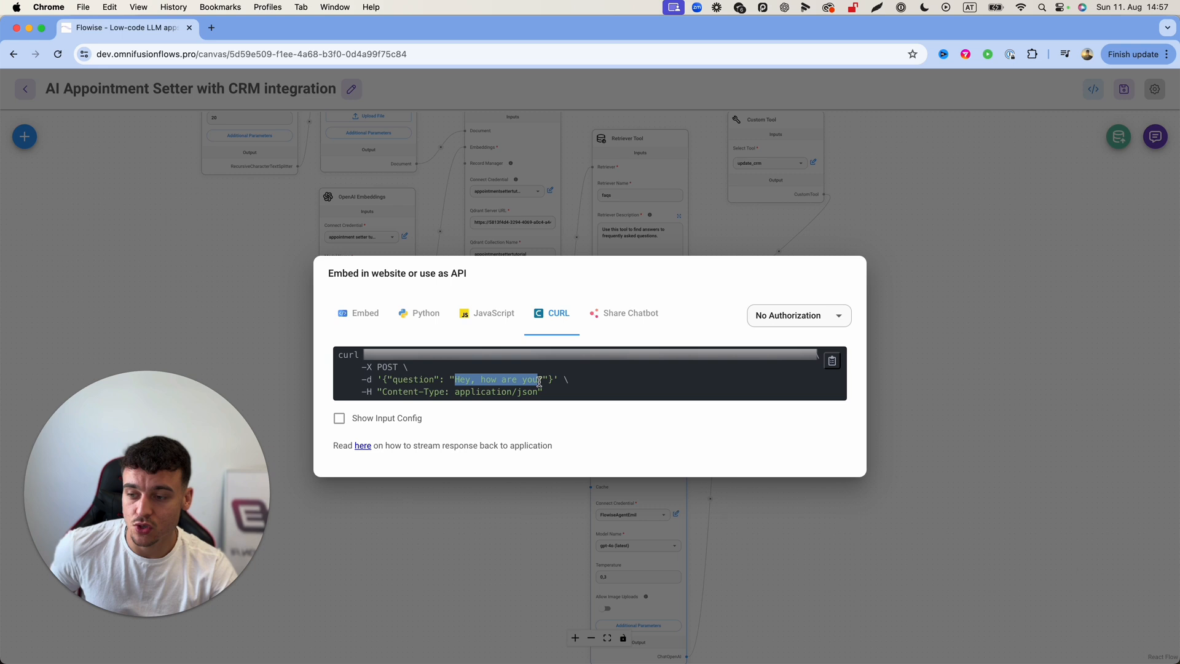
left_click_drag(381, 393, 550, 399)
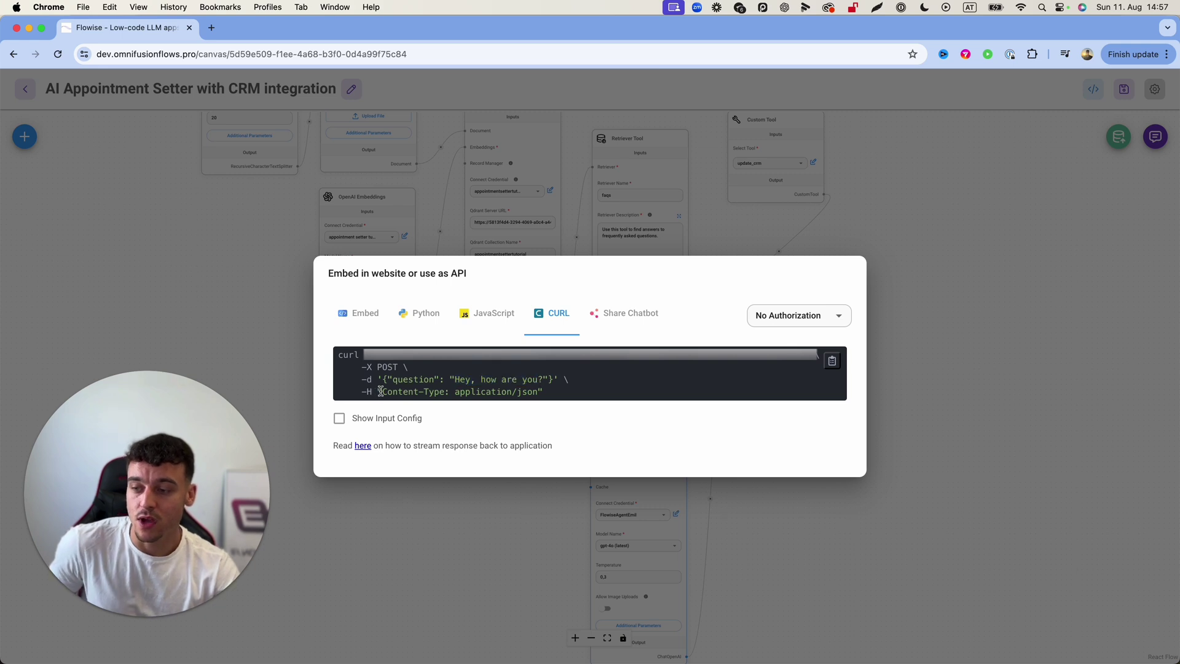
left_click(549, 399)
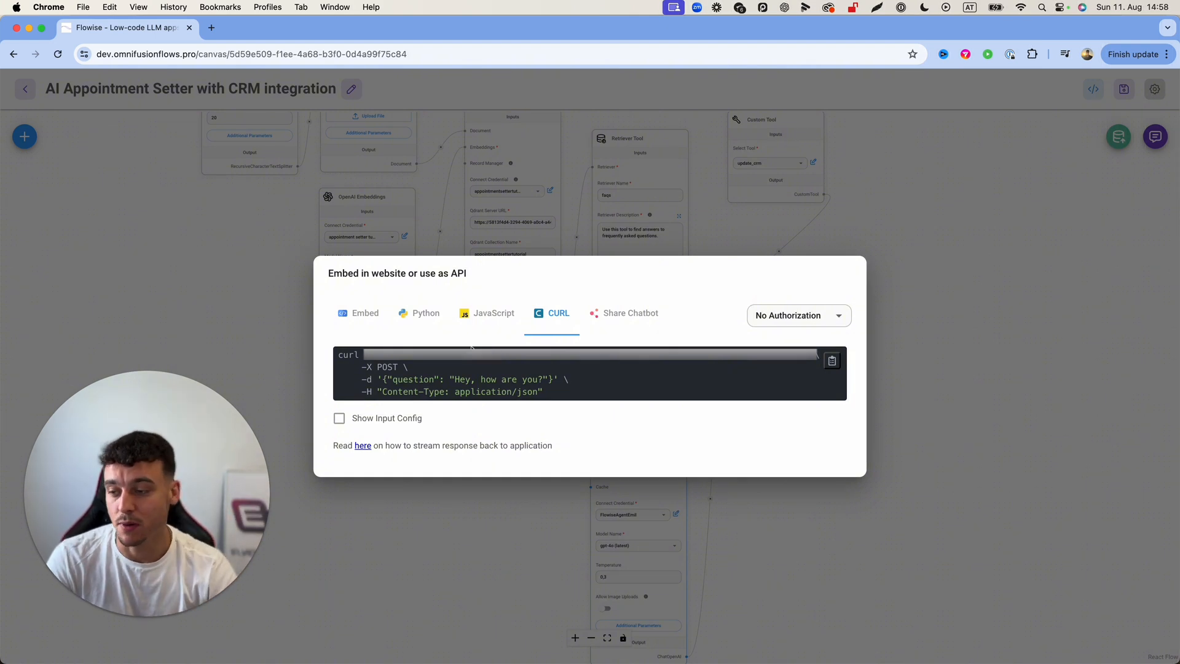
left_click(340, 417)
scroll(365, 419, "down", 3)
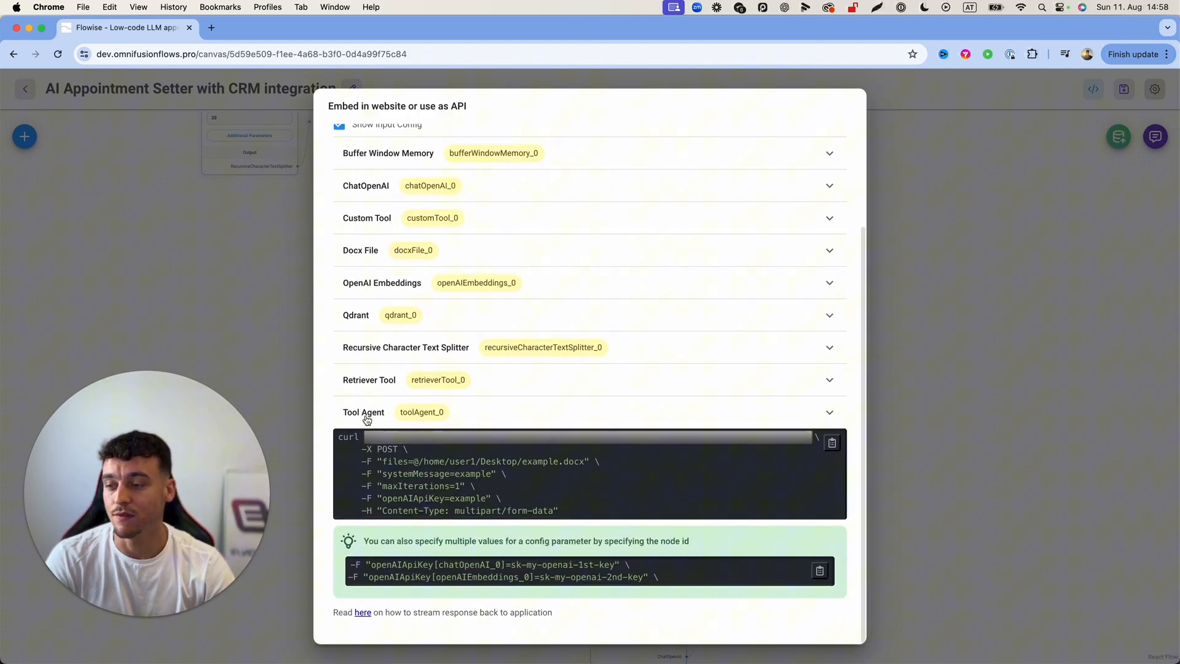
scroll(367, 419, "up", 3)
scroll(462, 599, "down", 3)
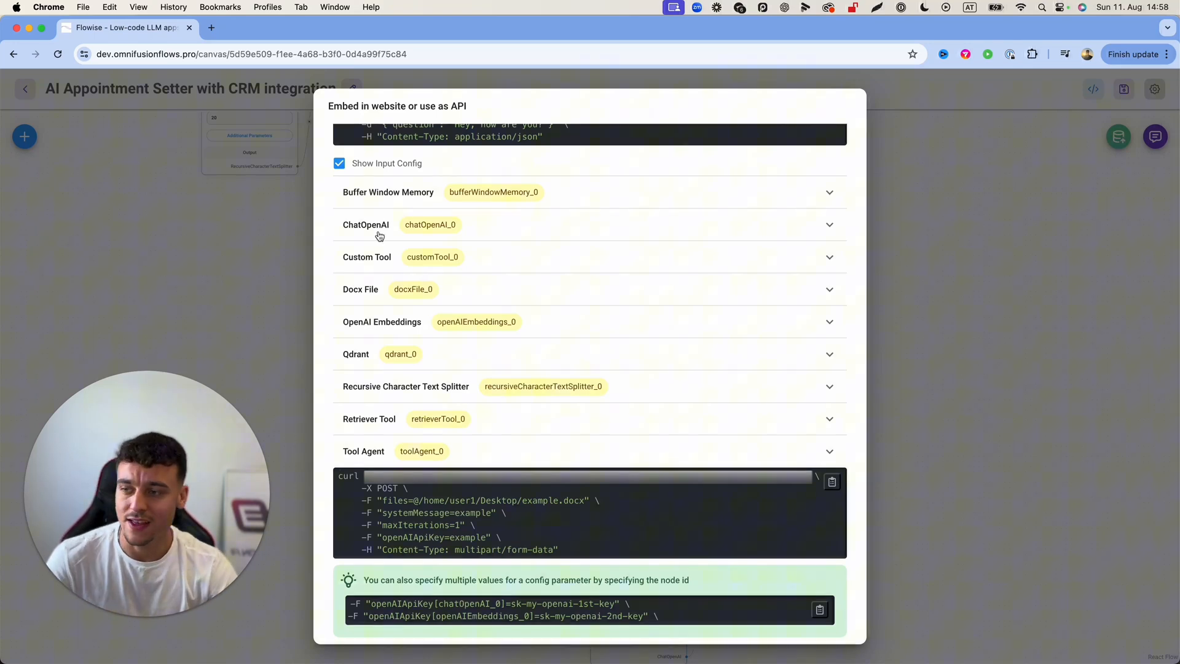
left_click(339, 162)
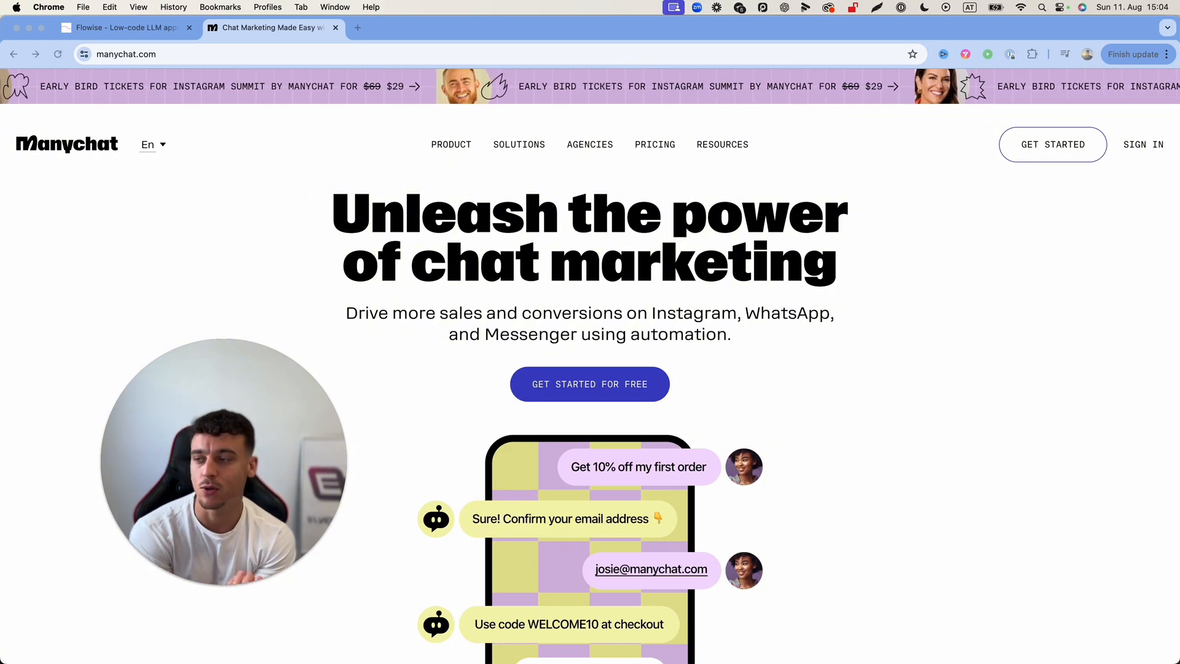
- Return to the Flowise tab showing the chatflow's cURL request
left_click(116, 28)
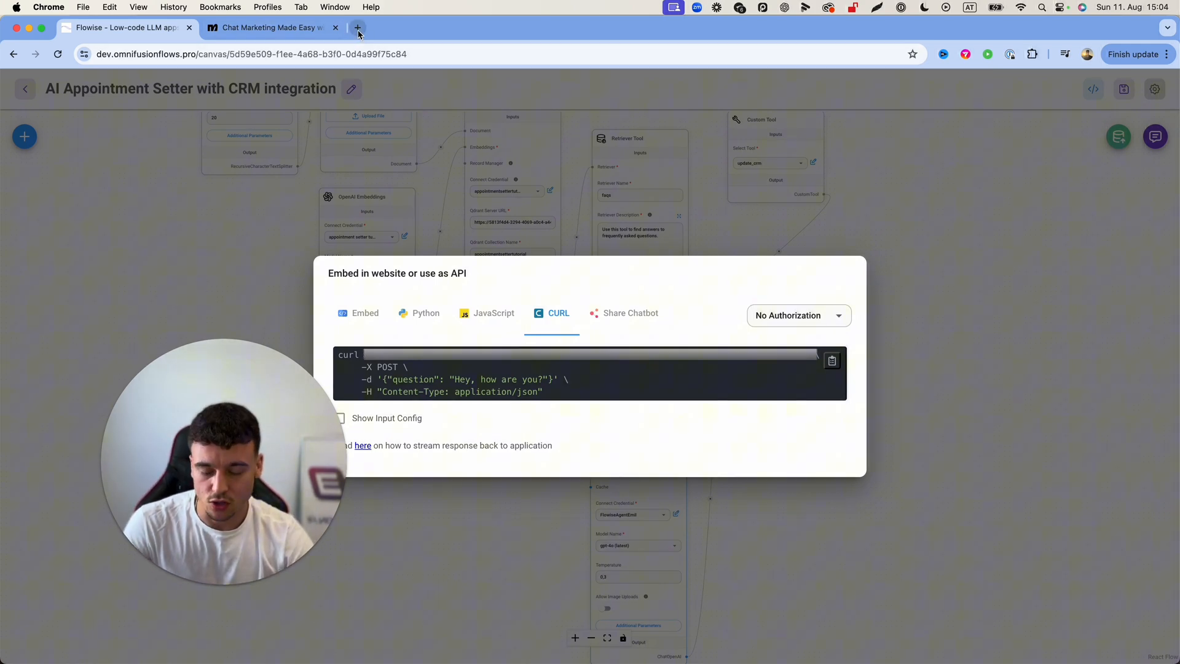
- Load voiceflow in a new tab and reach the Creator All Agents workspace page
left_click(358, 28)
type("voiceflow")
key("Return")
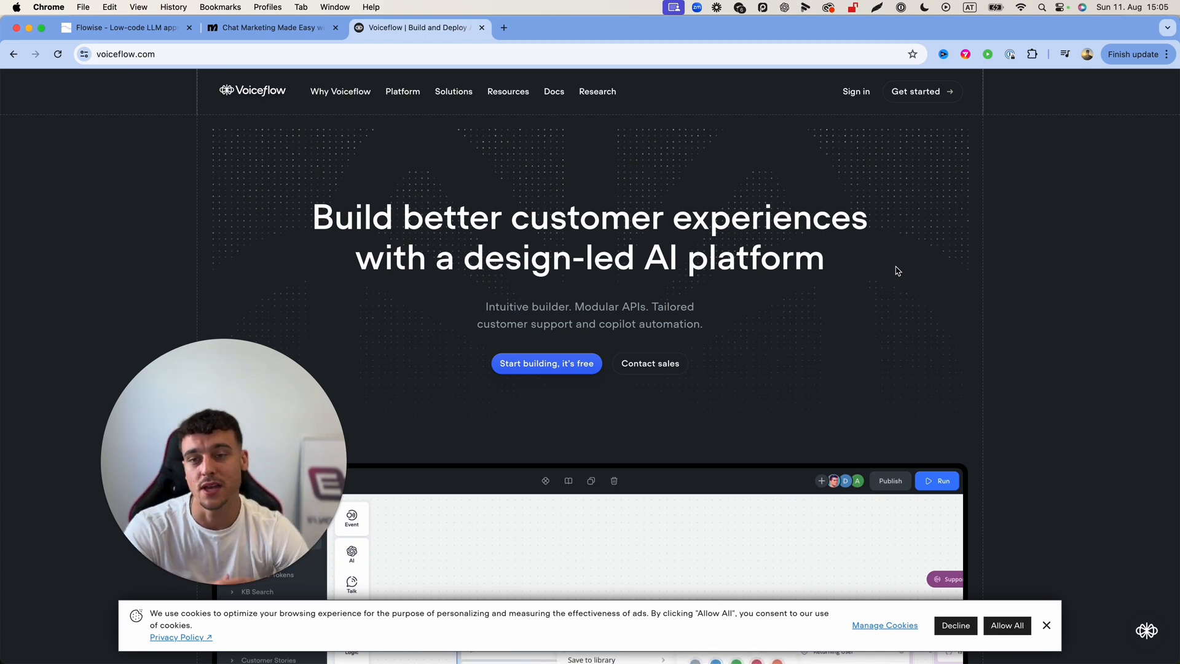
left_click(853, 96)
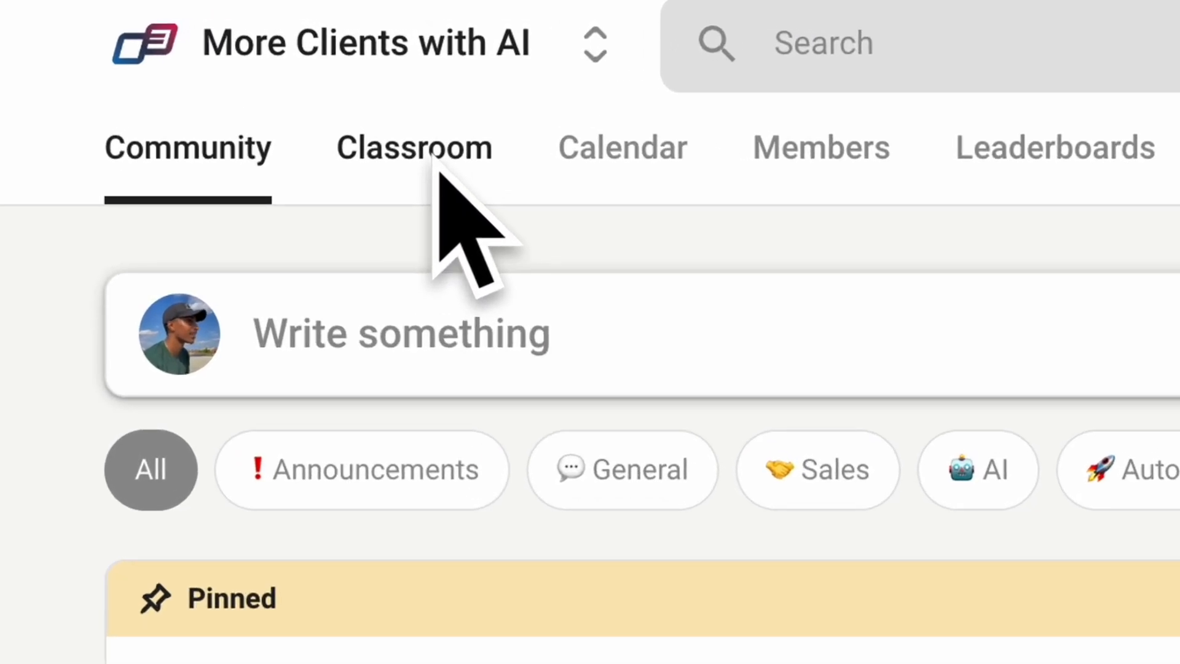
- Show the Classroom course list of the Skool community
left_click(433, 175)
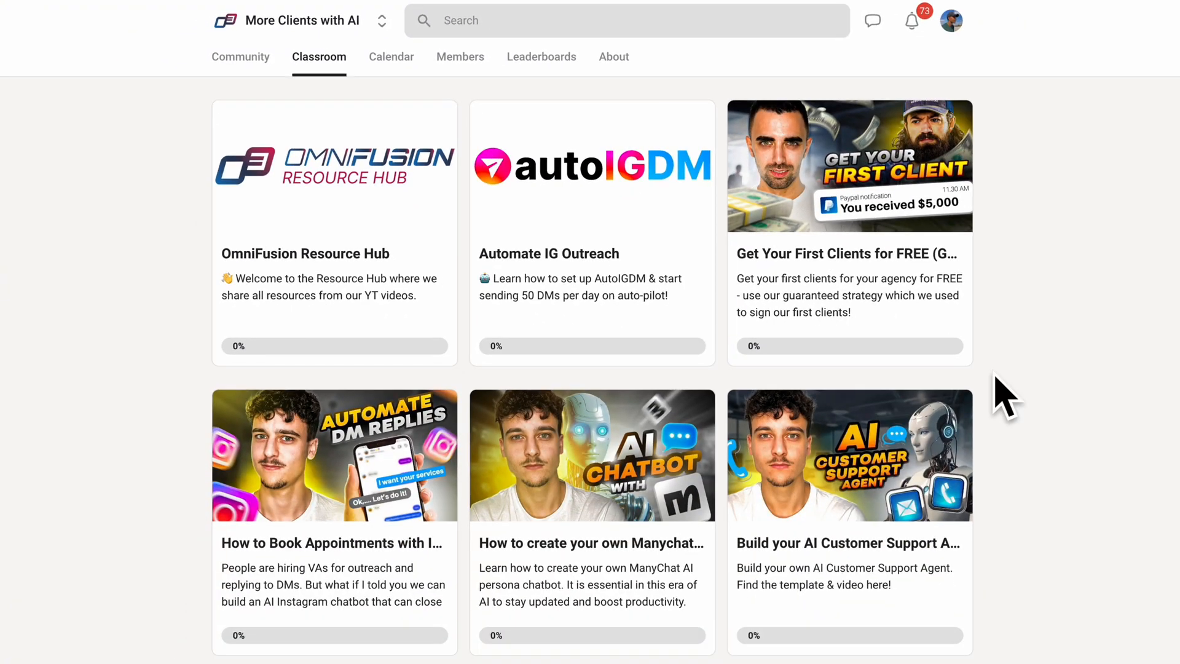
scroll(1005, 396, "down", 2)
scroll(1005, 396, "down", 1)
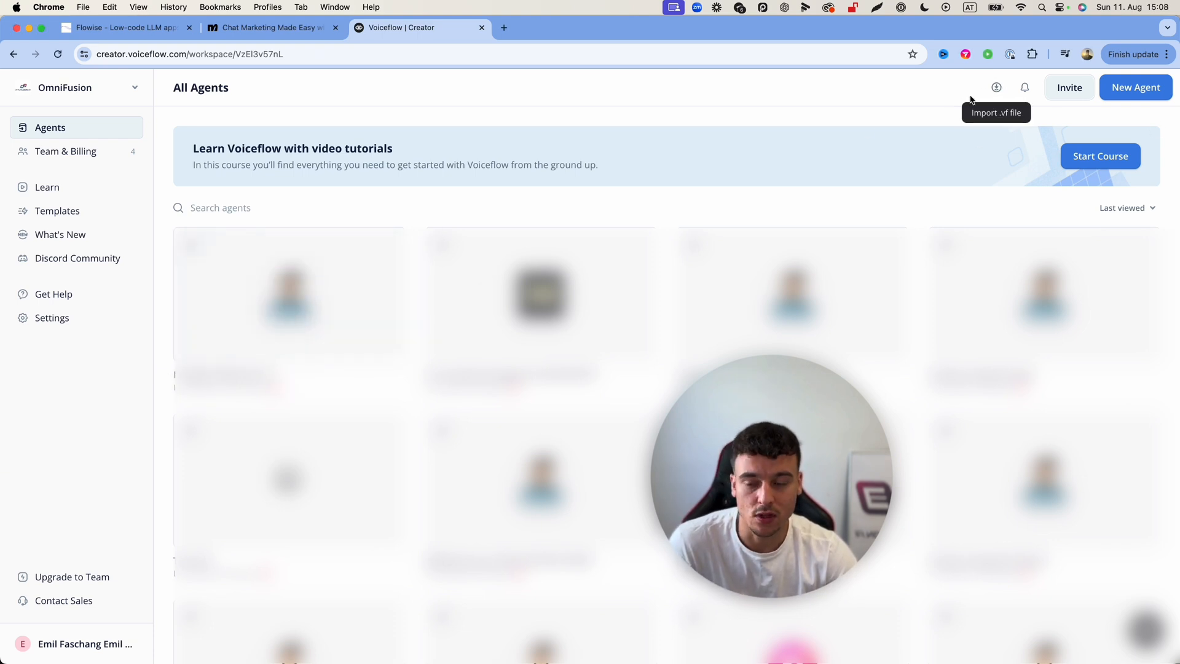
- Enter the FLOWISE TEMPLATE YT project's Home workflow canvas and select all its blocks
left_click(288, 295)
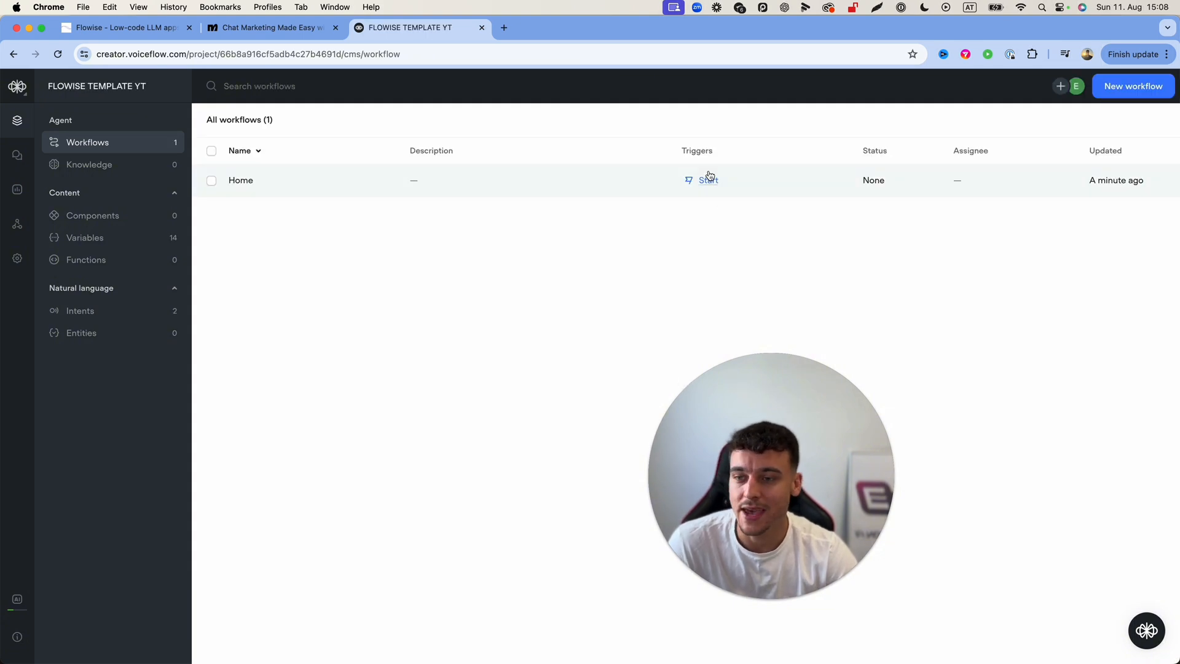
left_click(709, 179)
left_click(710, 201)
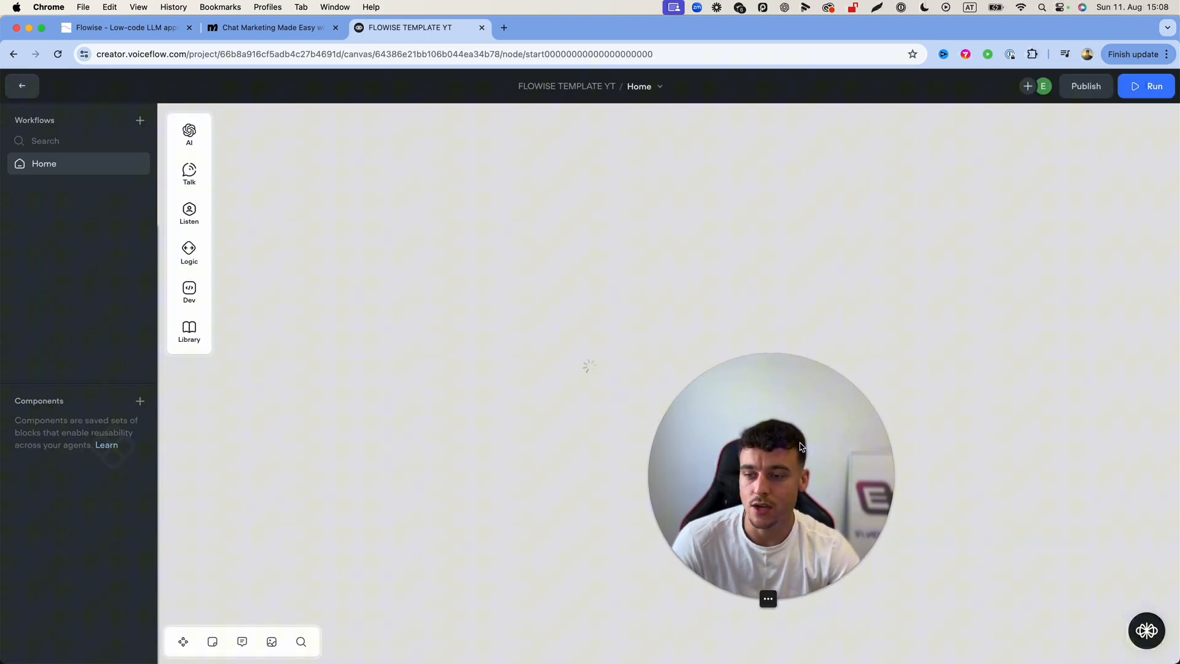
scroll(829, 416, "down", 4)
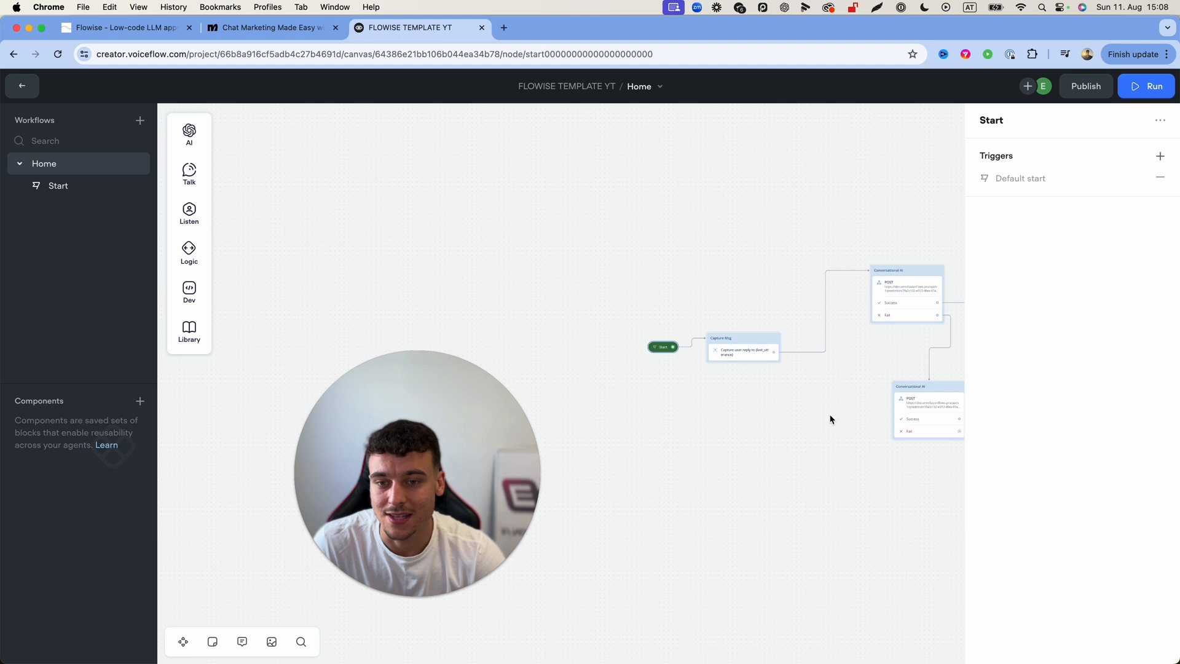
left_click_drag(830, 420, 877, 295)
left_click(876, 290)
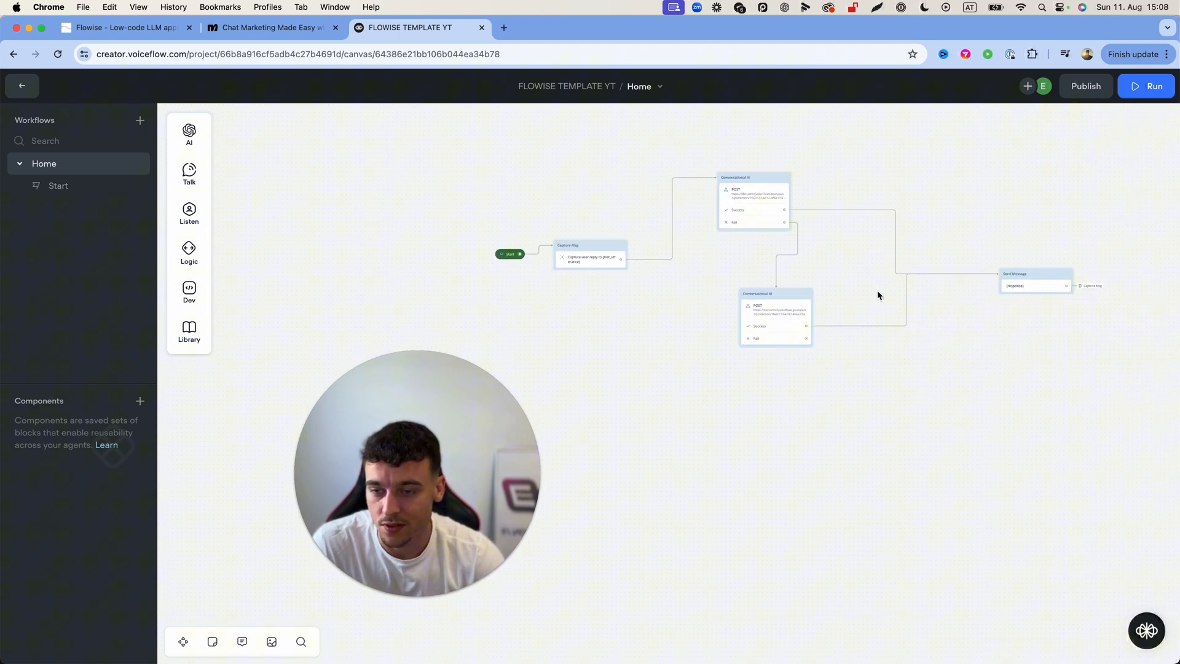
scroll(877, 290, "up", 3)
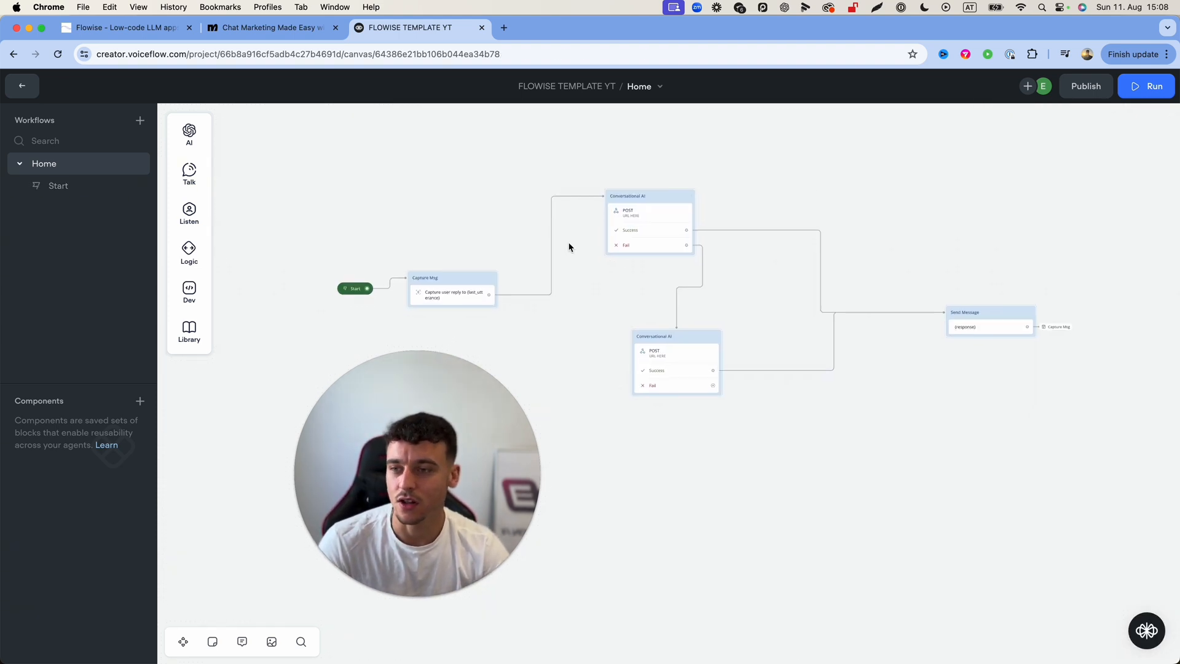
left_click_drag(435, 187, 988, 410)
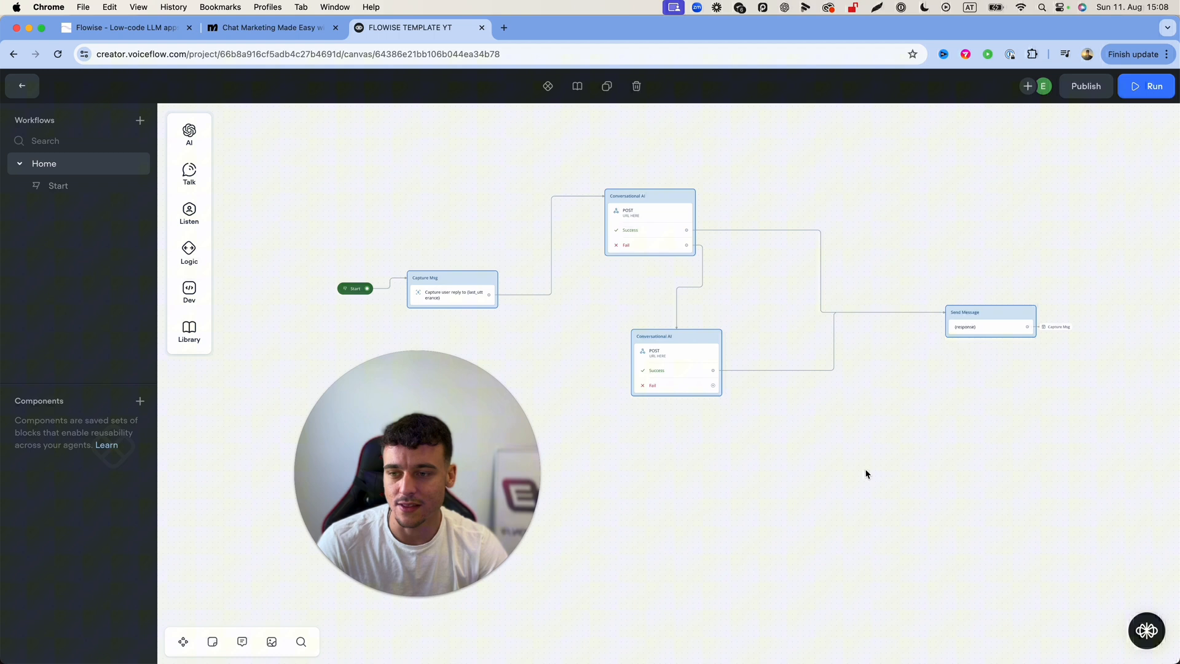
- Back in Flowise, copy the chatflow's prediction API URL from the cURL example
left_click(125, 27)
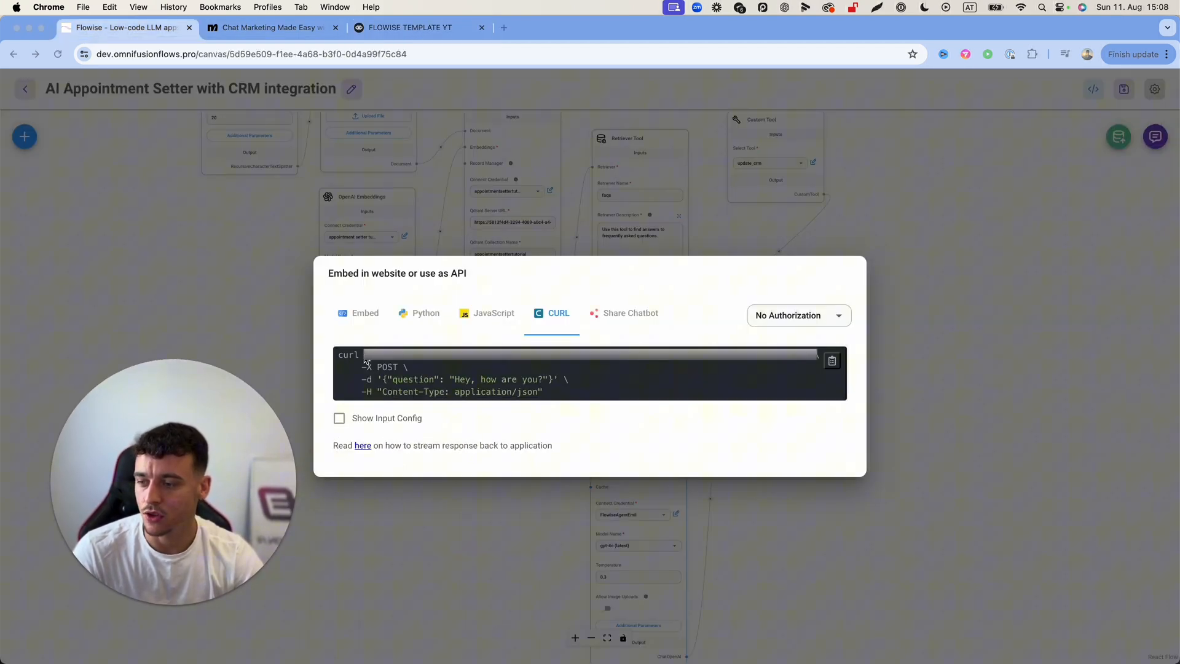
left_click_drag(339, 354, 572, 391)
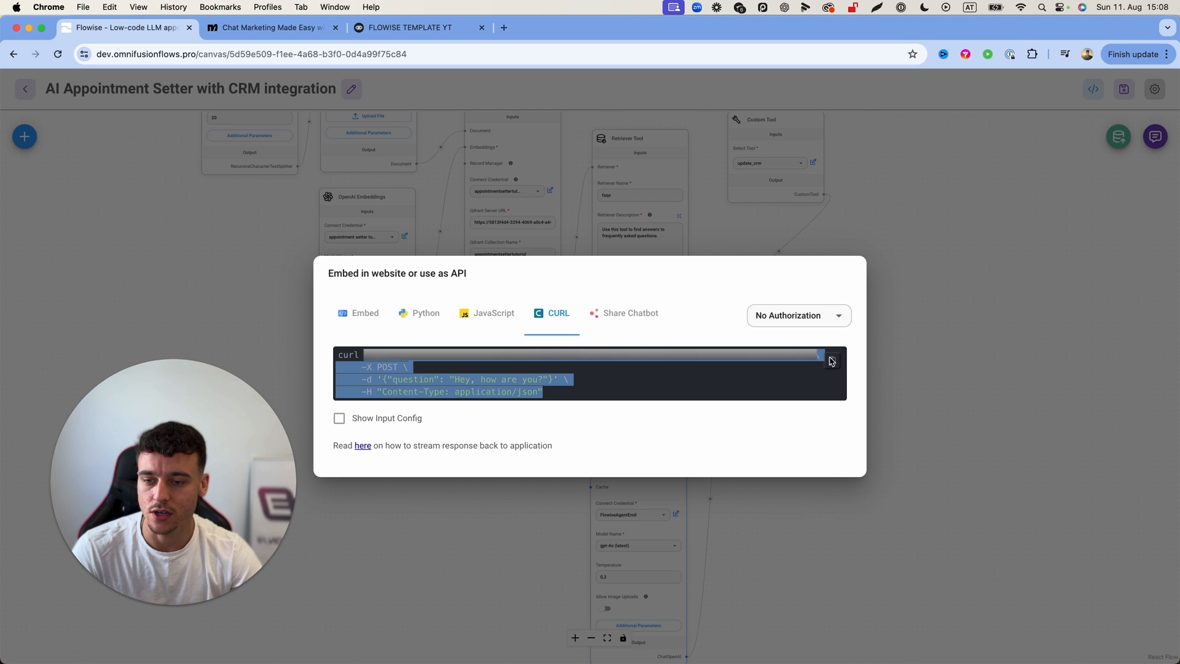
left_click(816, 354)
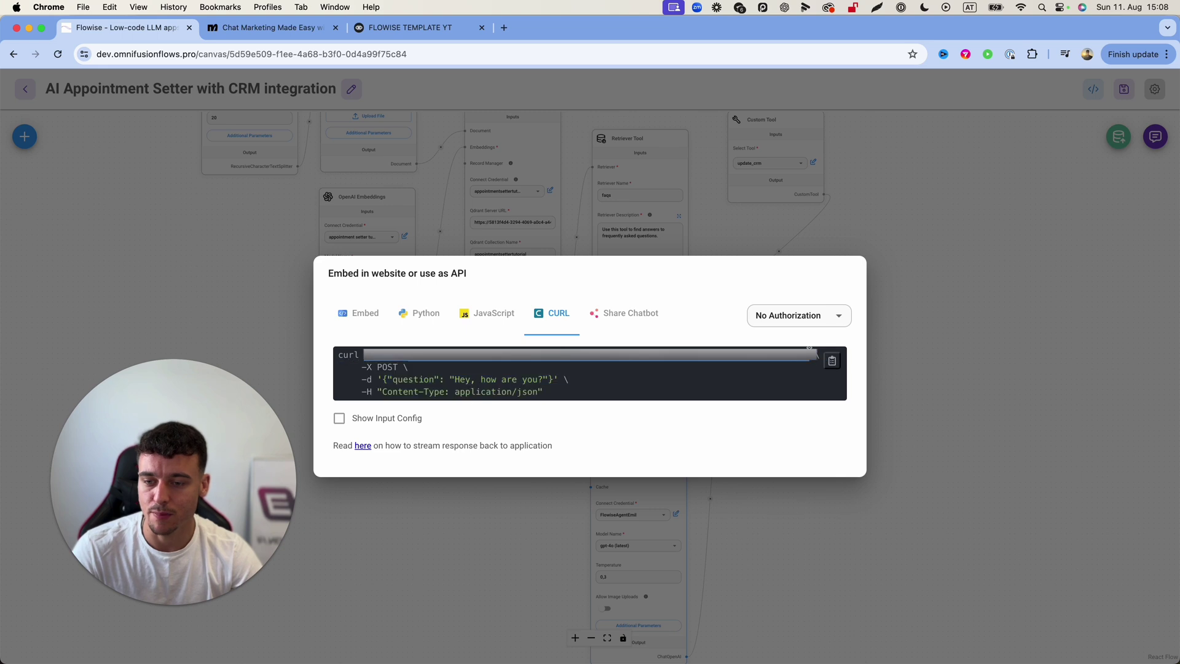
- Replace the first API step's placeholder URL with the pasted Flowise prediction endpoint
left_click(410, 27)
left_click(649, 226)
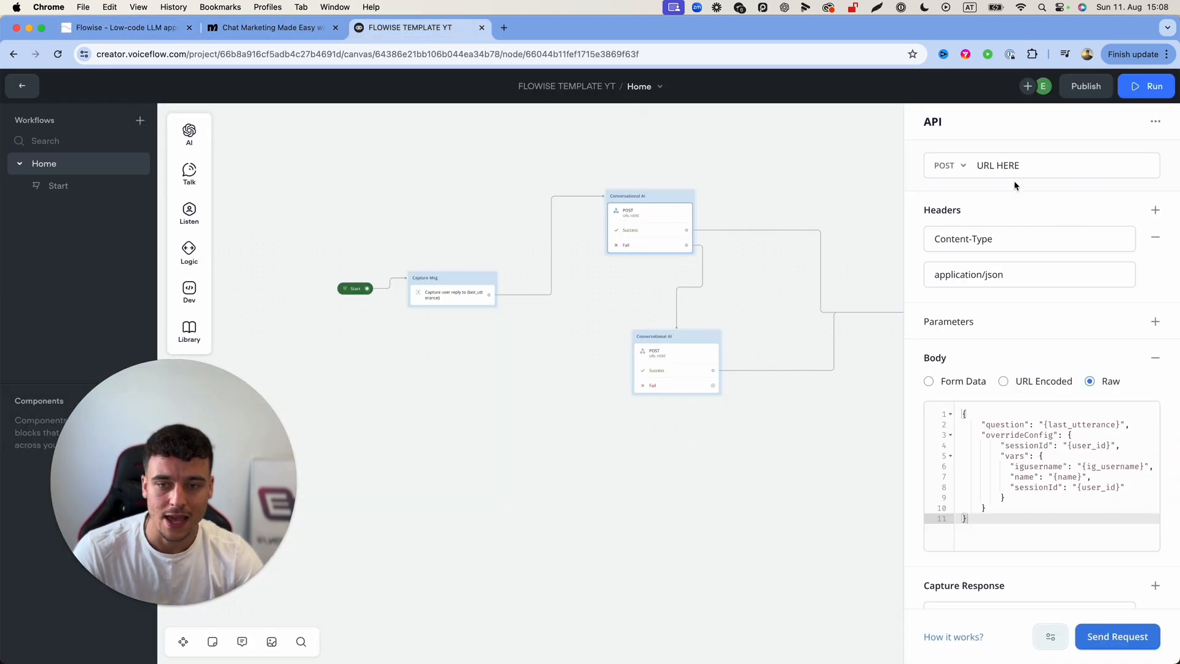
triple_click(1015, 166)
key("super+v")
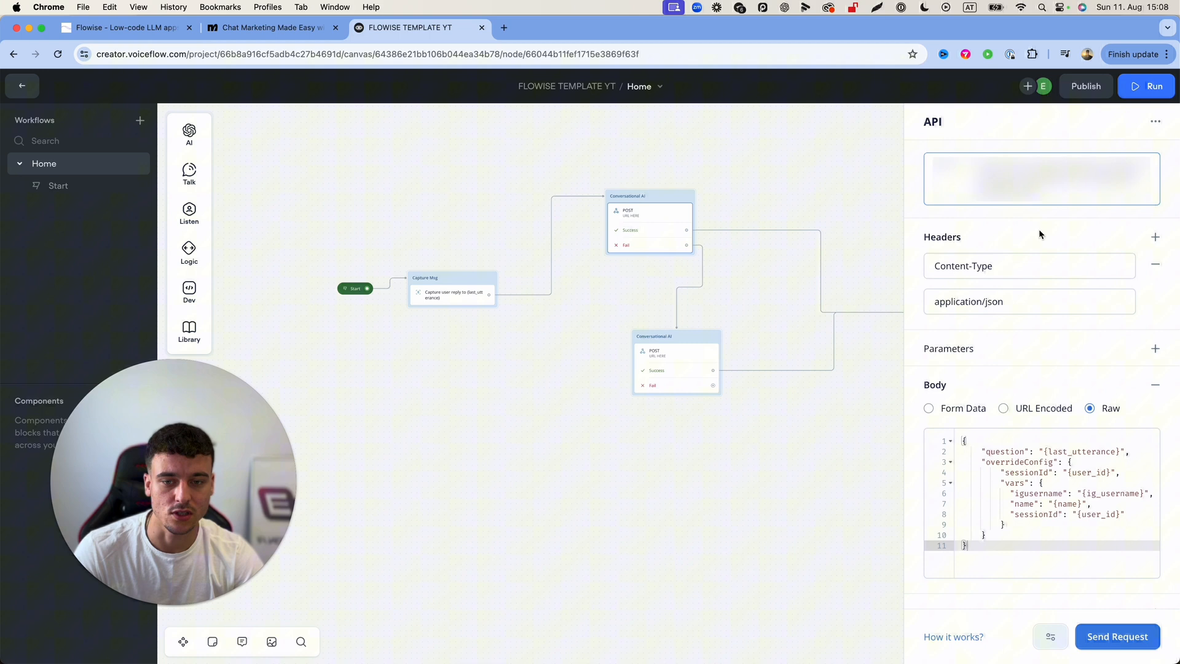
scroll(1040, 236, "down", 5)
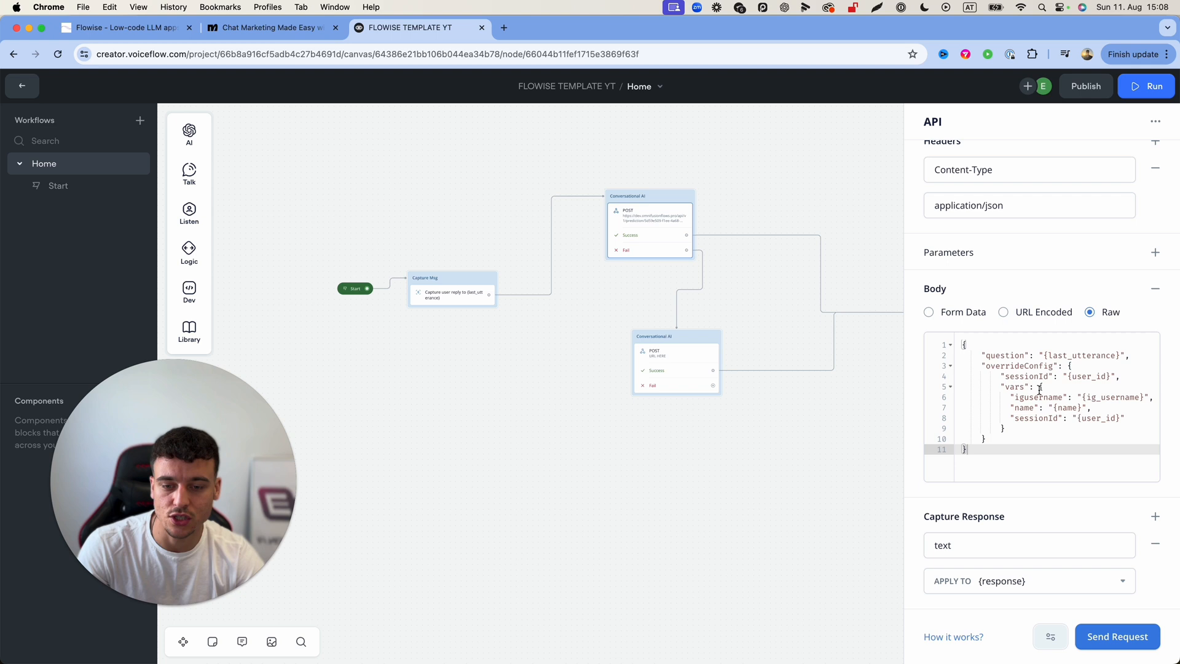
- Delete the igusername and name lines from the raw body, leaving only sessionId
left_click(1034, 420)
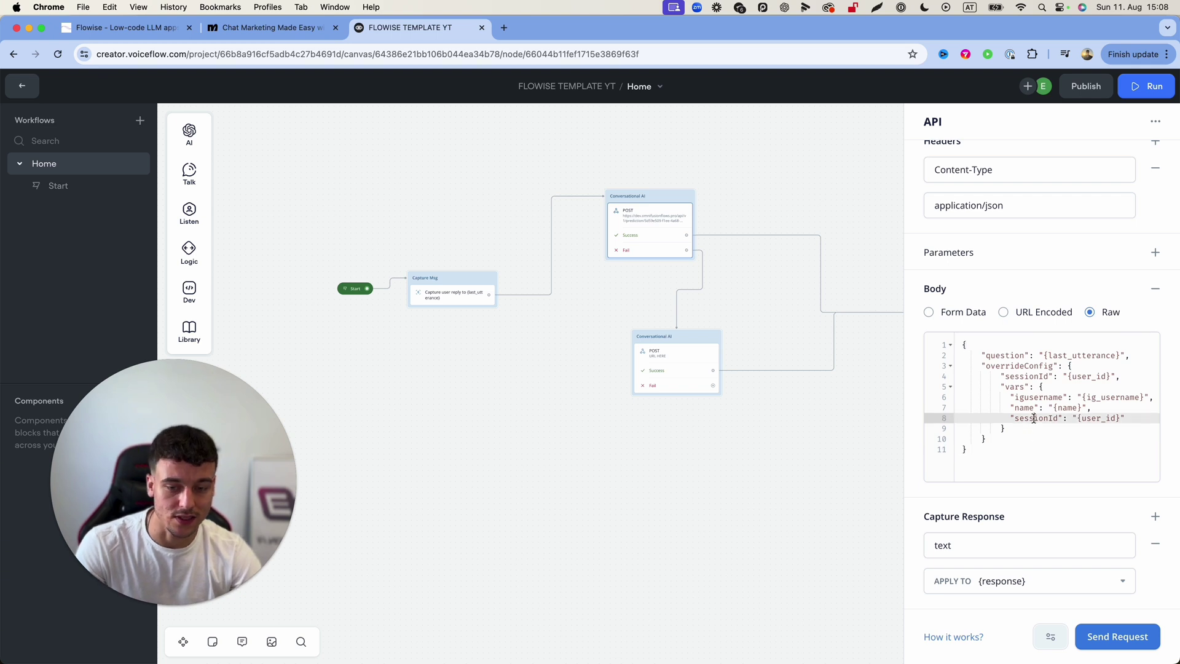
left_click(1064, 407)
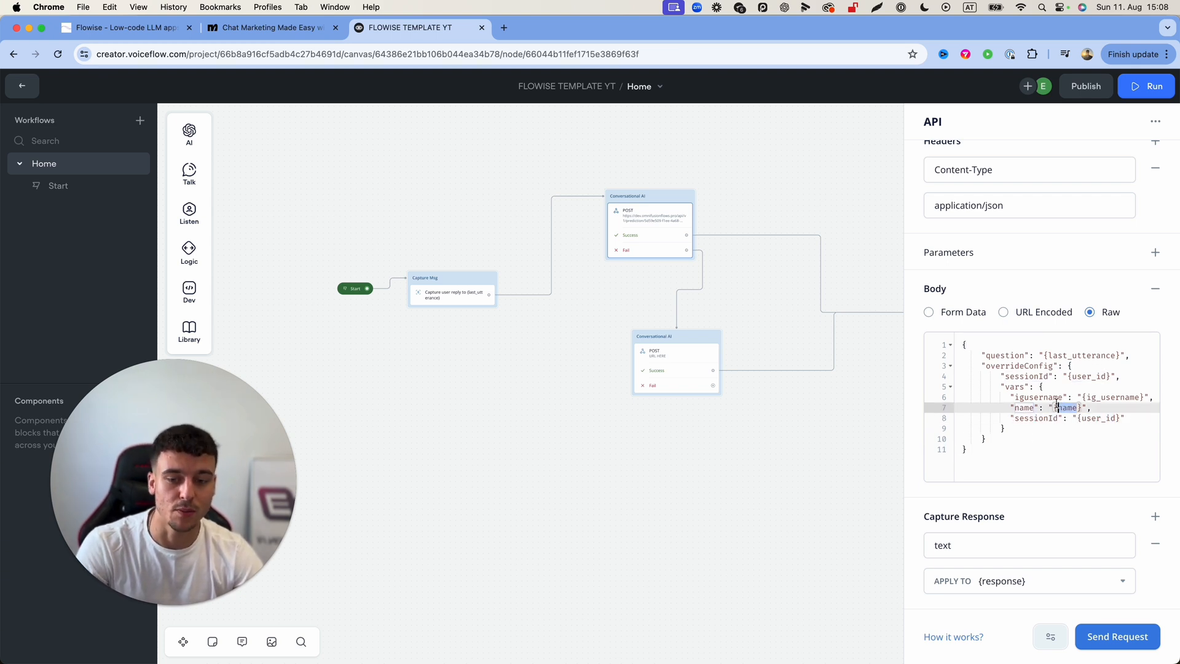
left_click(1031, 396)
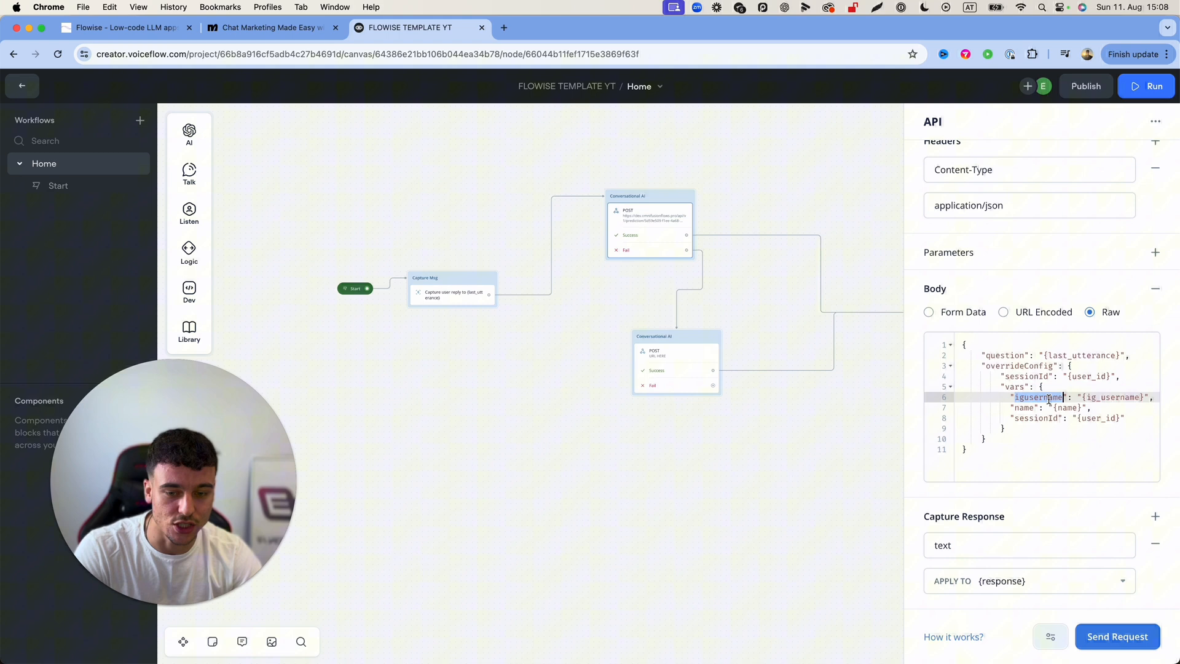
double_click(1032, 409)
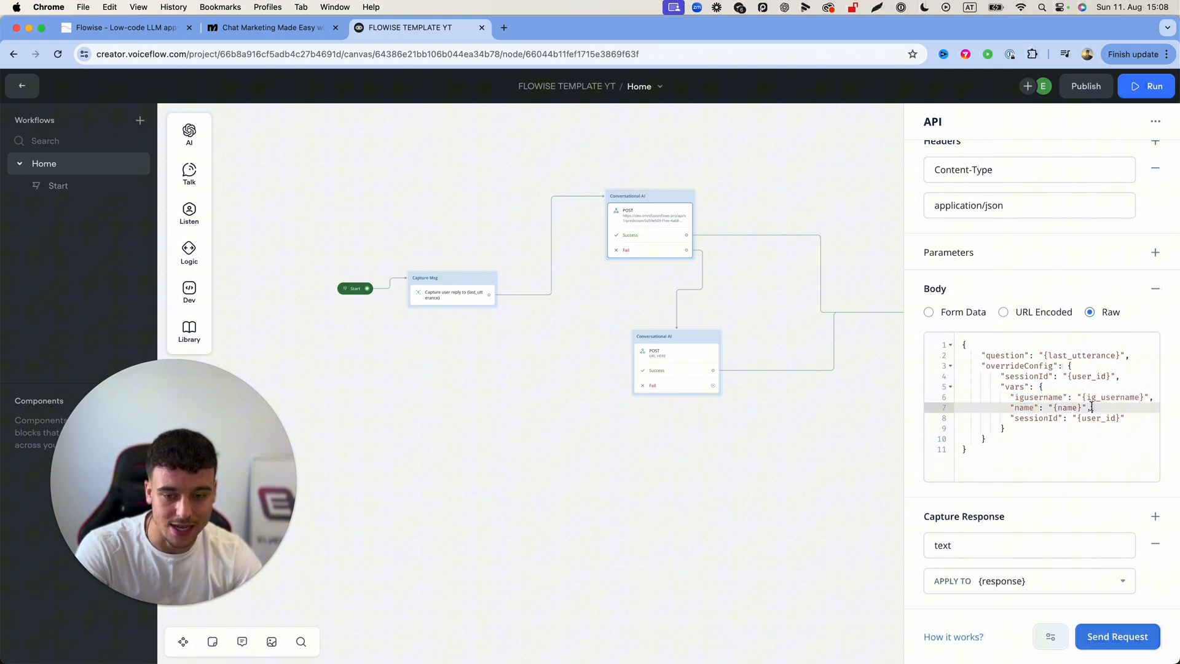
left_click_drag(1094, 407, 957, 396)
key("BackSpace")
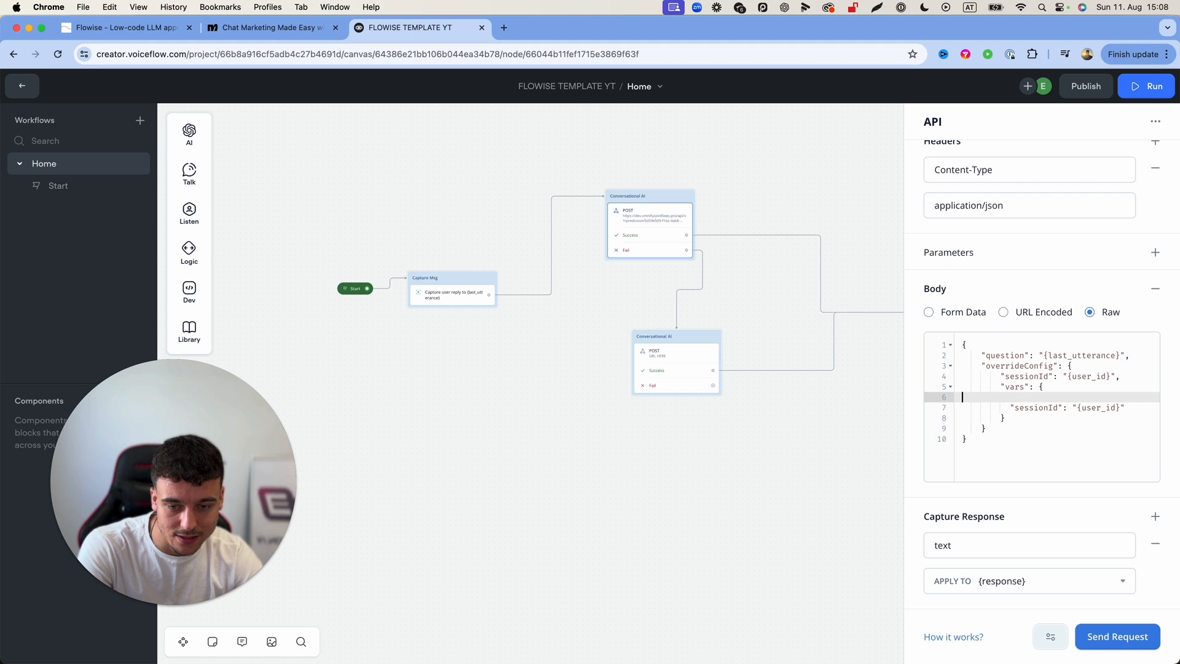
key("BackSpace")
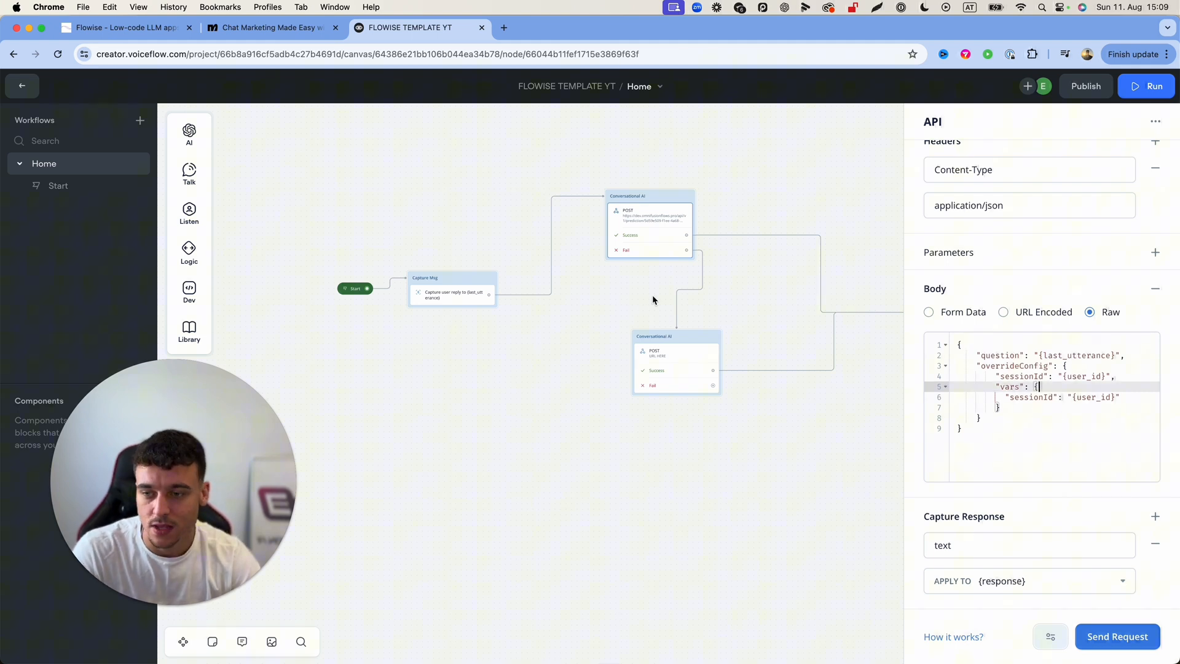
- Close the API settings and delete the second Conversational AI step
left_click(609, 322)
left_click(676, 350)
key("BackSpace")
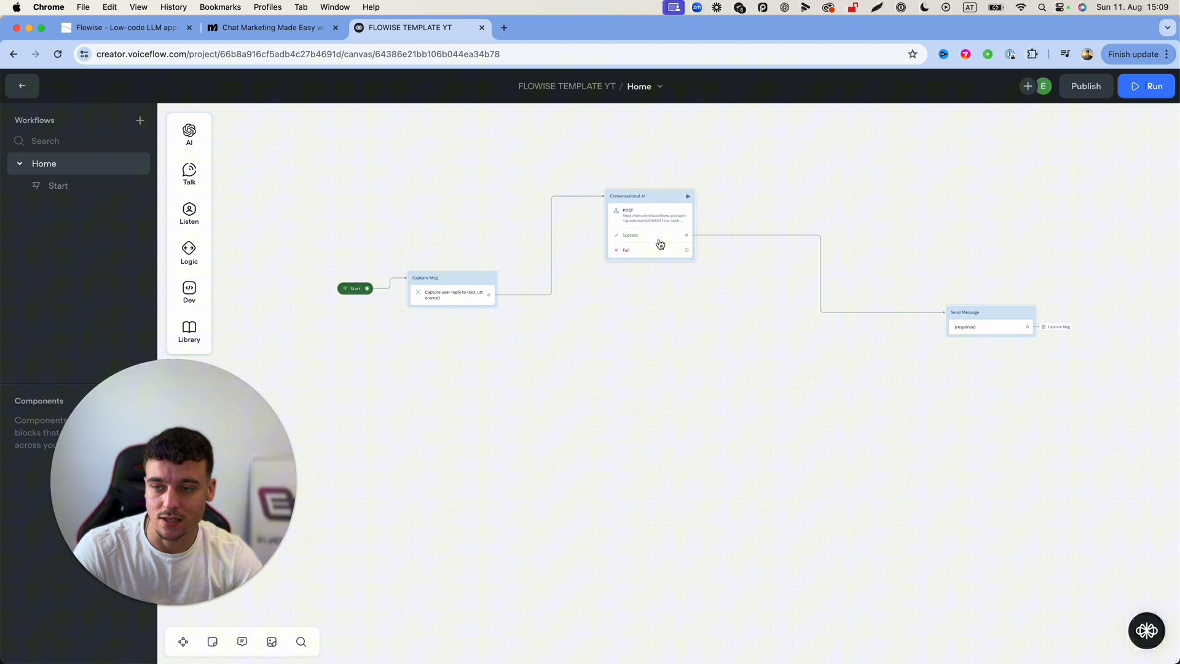
- Duplicate the configured first API step and place the copy below it
left_click_drag(590, 157, 670, 255)
key("super+c")
key("super+v")
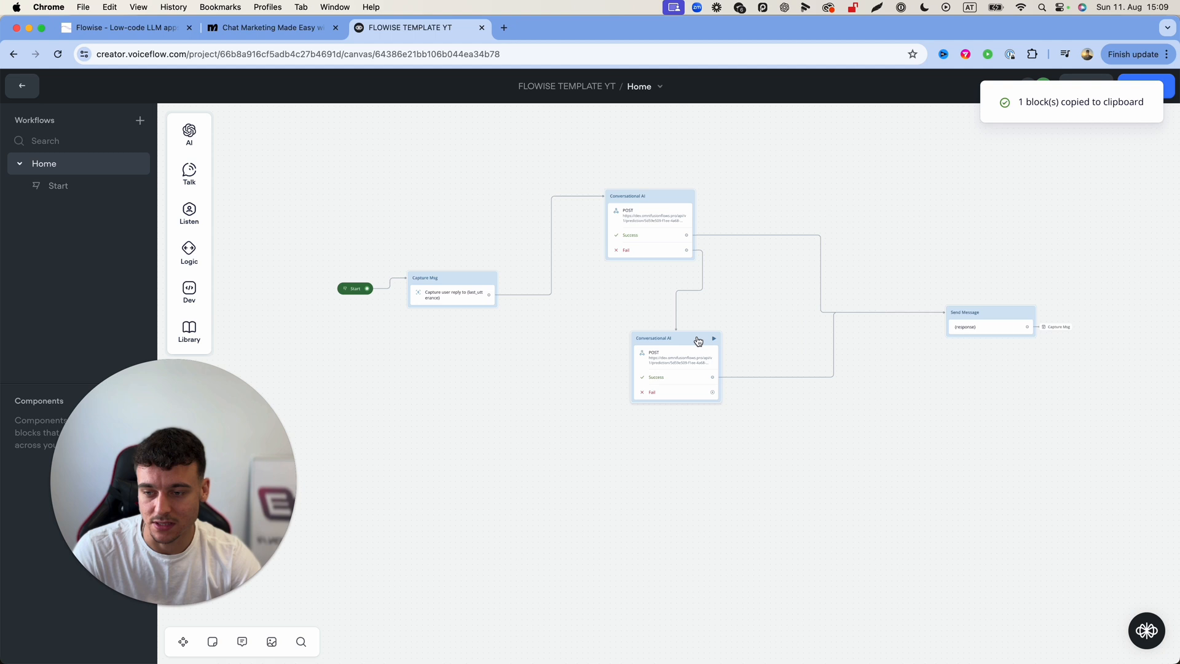
left_click_drag(698, 342, 671, 320)
- Verify the duplicate's API settings and the Send Message step's content, then recentre the flow
left_click(646, 355)
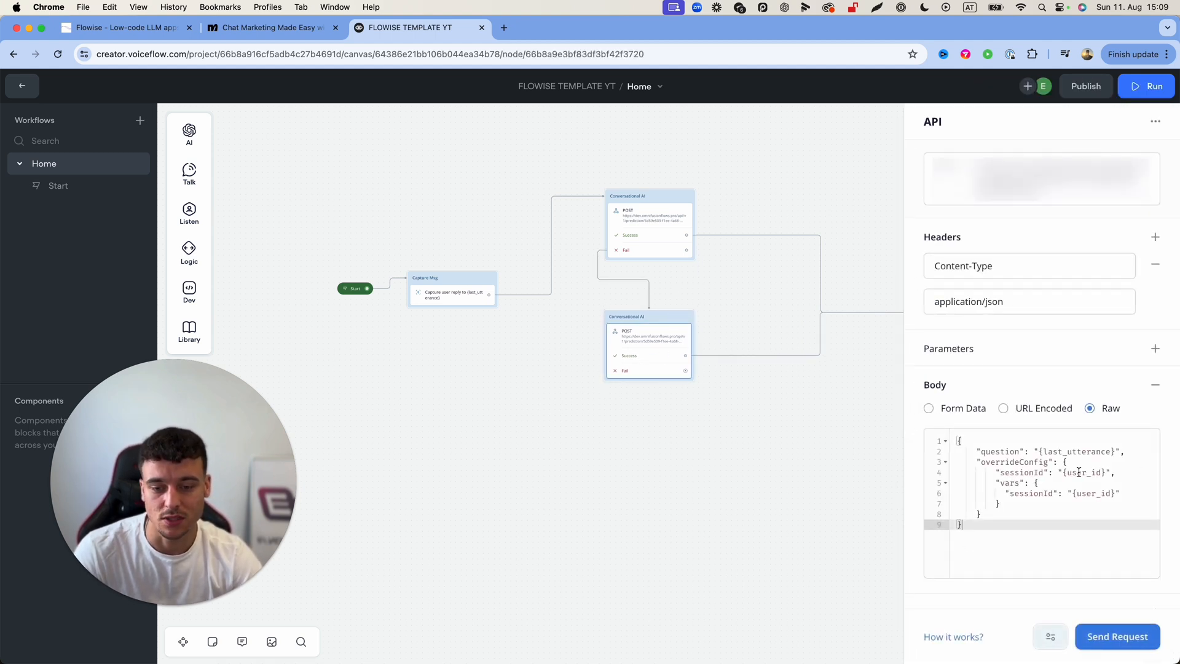
key("Escape")
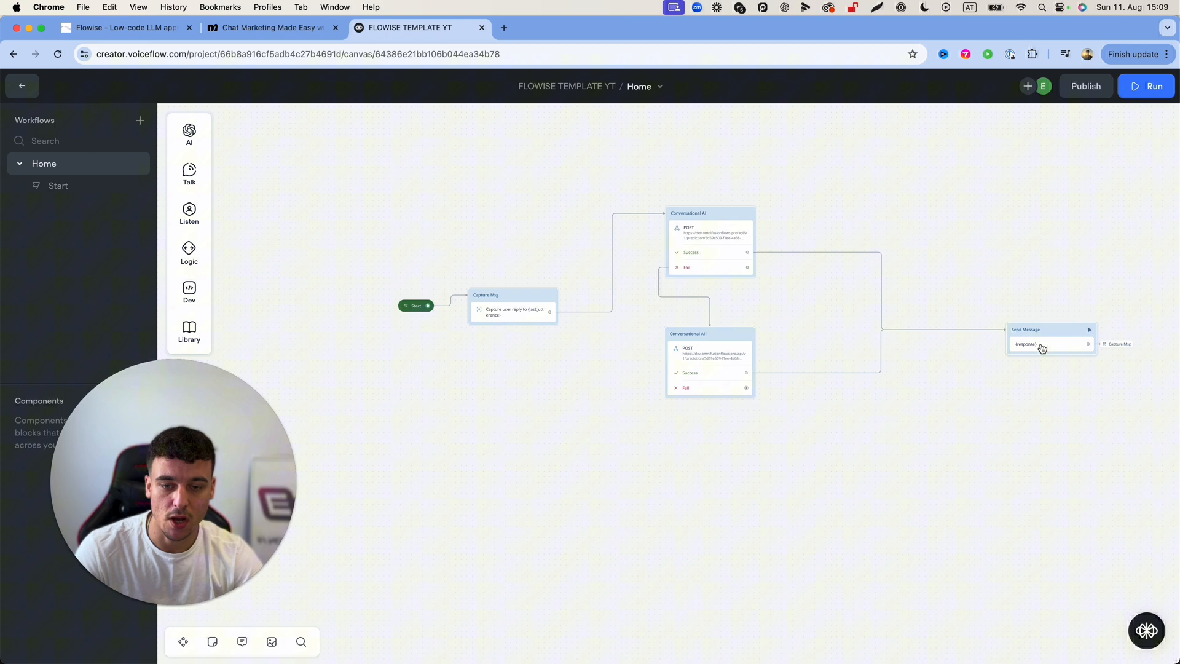
left_click(1042, 346)
left_click(772, 283)
left_click_drag(856, 332, 766, 295)
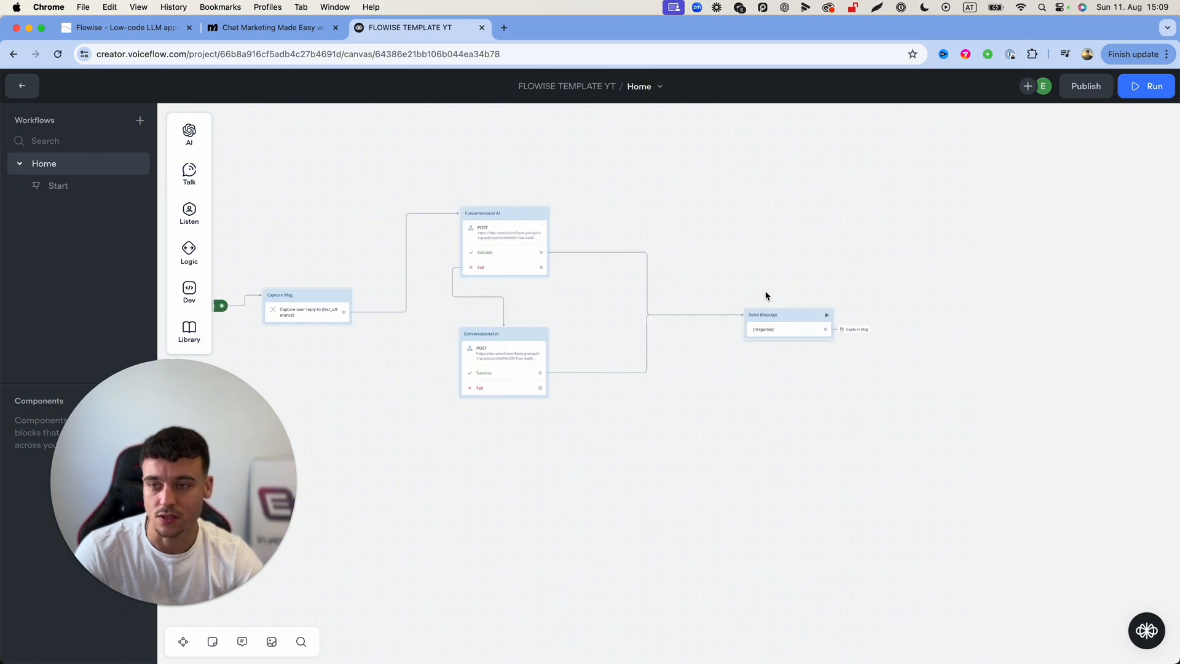
left_click_drag(728, 235, 765, 222)
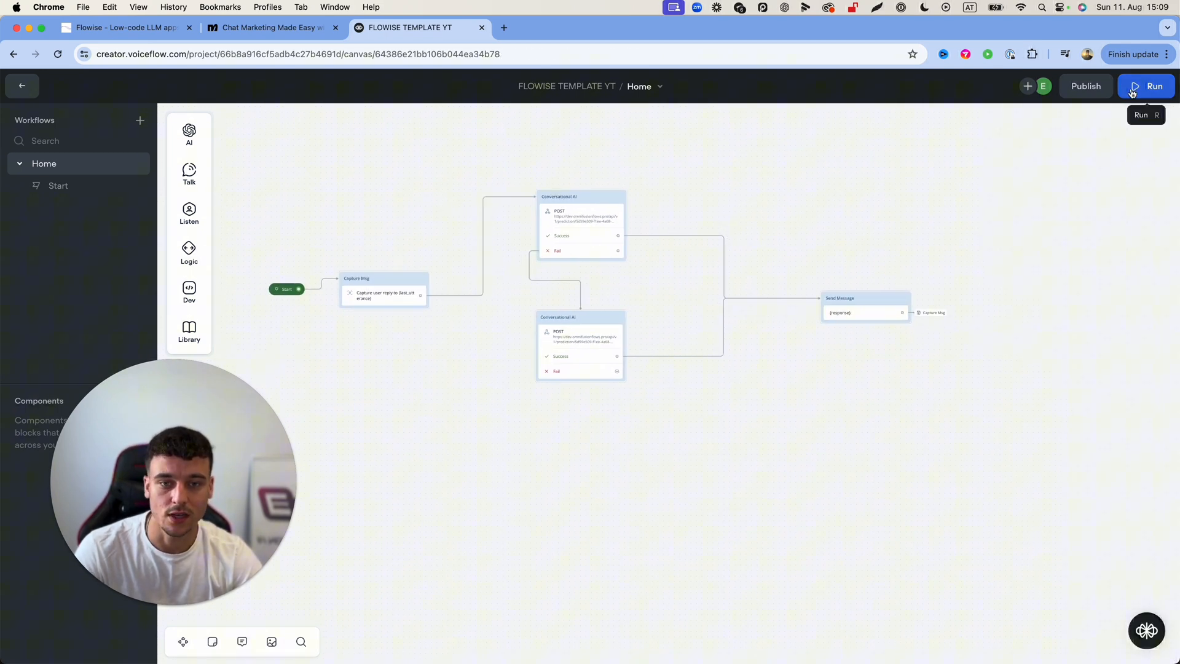
- Start a prototype test session and focus the chat input to send Hi
left_click(1154, 86)
left_click(1044, 364)
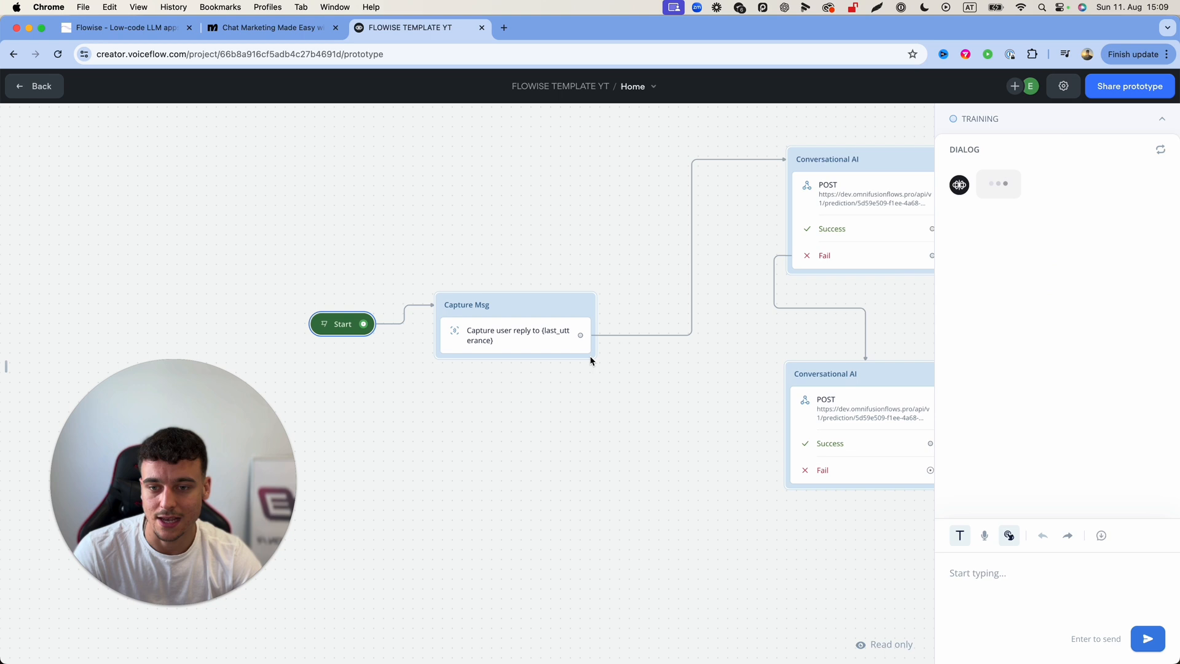
left_click(1004, 602)
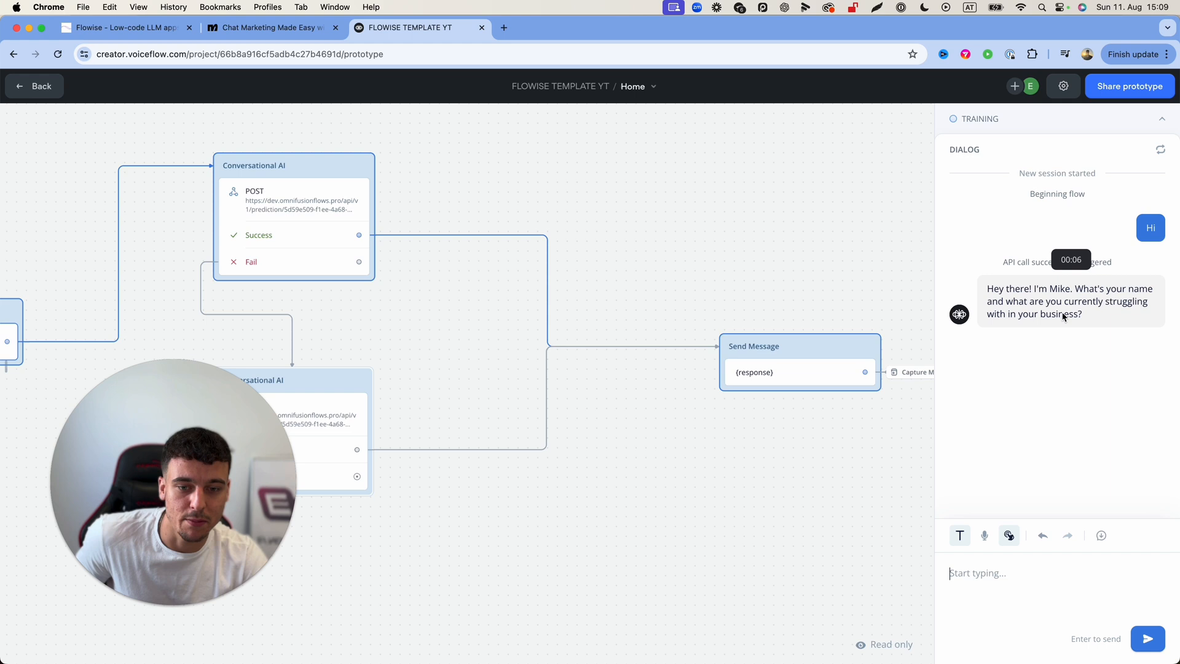
- Close the Flowise embed dialog, send hi in its test chat for the Mike greeting, then return to Voiceflow
left_click_drag(126, 27, 286, 28)
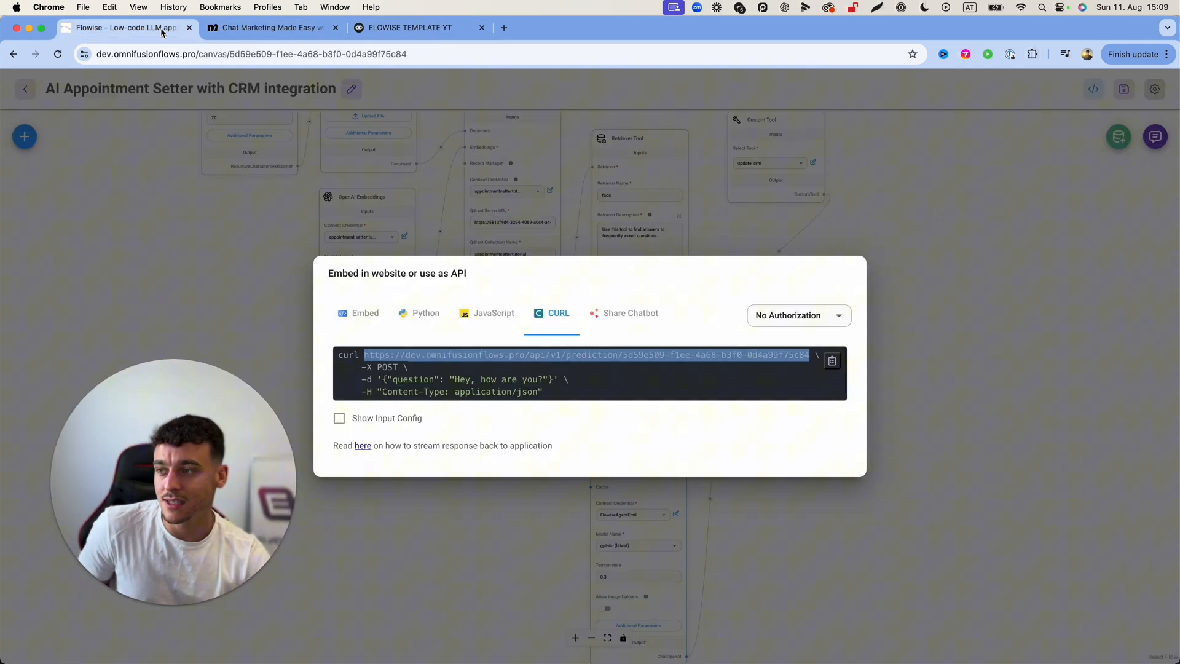
left_click(571, 162)
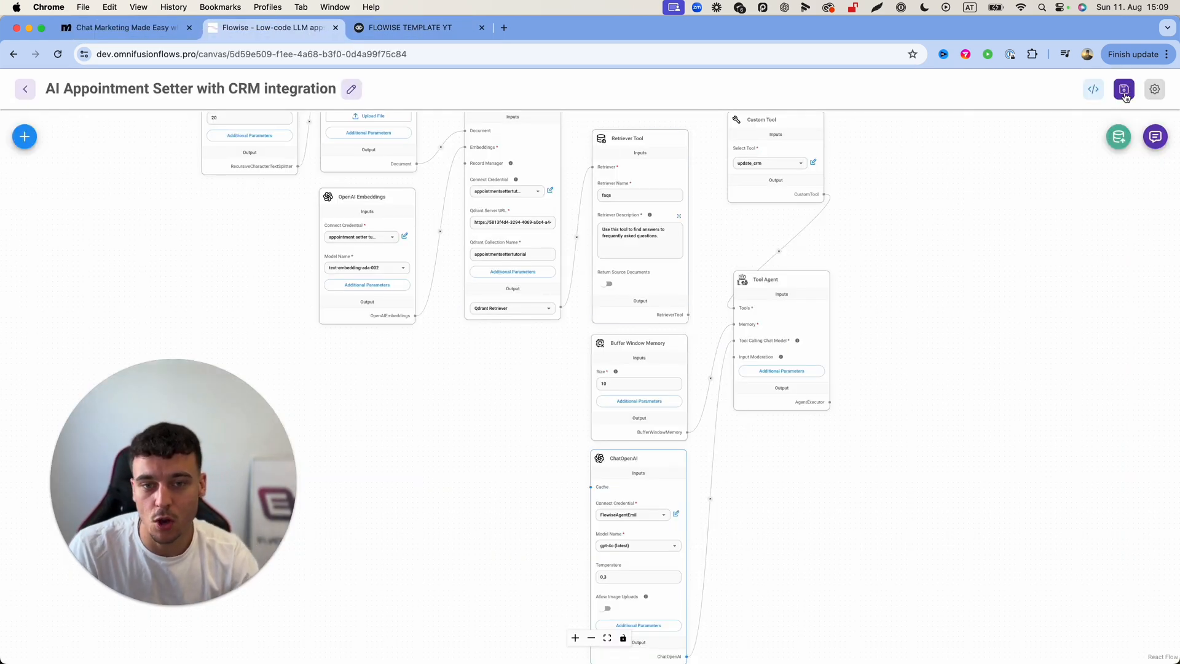
left_click(1155, 137)
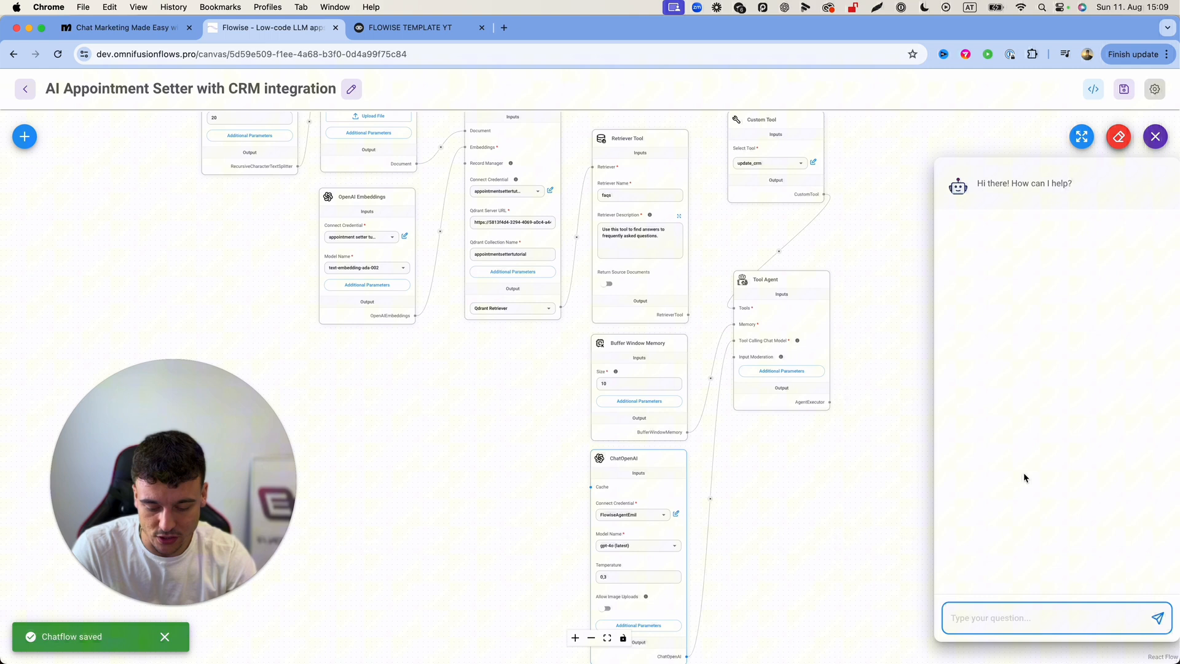
type("hi")
key("Return")
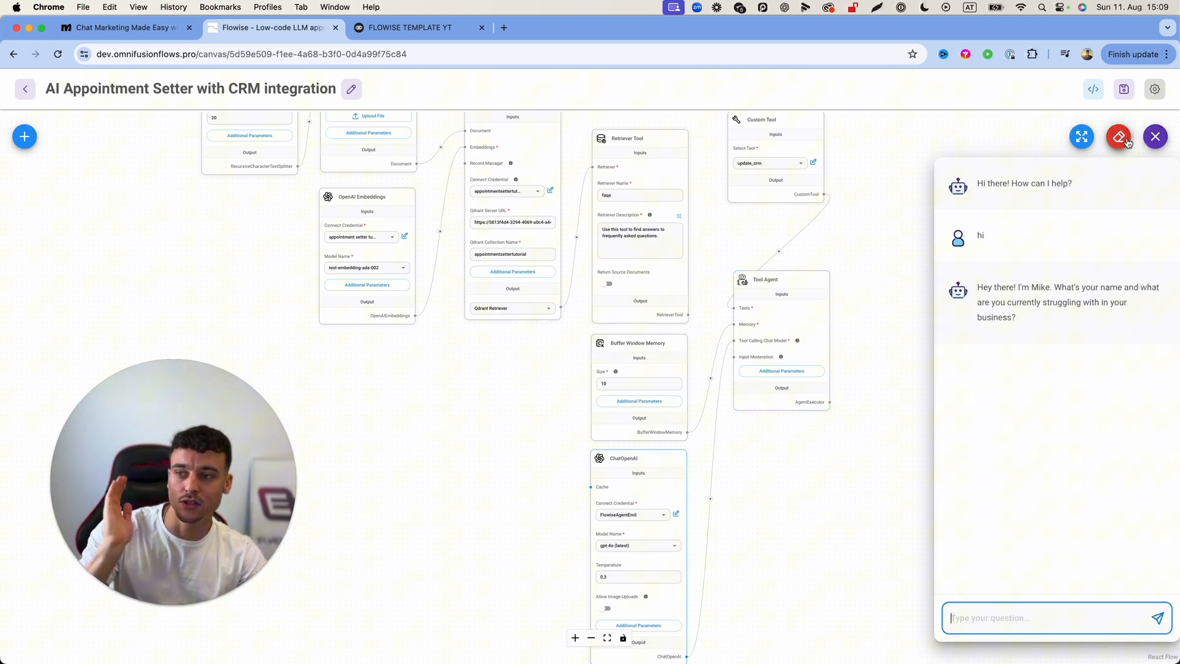
left_click(441, 28)
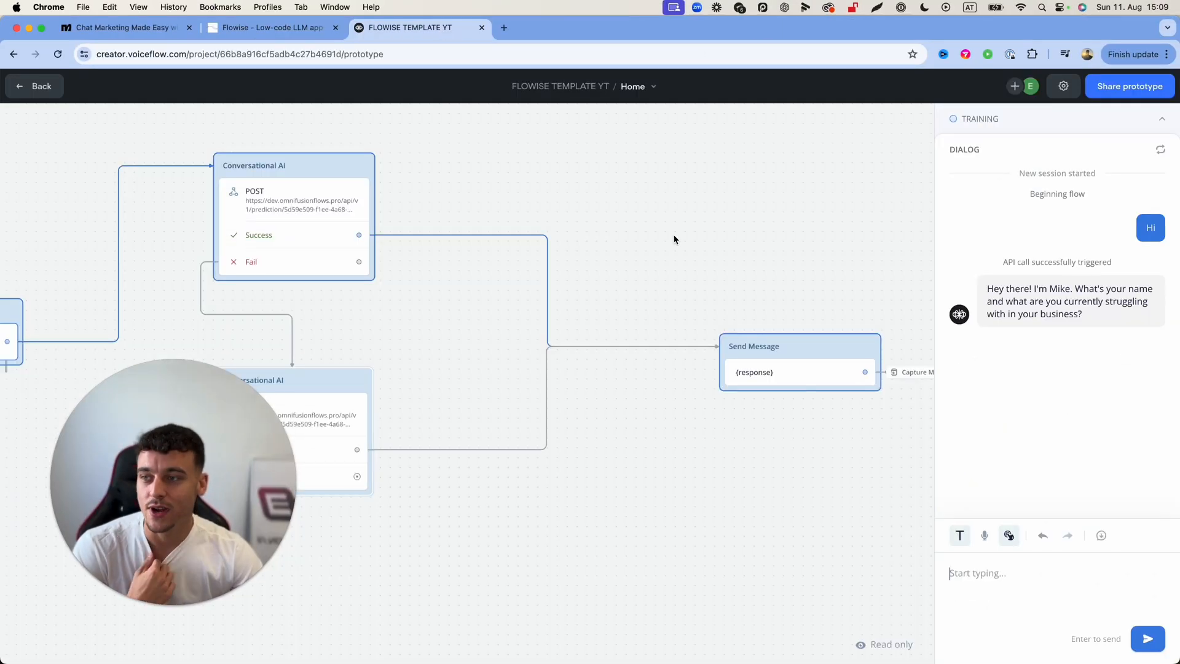
scroll(674, 240, "down", 5)
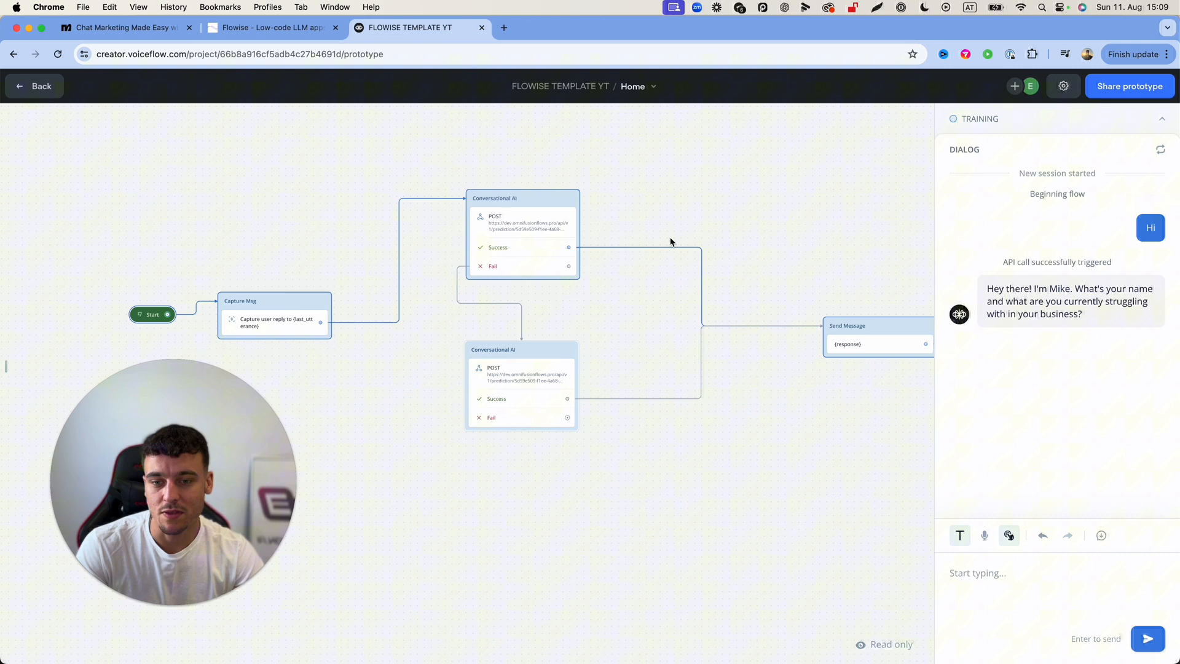
- Exit prototype mode back to the Voiceflow canvas editor
key("Escape")
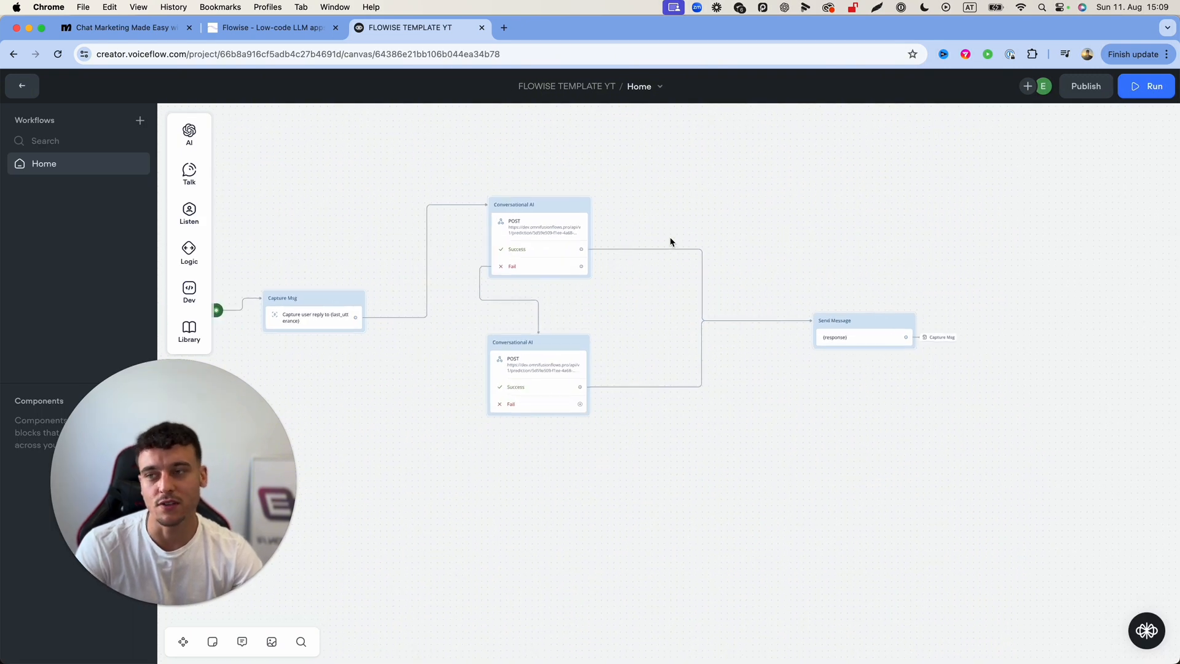
scroll(671, 242, "up", 2)
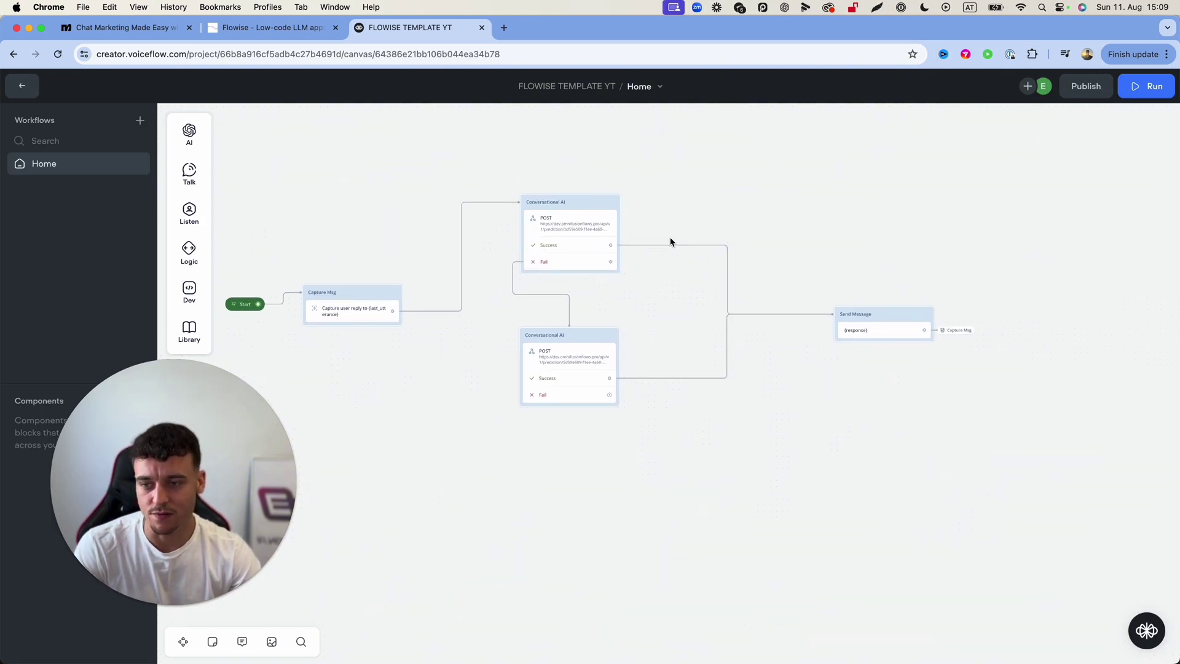
- Navigate the Skool community classroom to the OmniFusion Resource Hub's full Voiceflow-to-IG-DMs template lesson
left_click(505, 27)
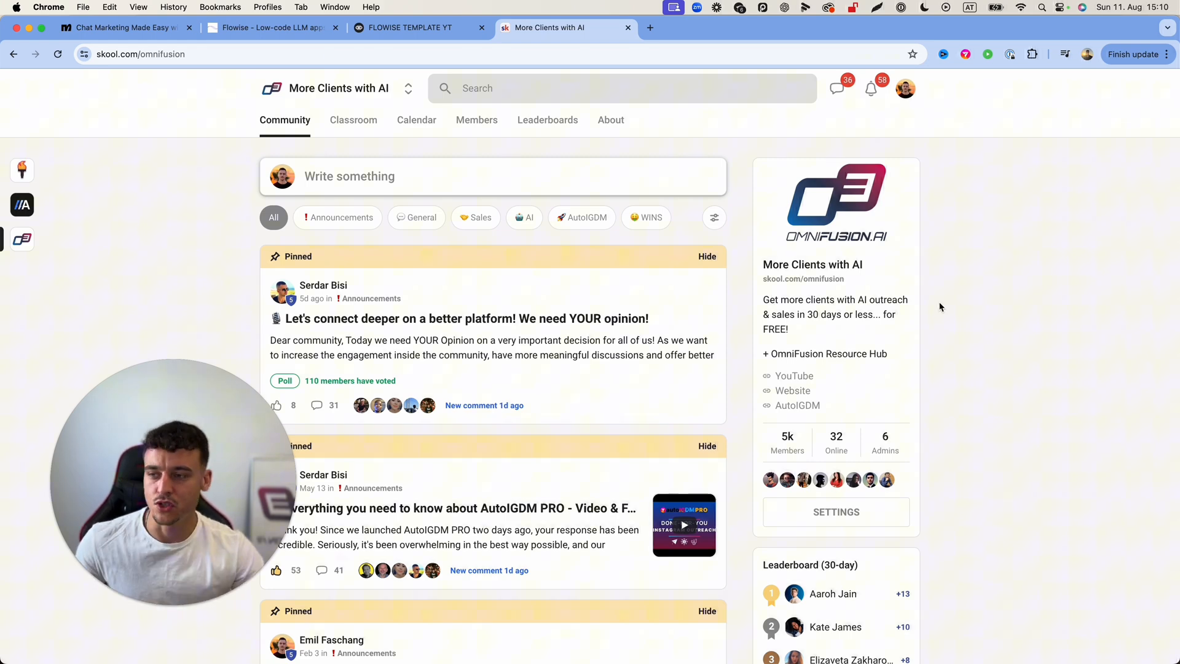
left_click(353, 119)
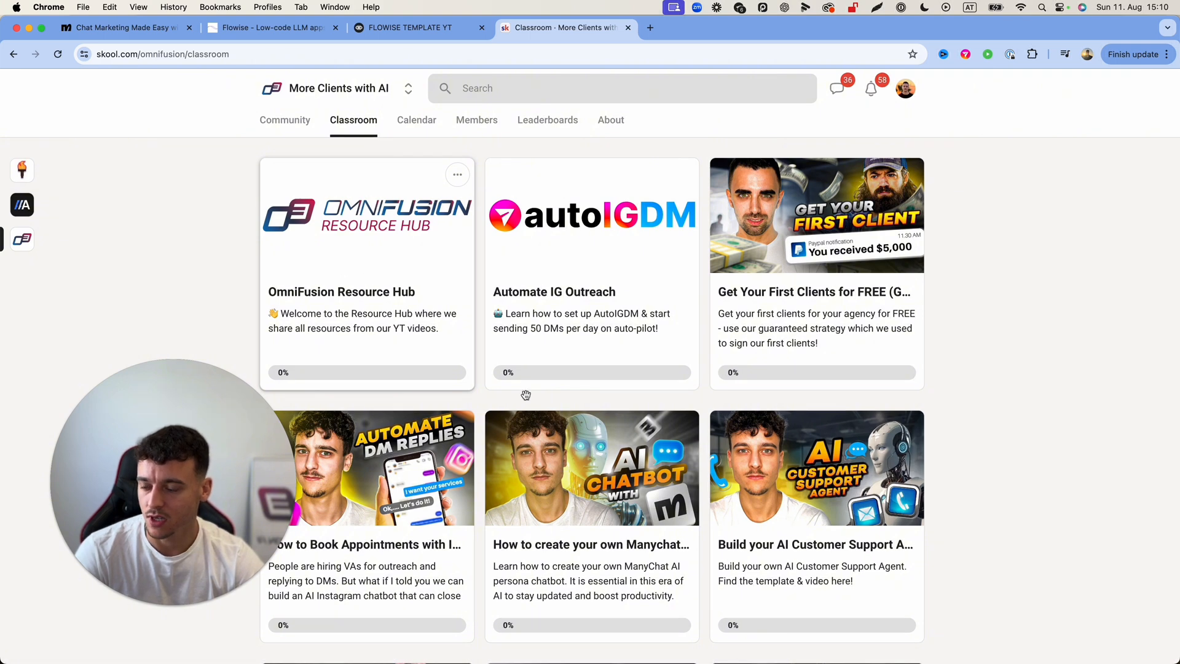
left_click(453, 360)
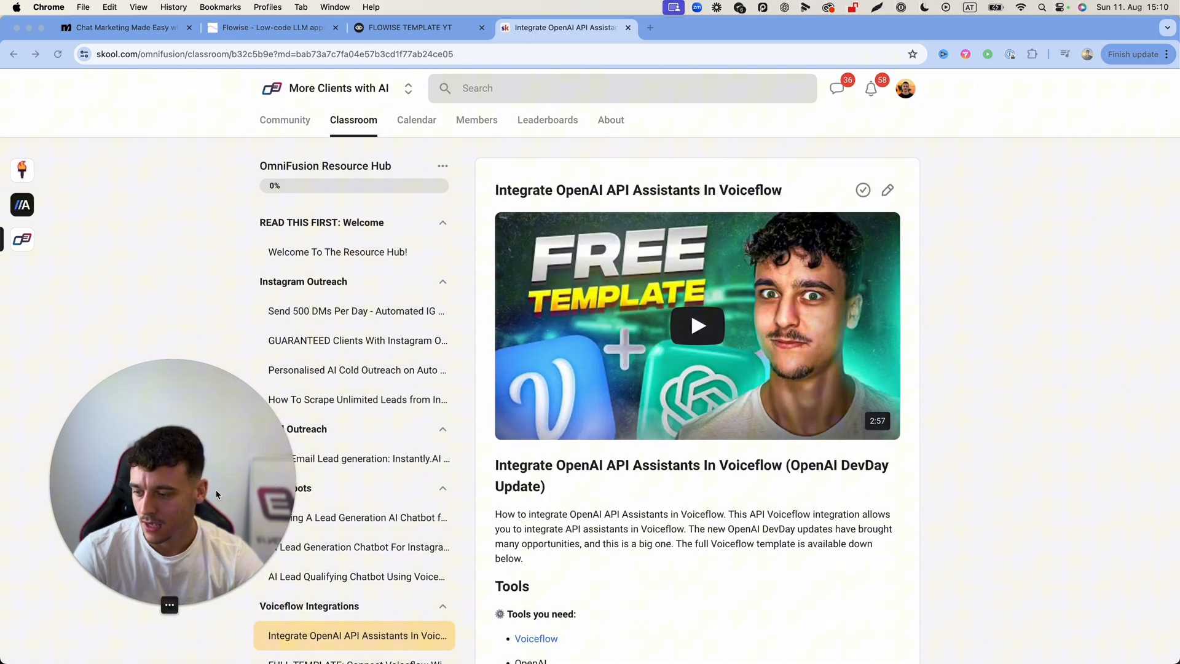
scroll(329, 495, "down", 4)
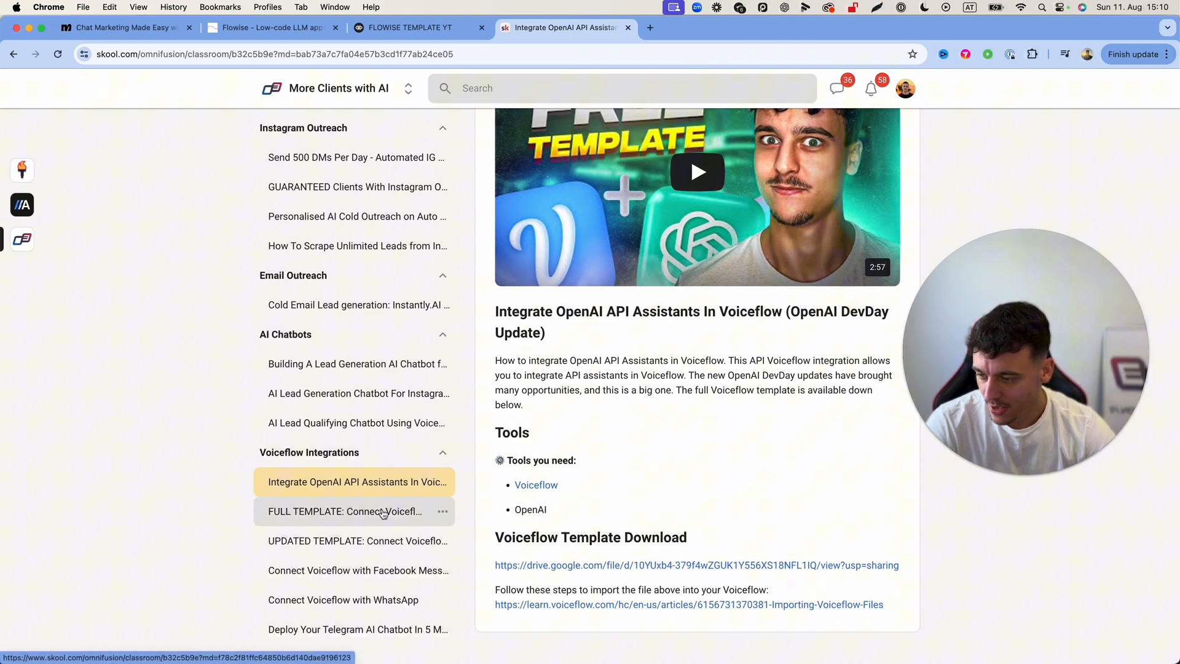
left_click(358, 511)
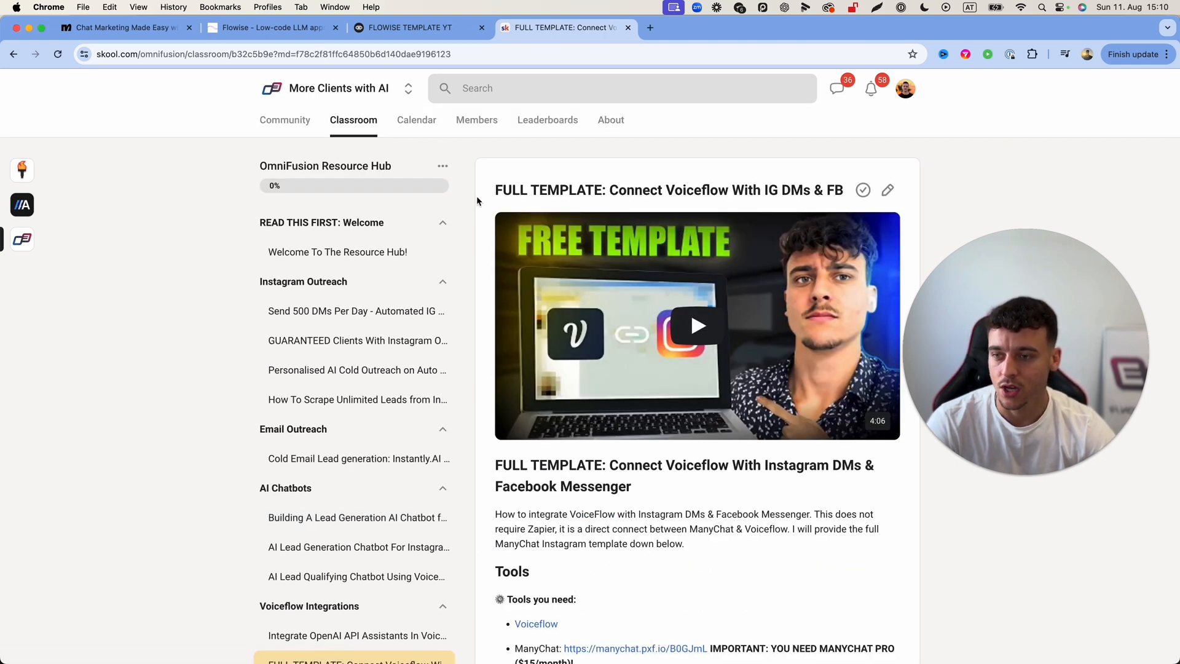
left_click_drag(478, 201, 836, 196)
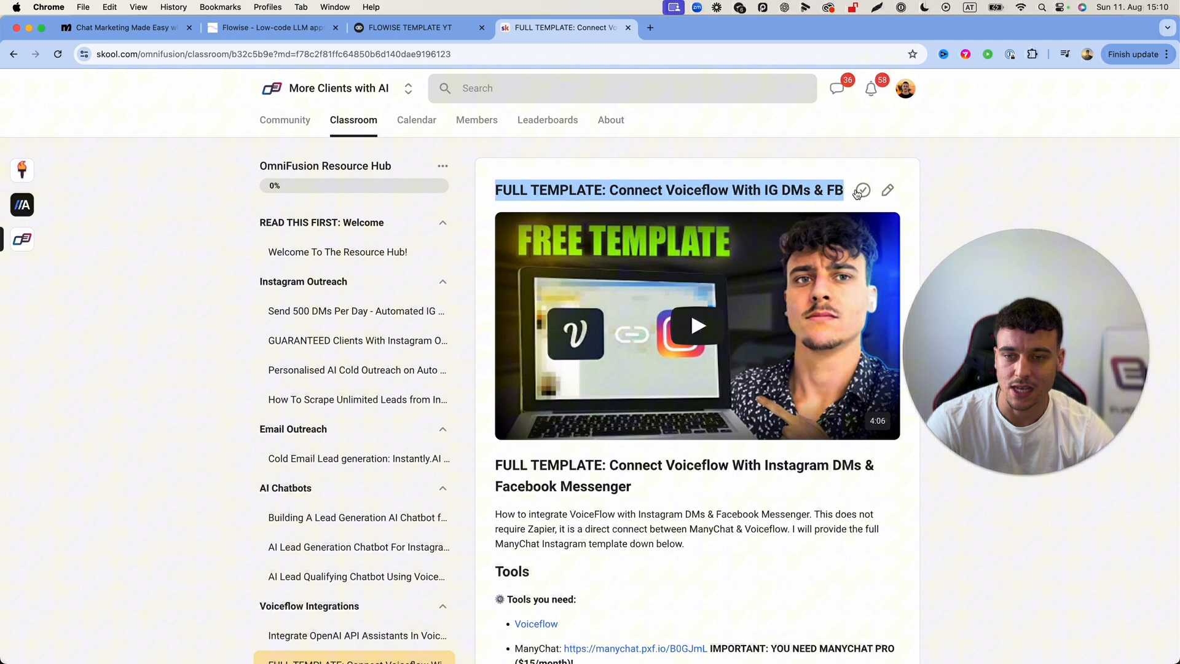
left_click(1006, 185)
scroll(1005, 185, "down", 5)
scroll(738, 277, "down", 3)
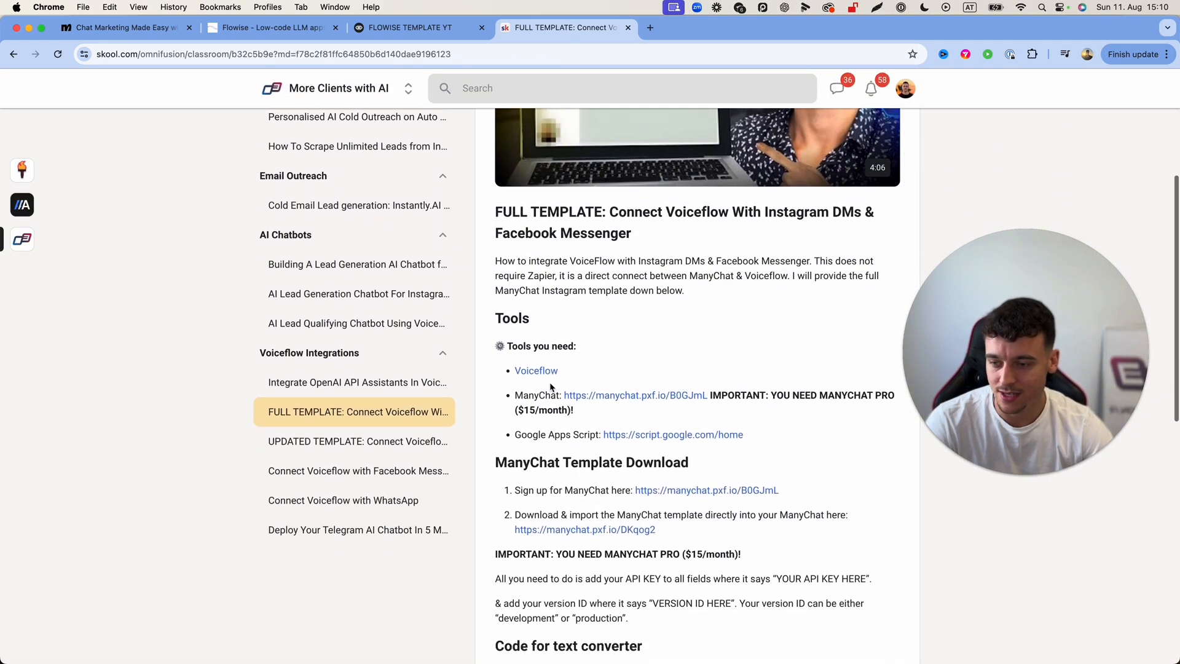
scroll(551, 387, "down", 1)
scroll(550, 388, "down", 1)
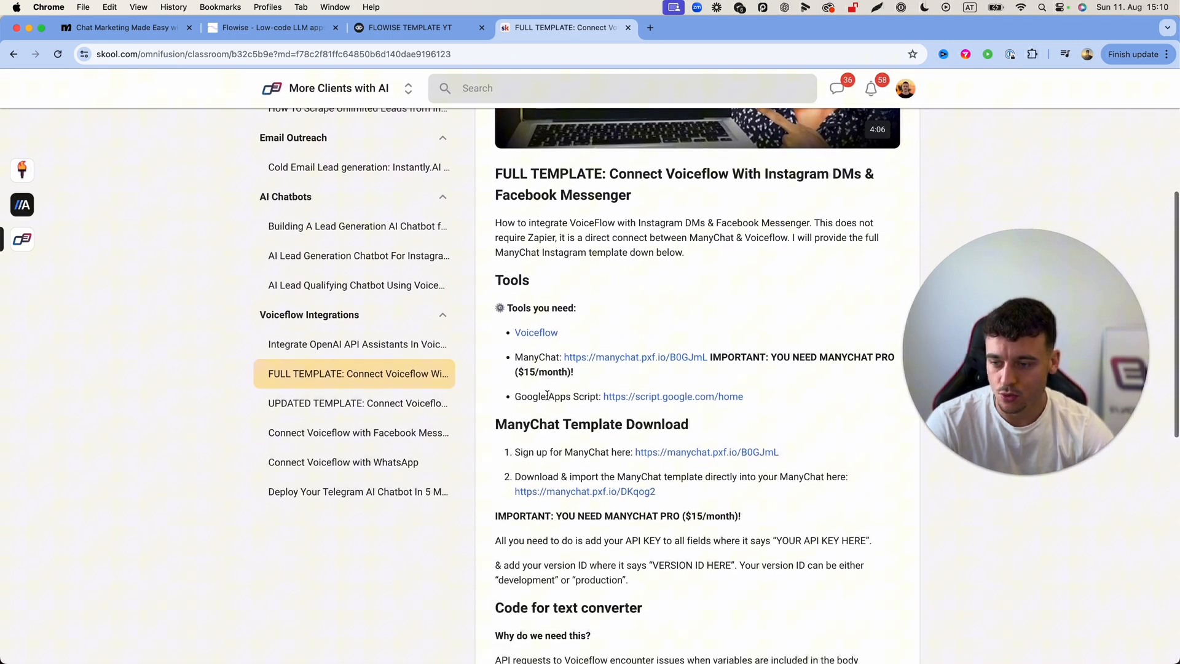
scroll(548, 395, "down", 1)
scroll(599, 434, "down", 1)
- Locate the lesson's ManyChat Template Download link and move to the ManyChat site
left_click_drag(661, 453, 506, 458)
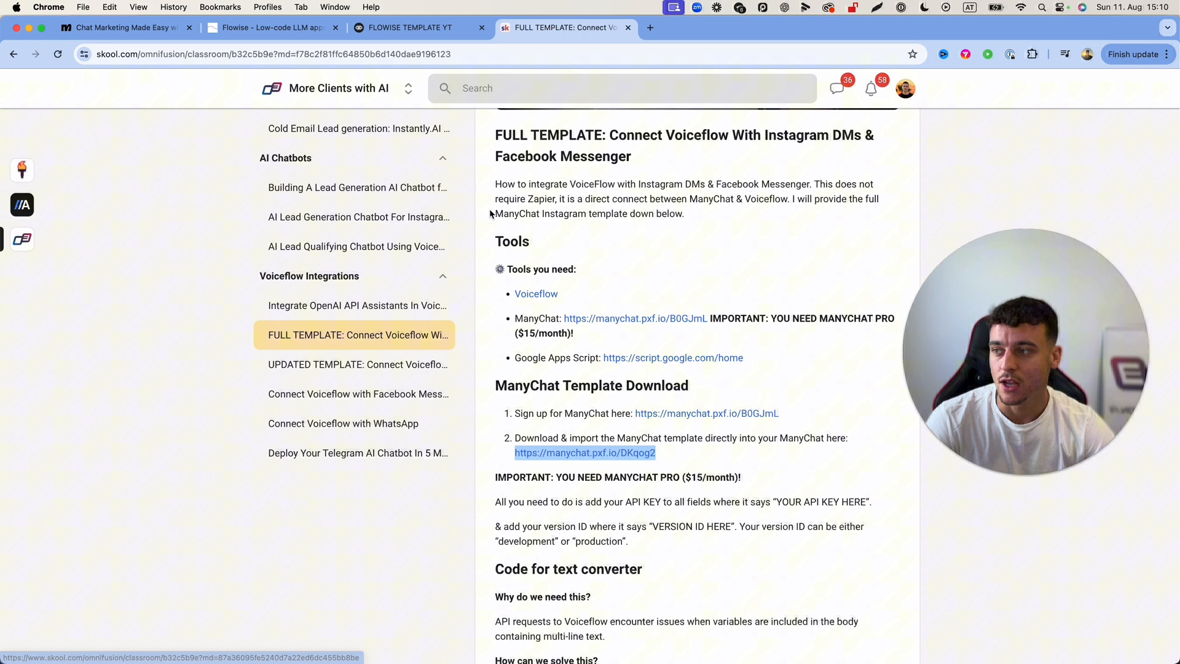
left_click(120, 29)
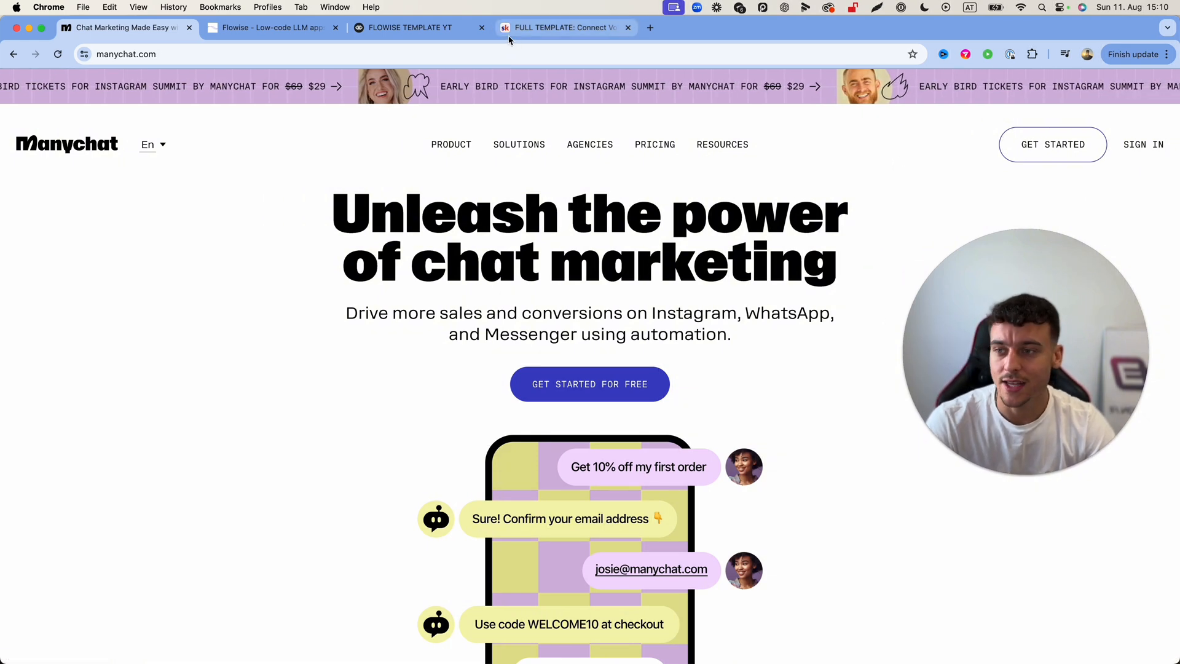
- Save the Voiceflow Instagram Integration Template from the lesson link to the demo account and view the imported flow
left_click(564, 27)
left_click(584, 453)
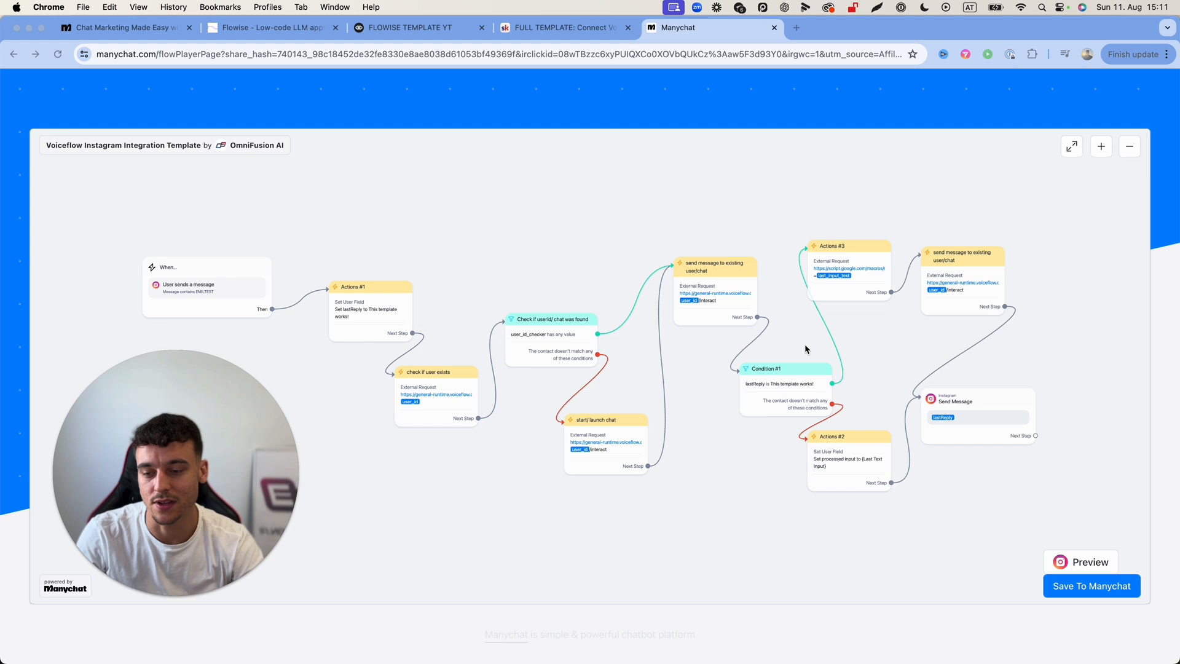
left_click(1092, 586)
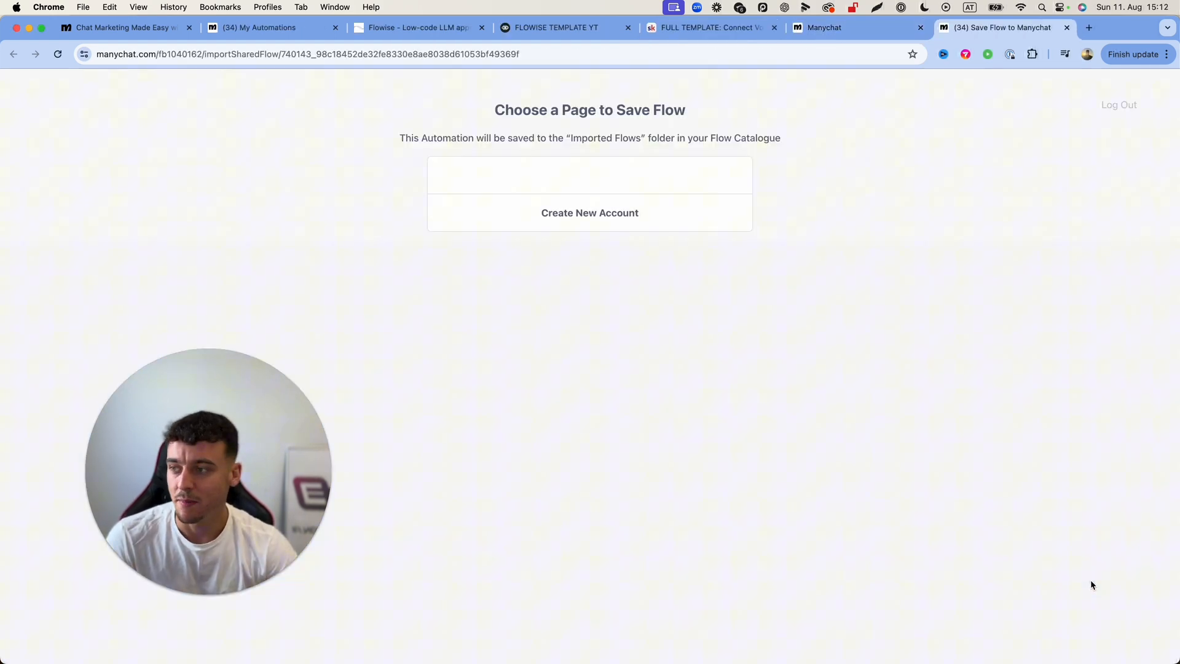
scroll(1089, 566, "down", 5)
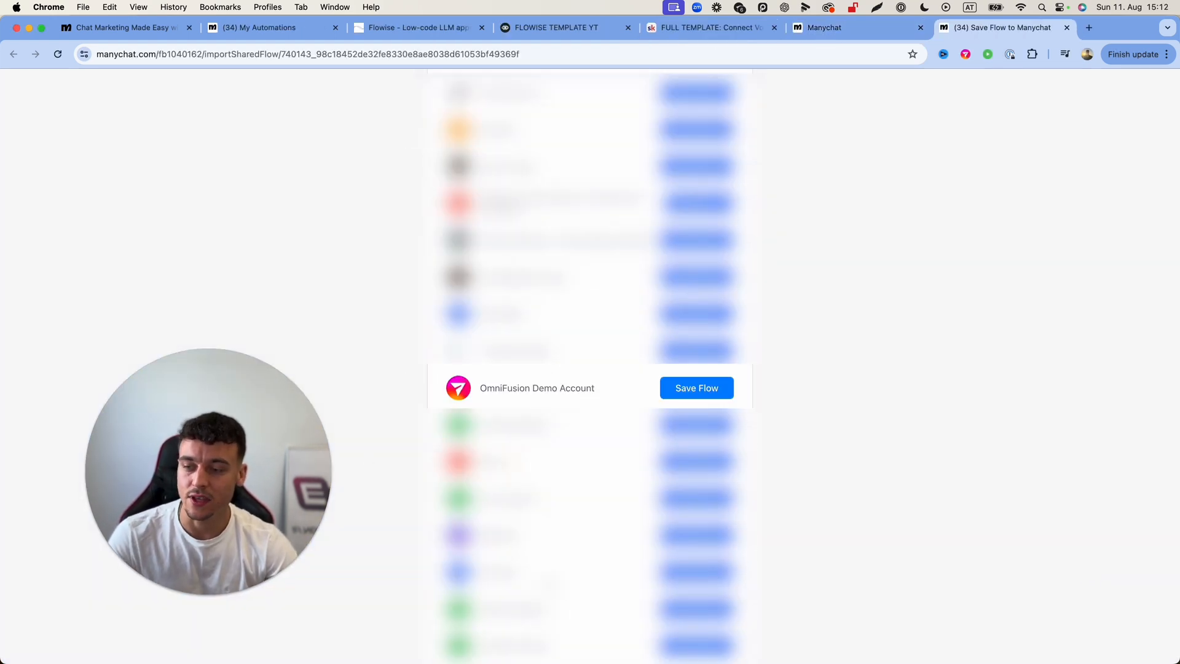
left_click(701, 394)
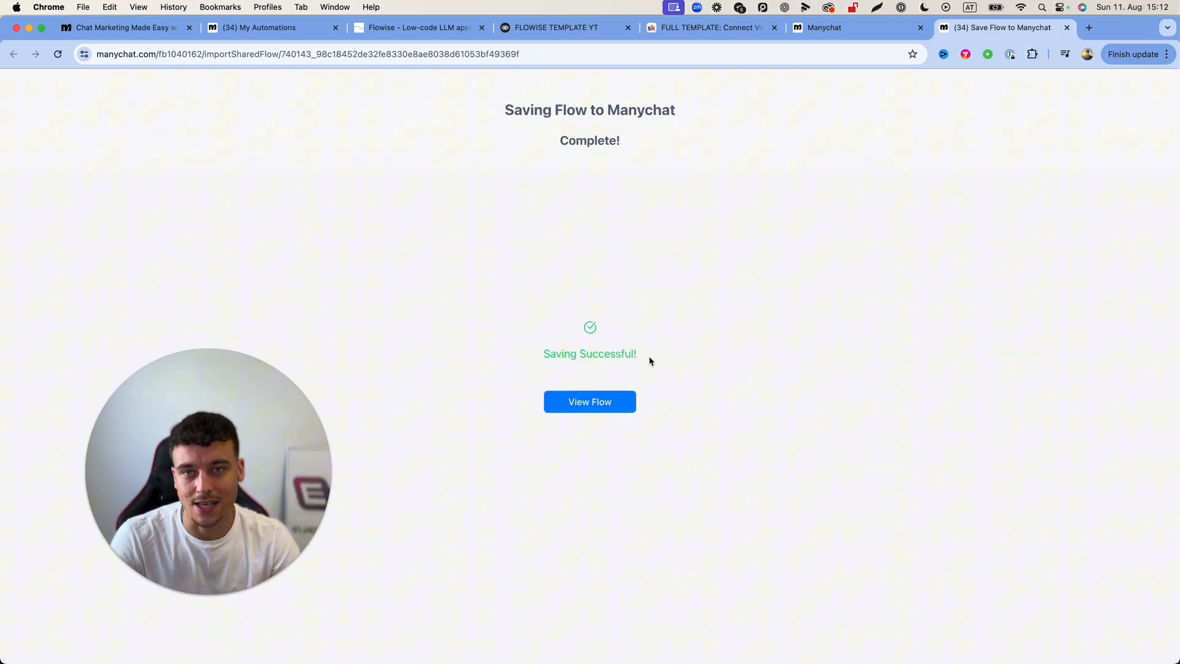
left_click(589, 401)
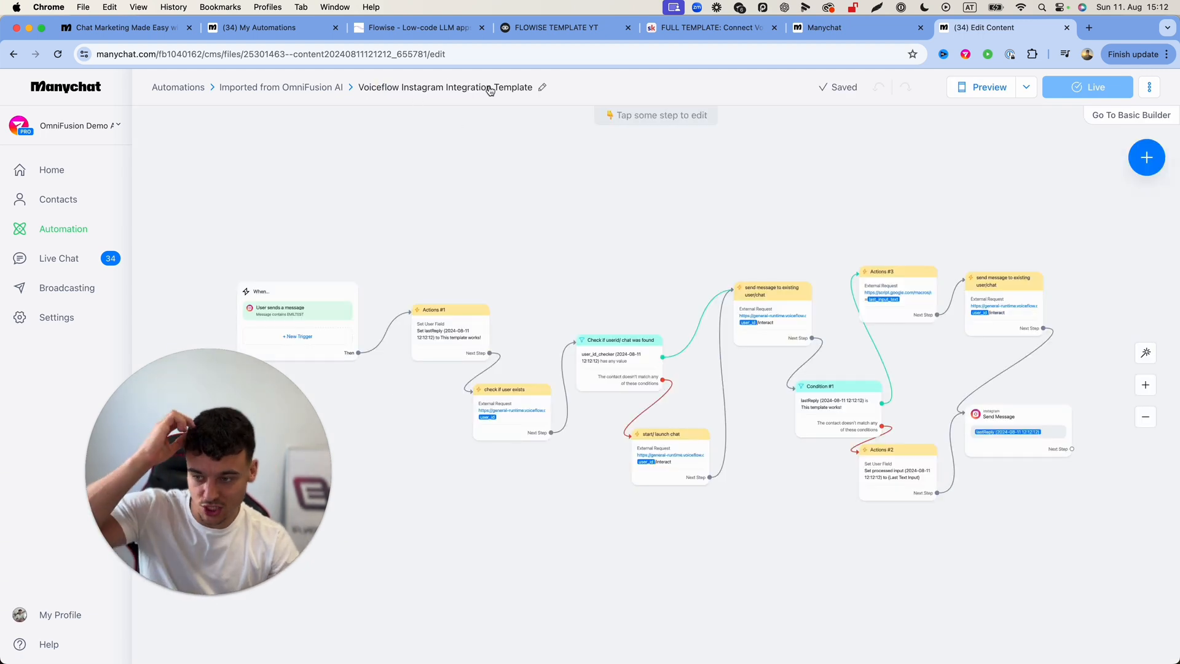
left_click_drag(478, 209, 697, 213)
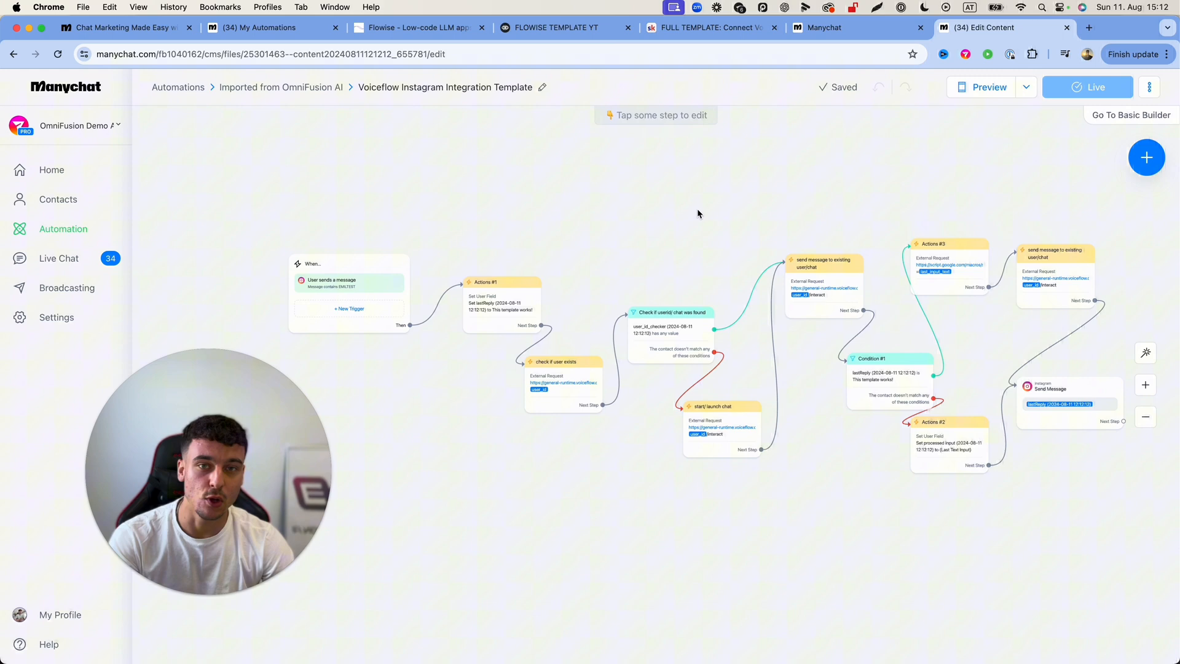
- Publish a new version of the FLOWISE TEMPLATE YT agent in Voiceflow
left_click(555, 27)
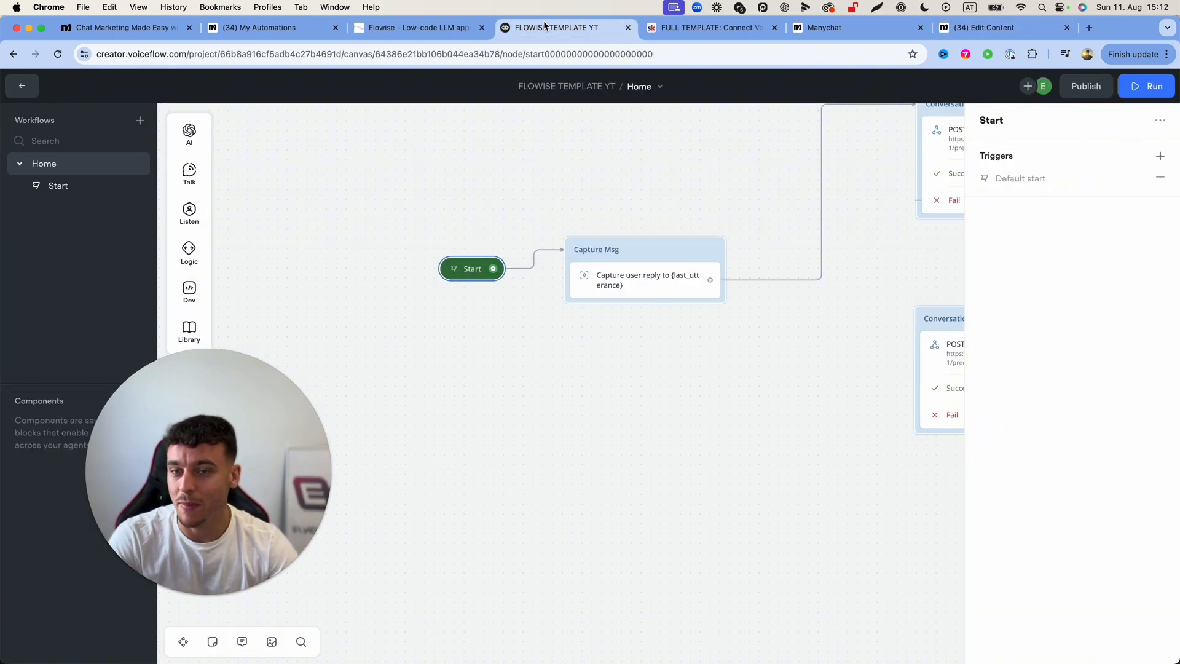
left_click(885, 176)
left_click(1093, 86)
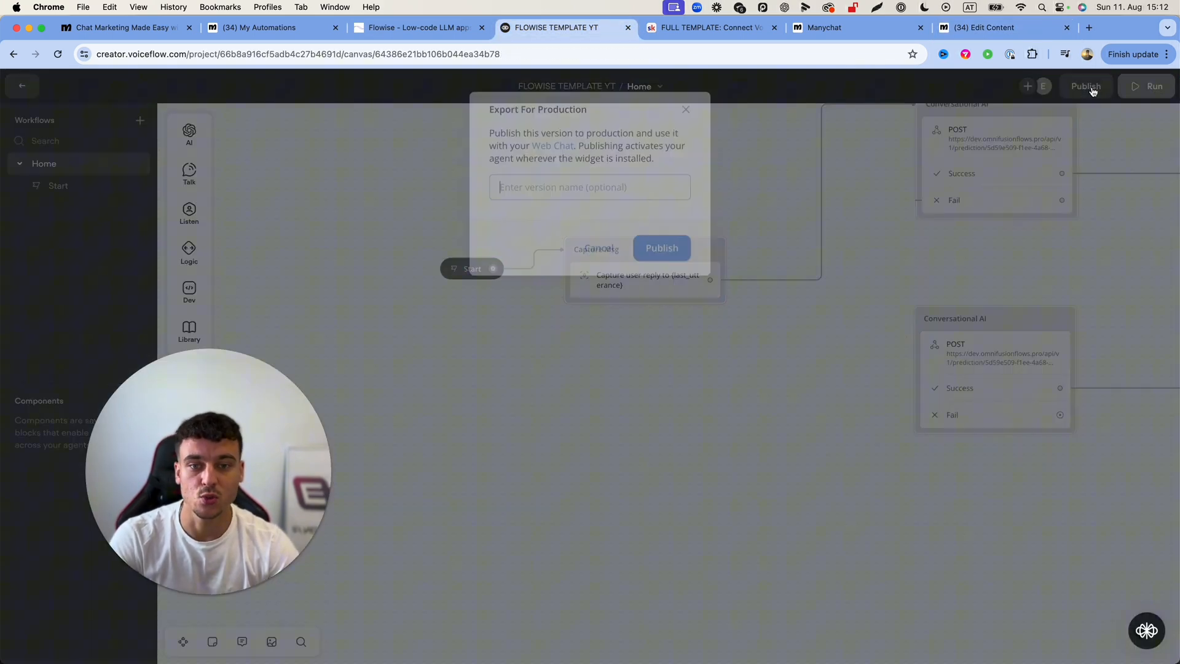
left_click(668, 249)
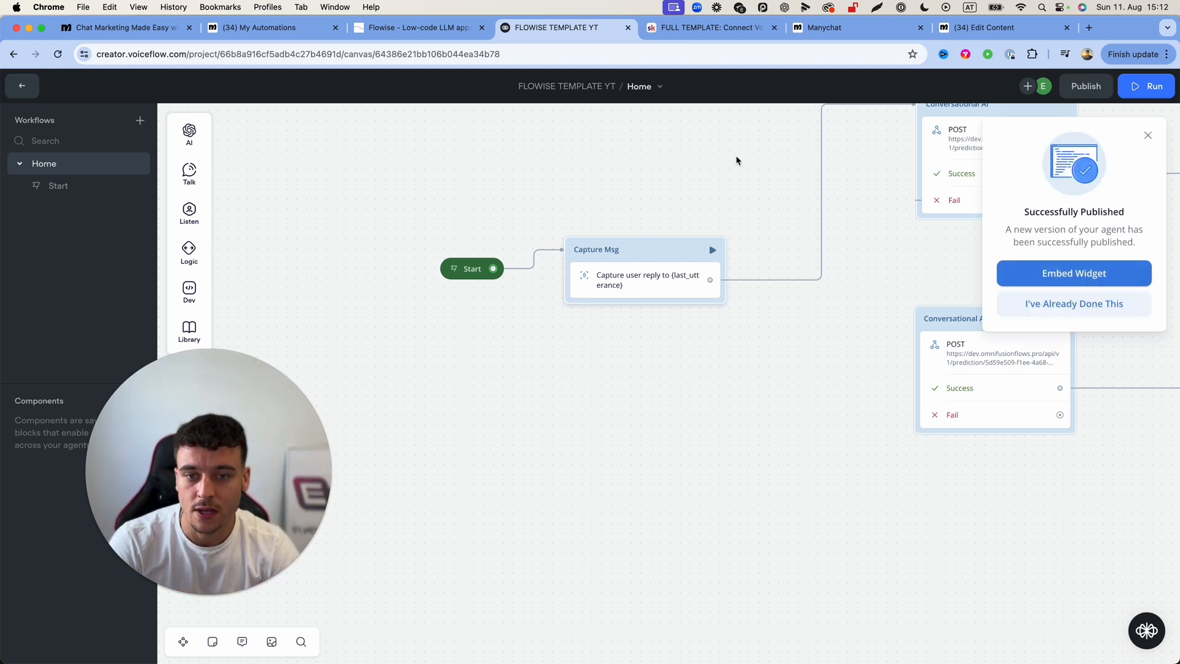
- Copy the project's primary API key from Integrations > API Keys
left_click(29, 87)
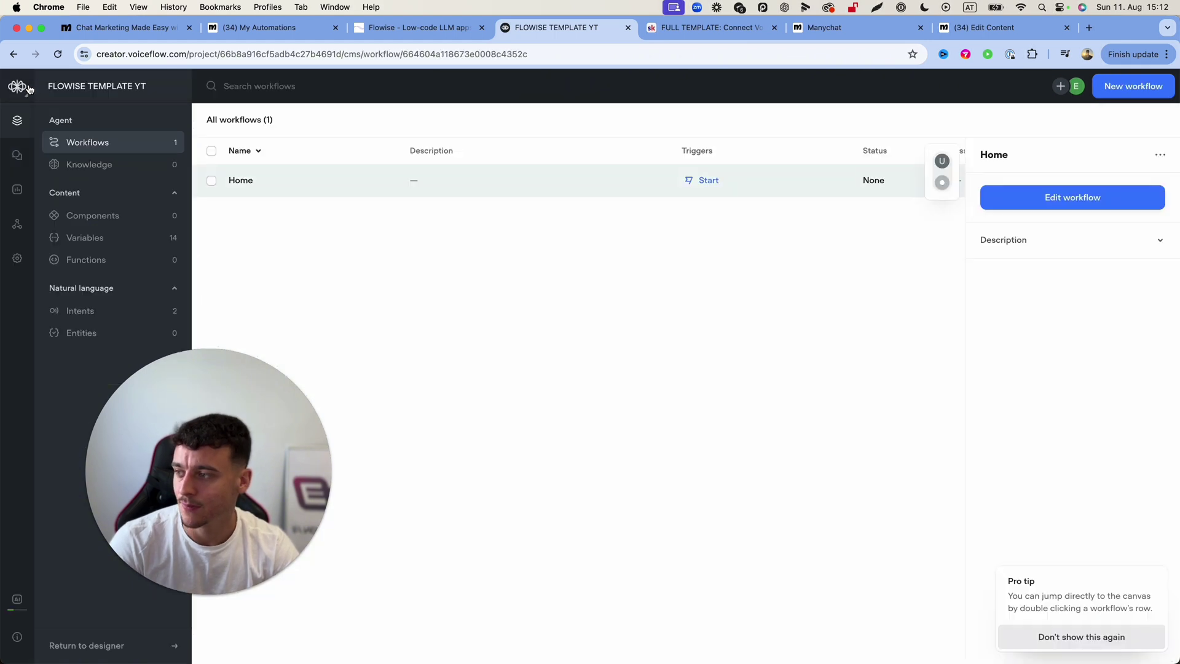
left_click(16, 227)
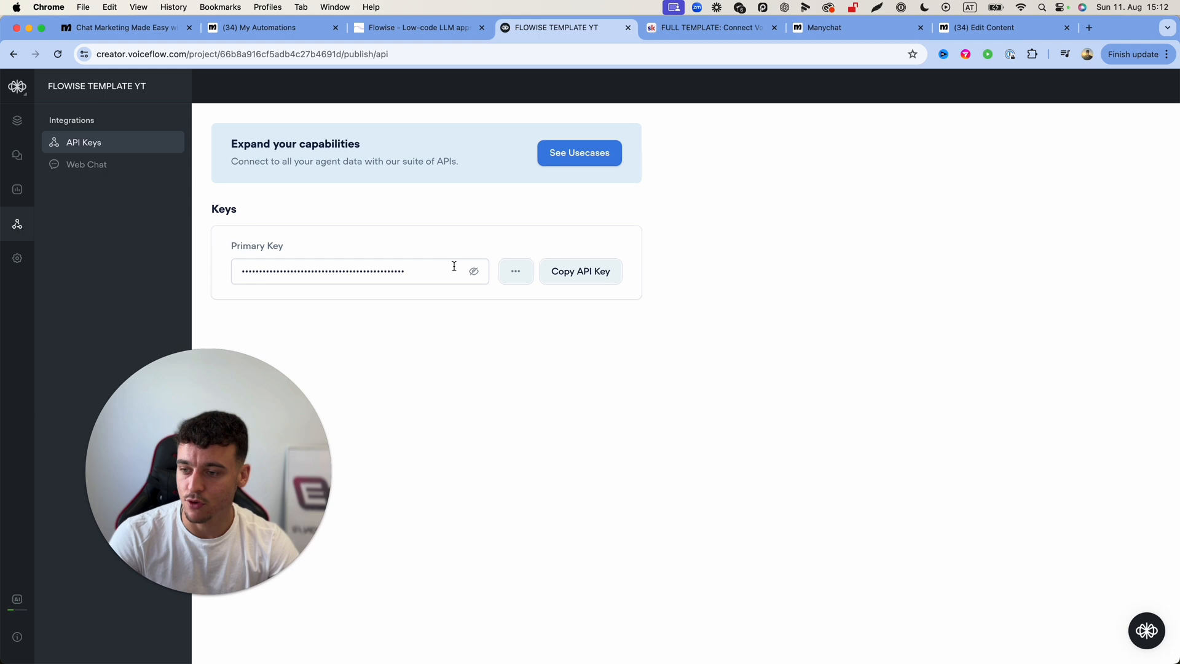
left_click(584, 278)
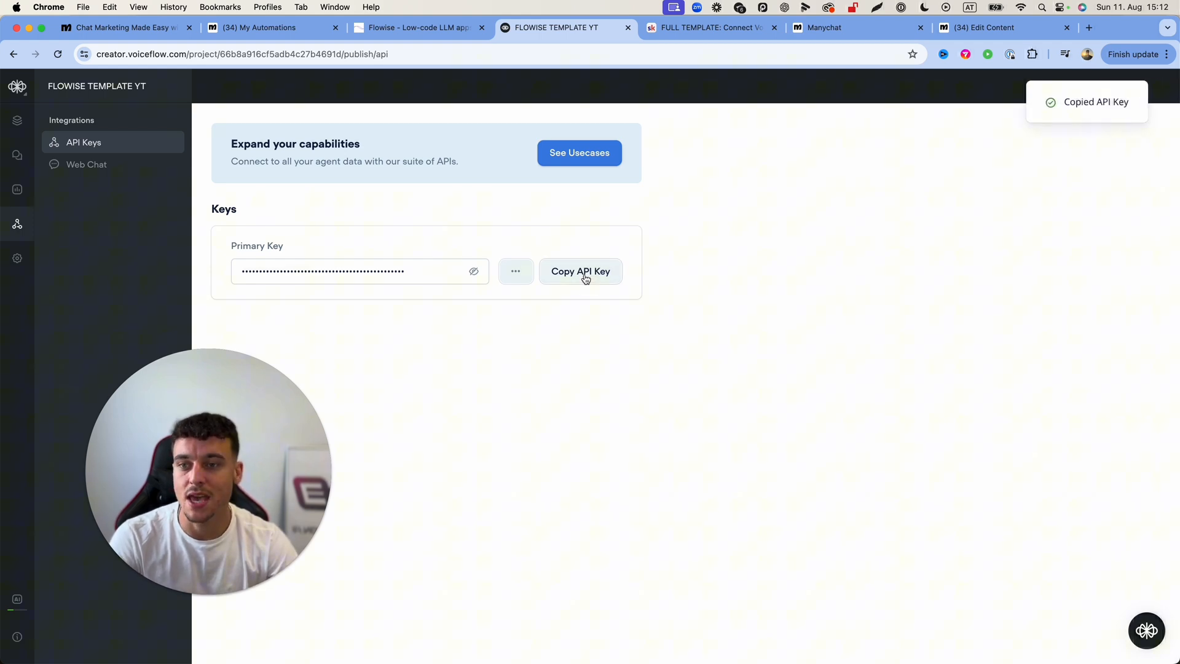
- Paste the Voiceflow API key into the 'check if user exists' external request's authorization value
left_click(987, 27)
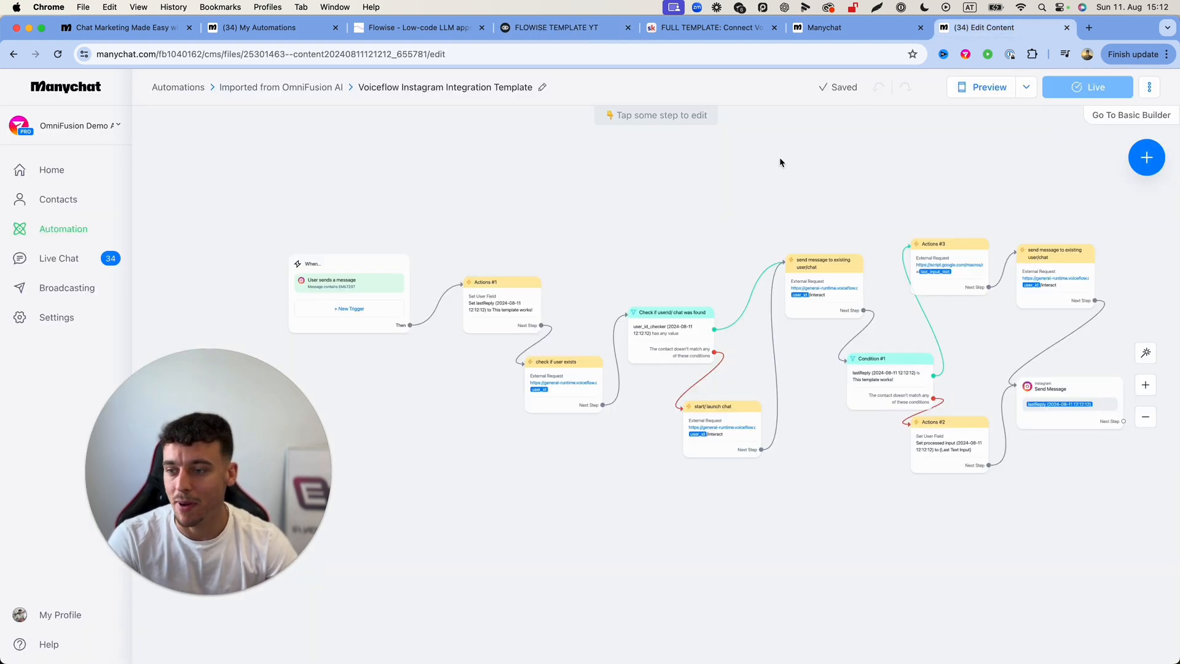
scroll(678, 220, "down", 3)
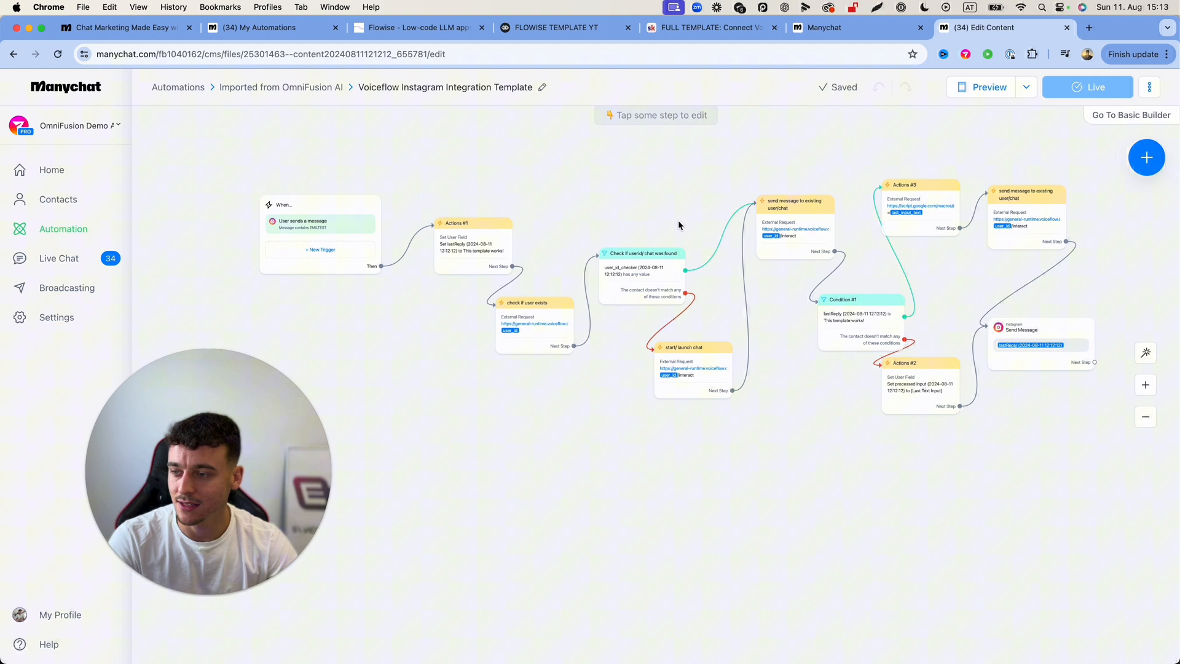
left_click(523, 316)
left_click(254, 210)
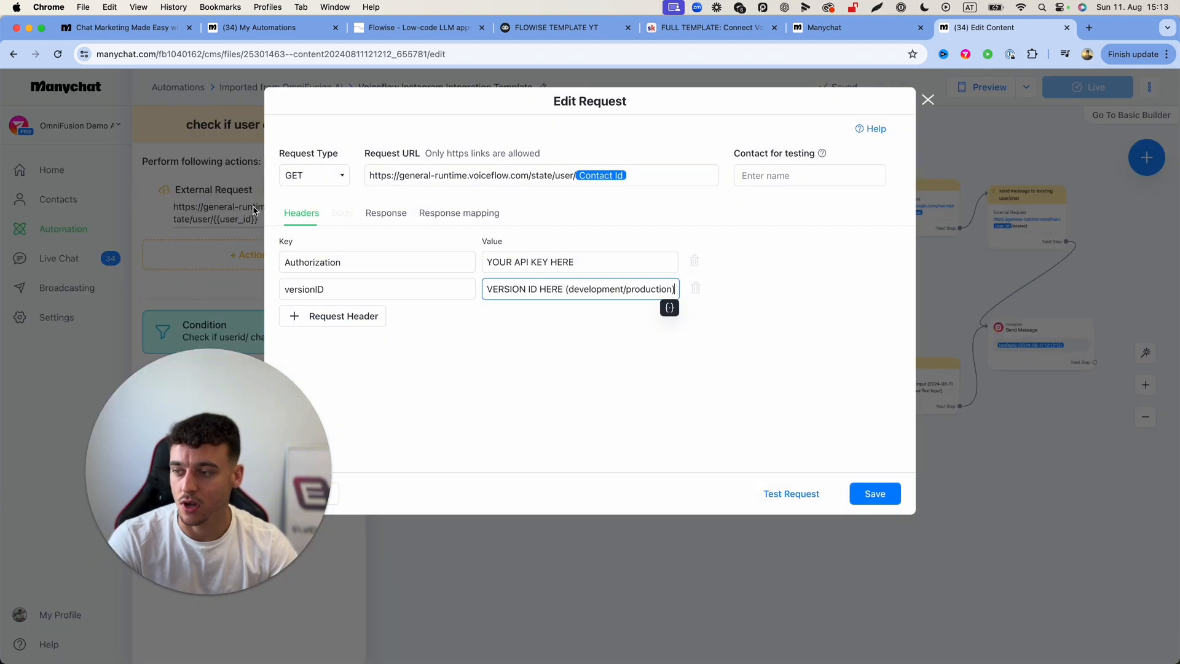
left_click_drag(595, 263, 466, 266)
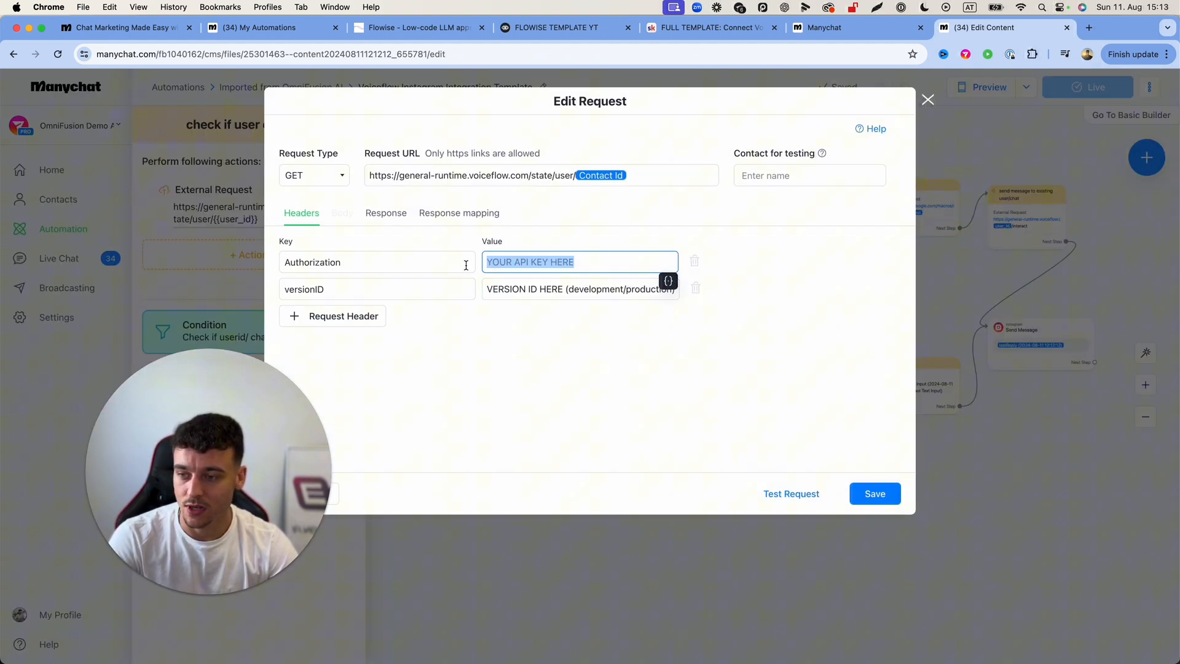
key("super+v")
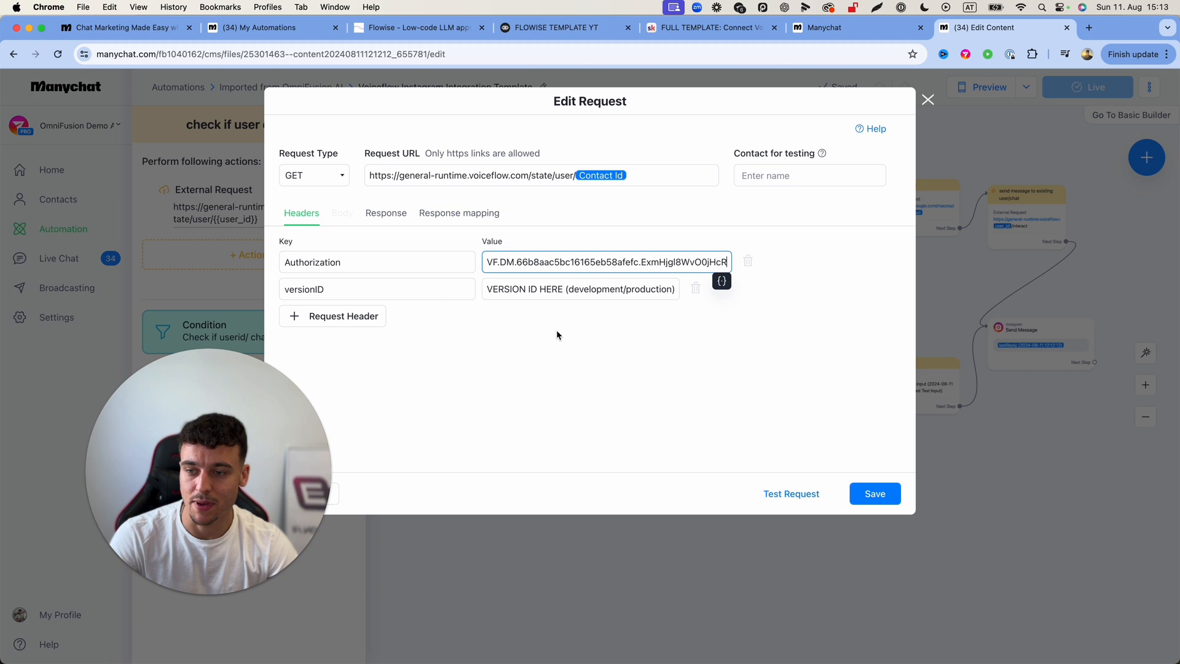
- Replace the request's versionID placeholder with 'production' and save the request
triple_click(558, 288)
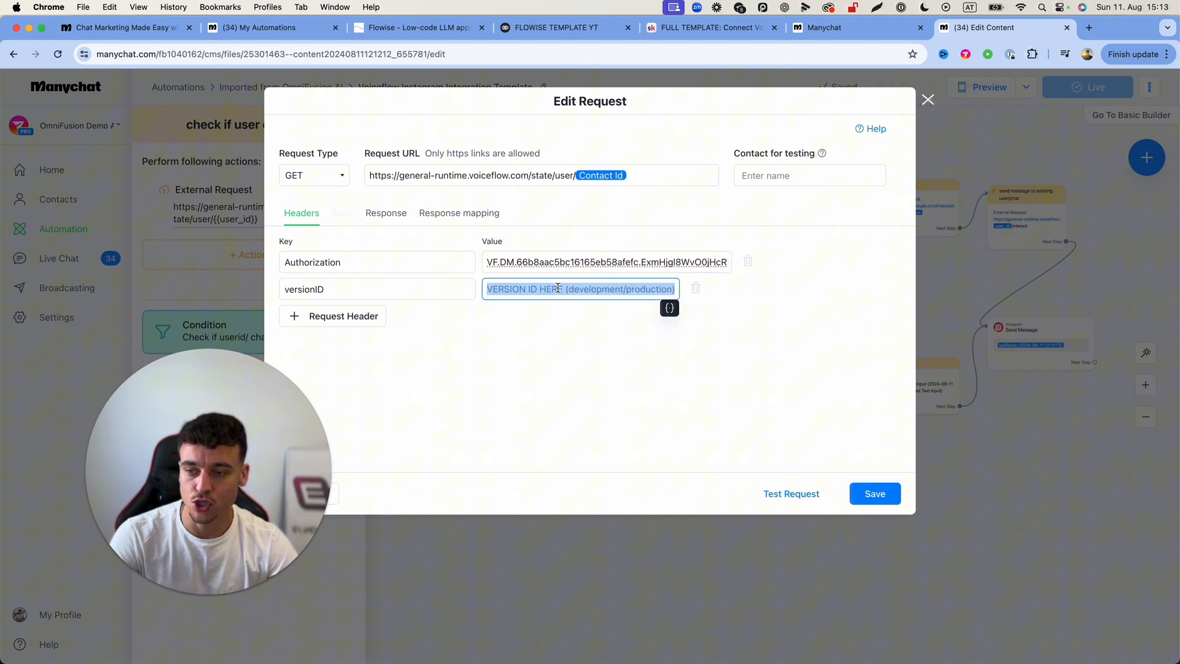
double_click(647, 288)
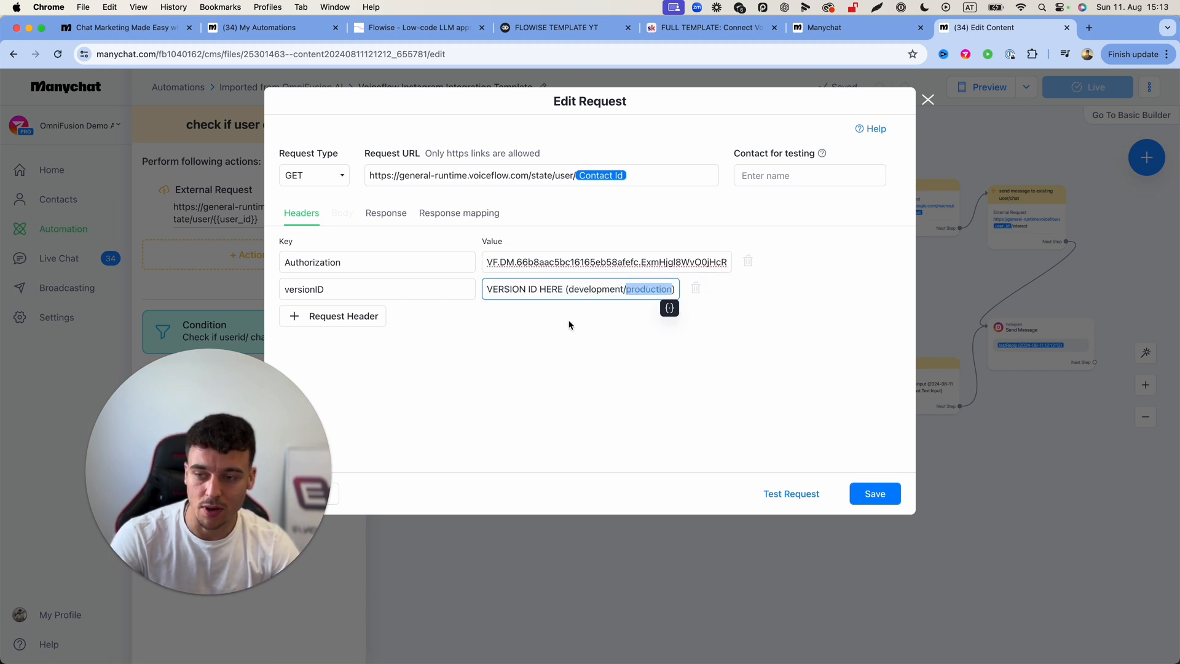
left_click(575, 289)
key("super+a")
type("pr")
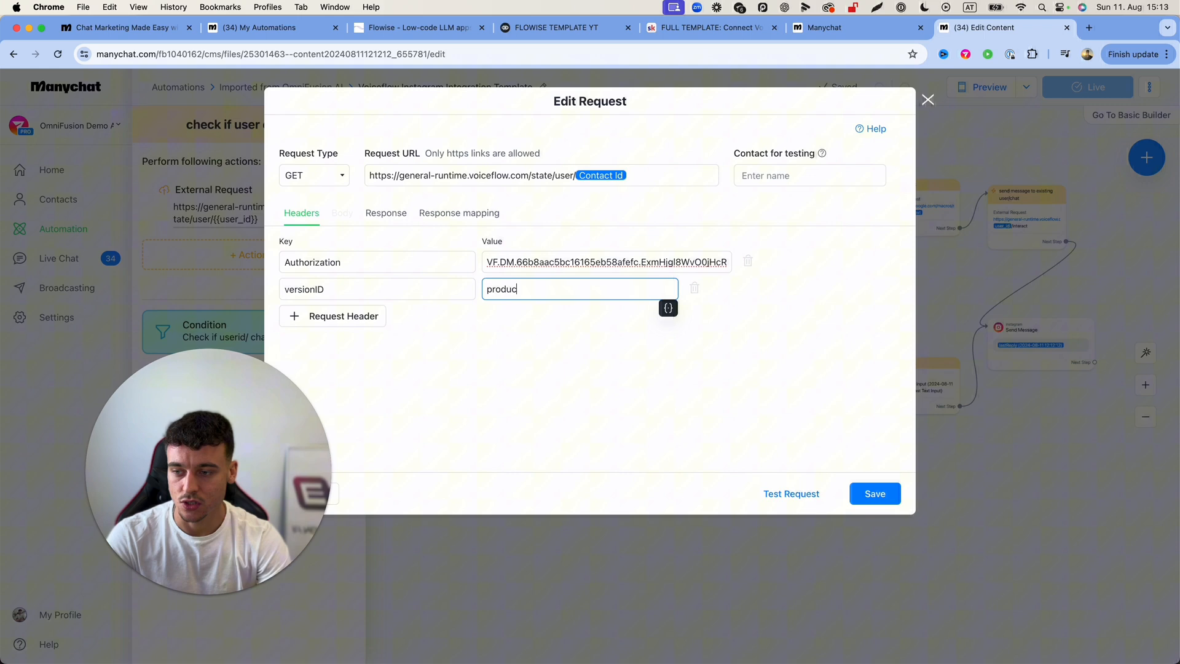
left_click(704, 365)
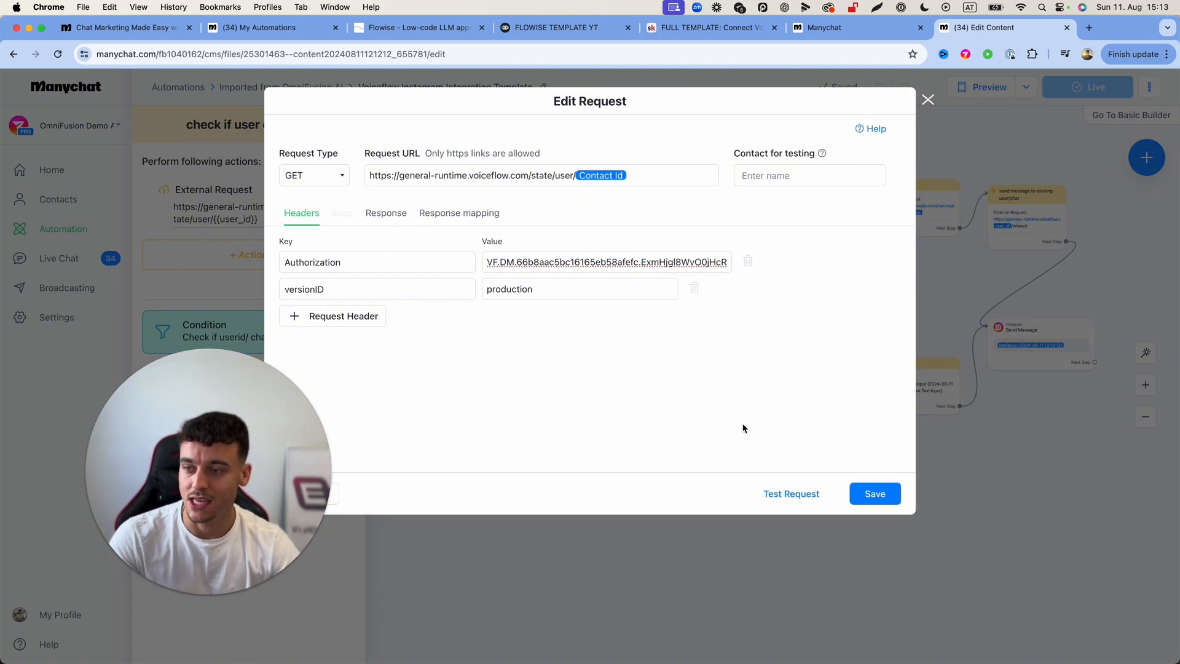
left_click(869, 495)
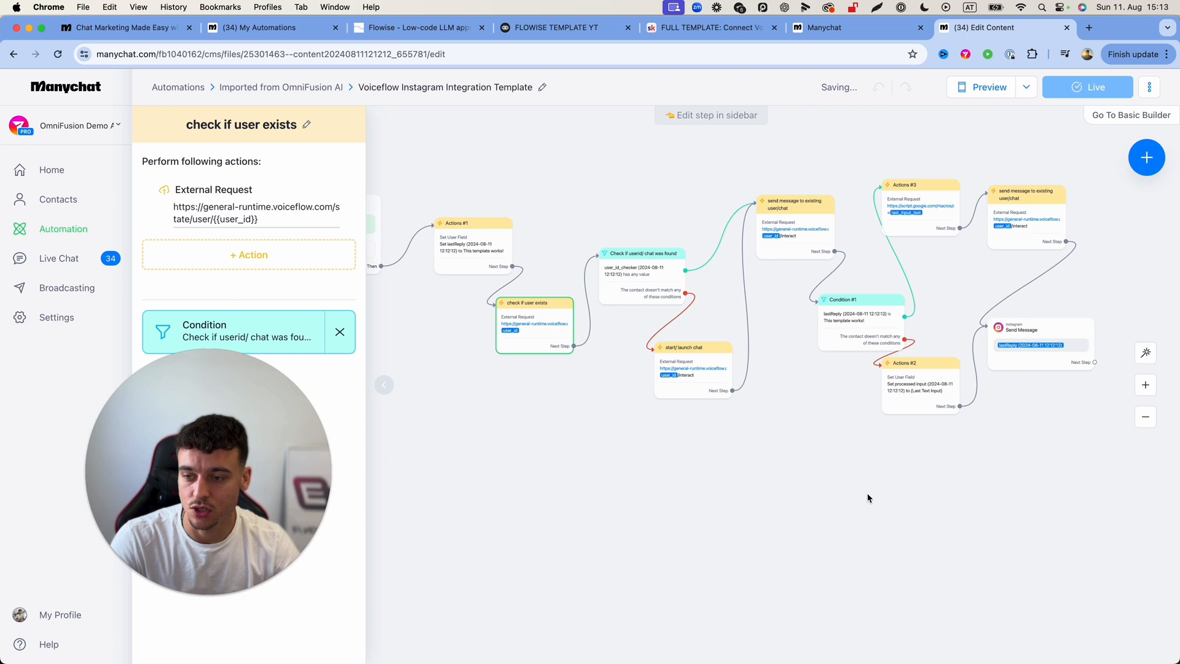
- Inspect the Actions #3 external request's placeholder URL, then return to the Skool lesson
left_click(690, 369)
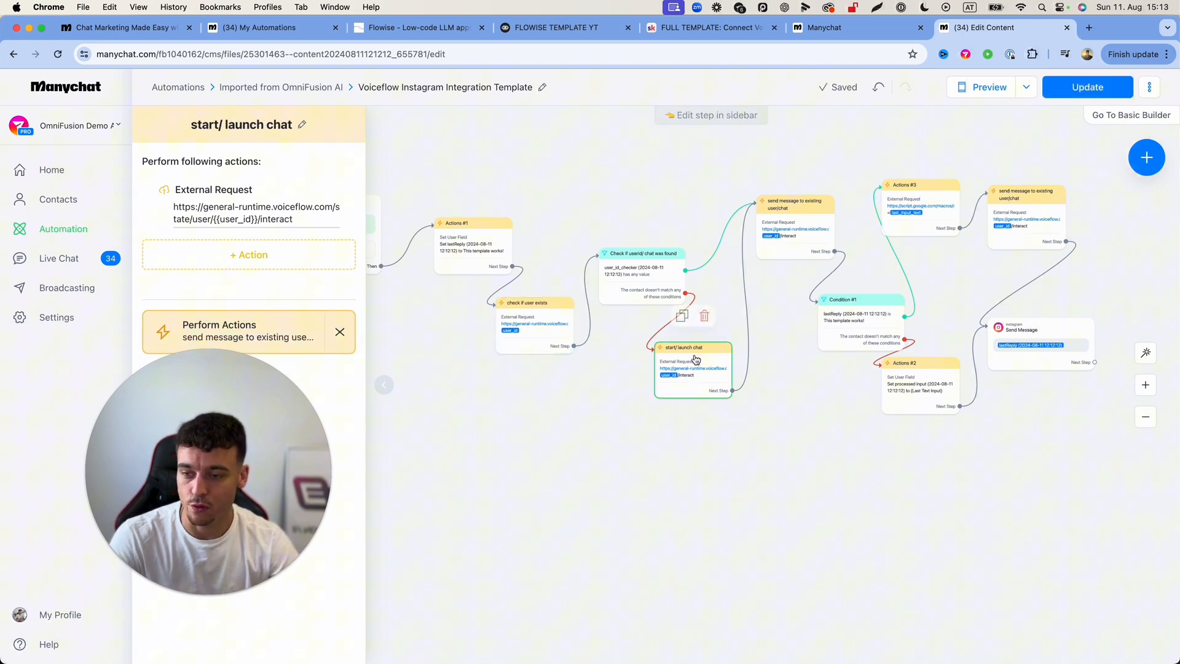
mouse_move(1026, 216)
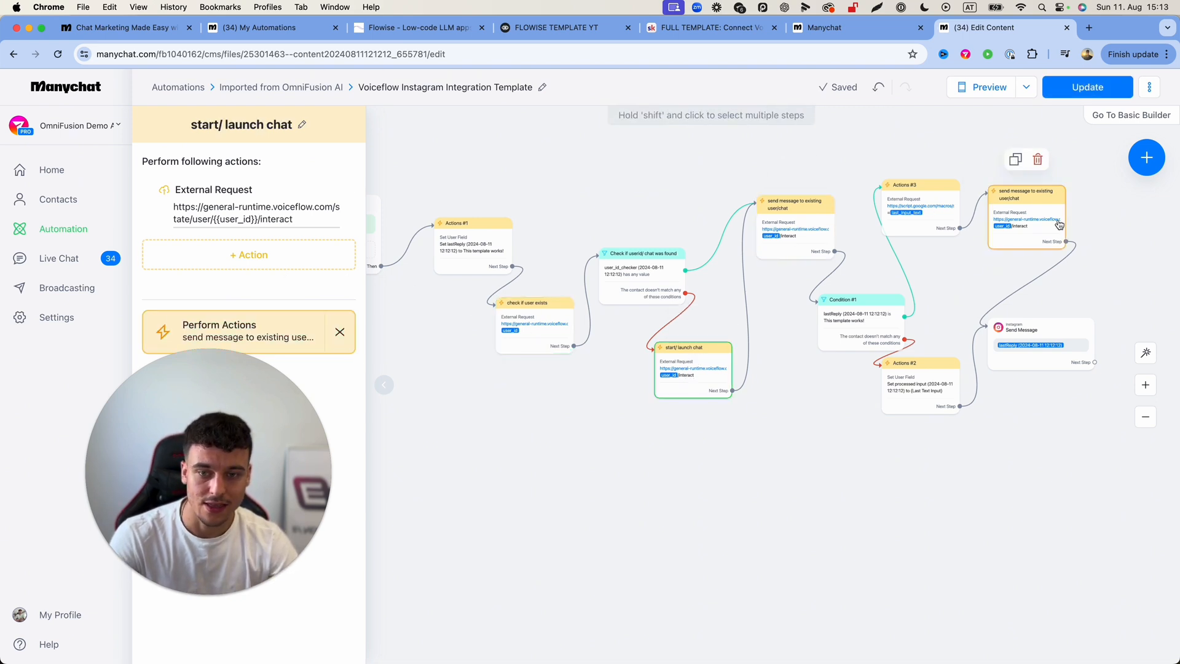
left_click_drag(1034, 258, 1025, 267)
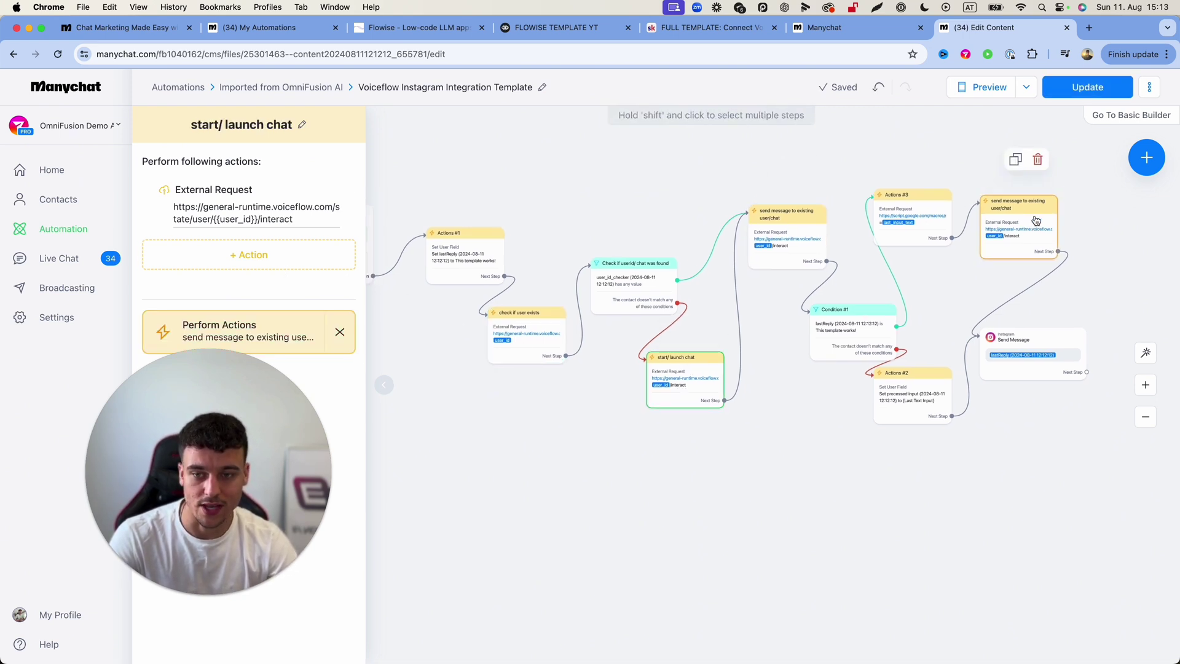
left_click(910, 217)
left_click(238, 230)
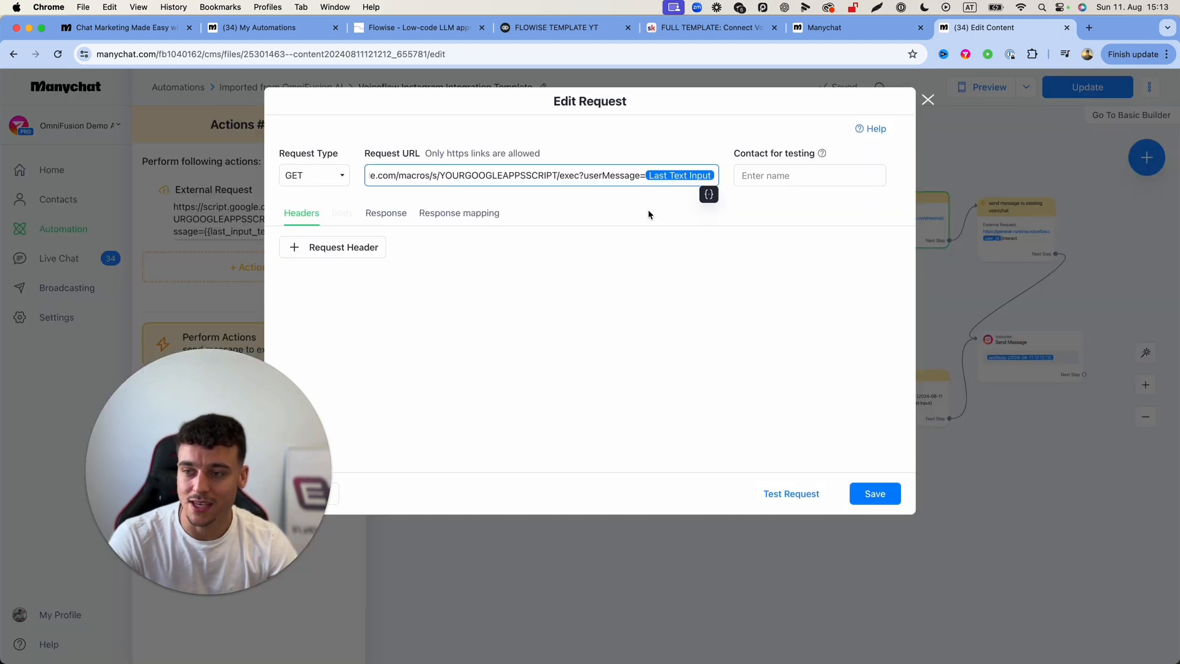
left_click_drag(494, 175, 369, 176)
left_click(508, 178)
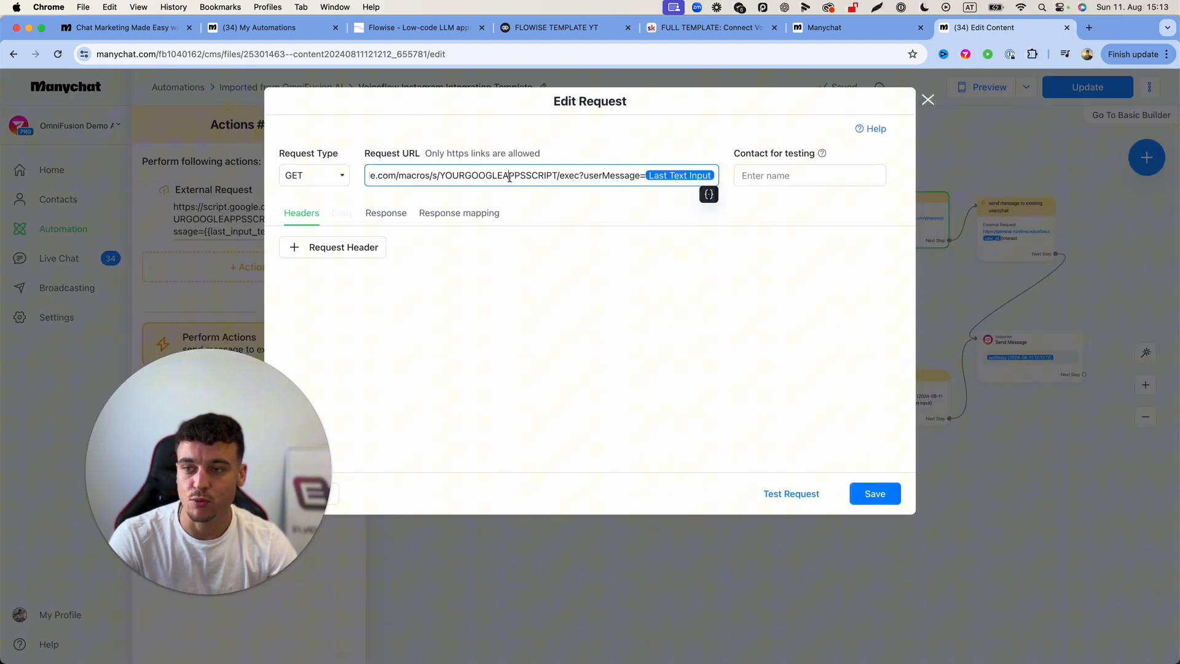
left_click(711, 27)
scroll(710, 399, "down", 3)
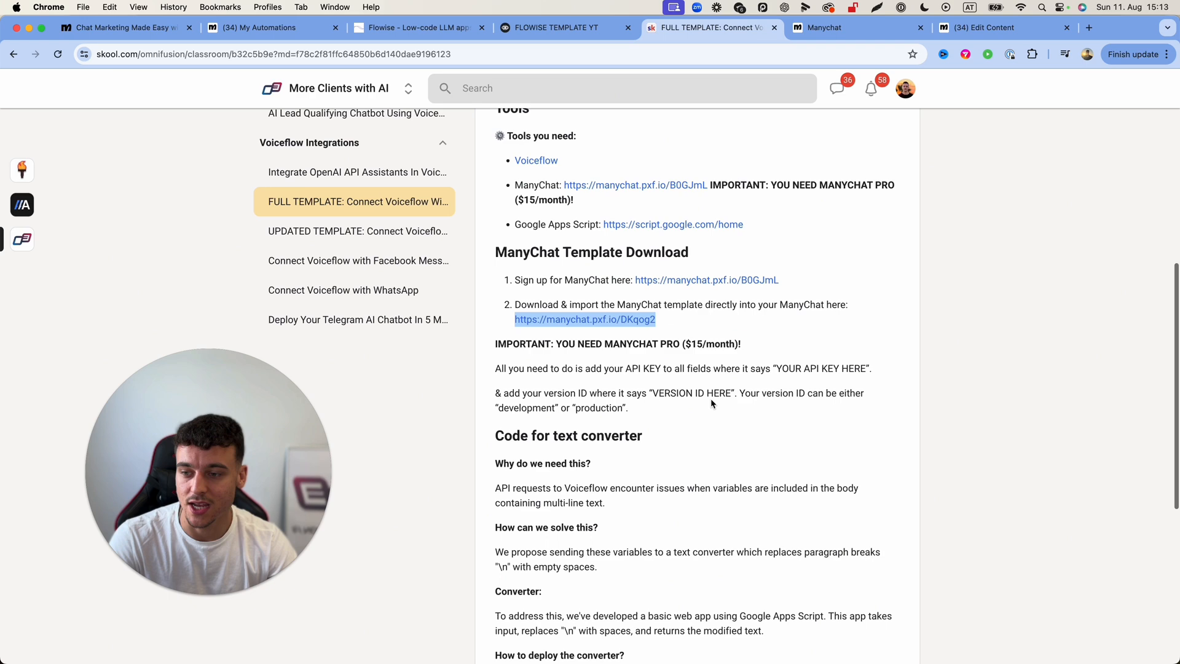
scroll(623, 390, "down", 5)
scroll(622, 390, "down", 3)
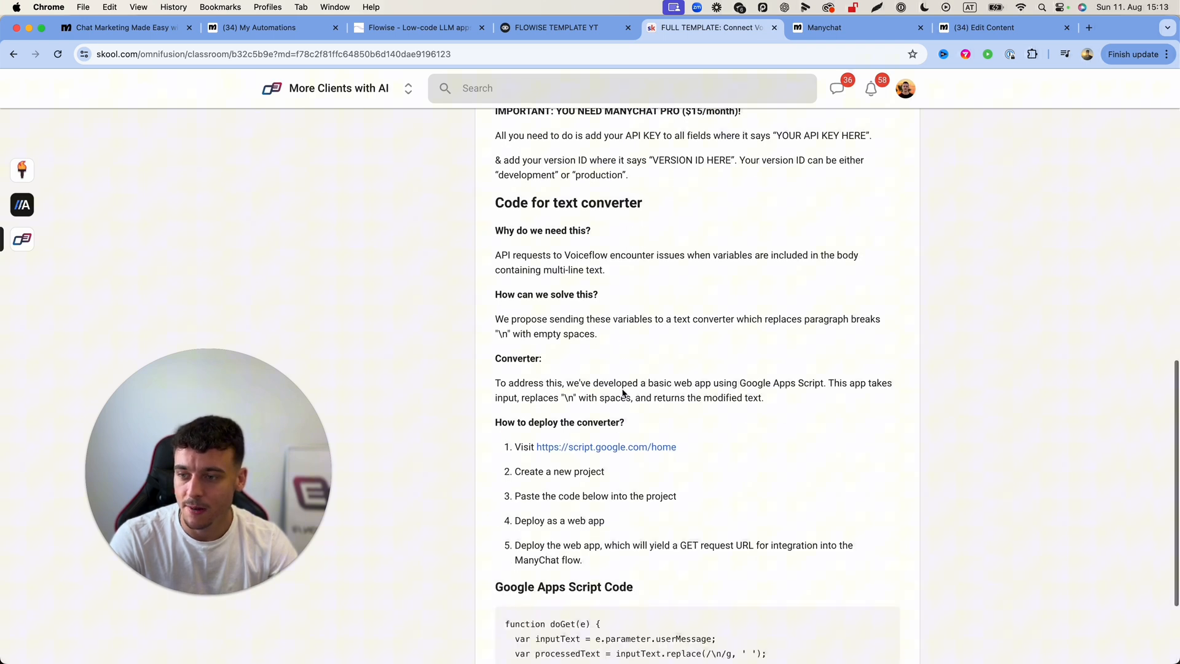
- Select the lesson's text-converter deployment instructions and Google Apps Script code block
left_click_drag(496, 195, 747, 575)
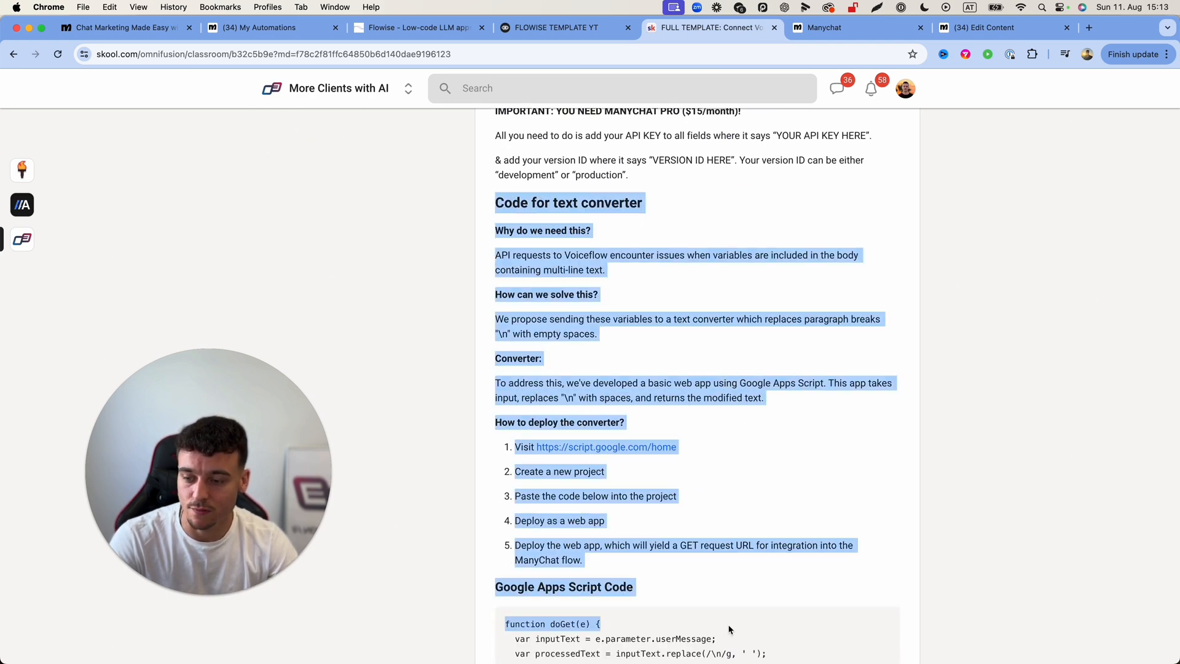
scroll(747, 576, "down", 3)
left_click_drag(492, 451, 844, 622)
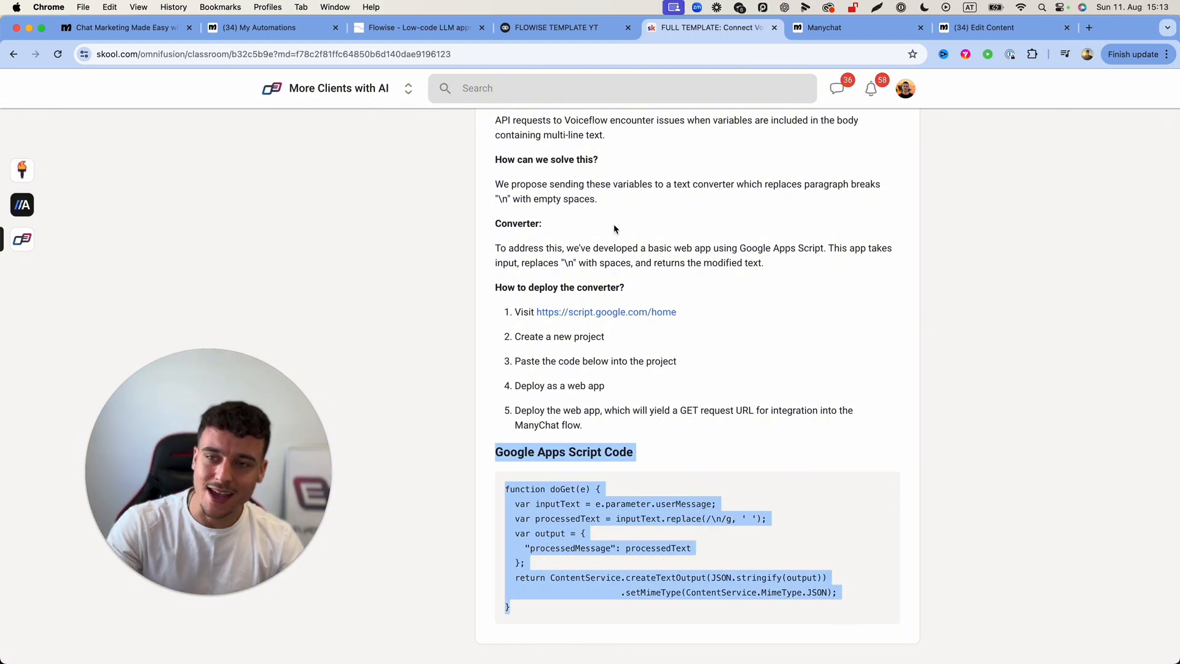
- Back in the ManyChat editor, review the 'check if user exists' external request and close it
left_click(823, 27)
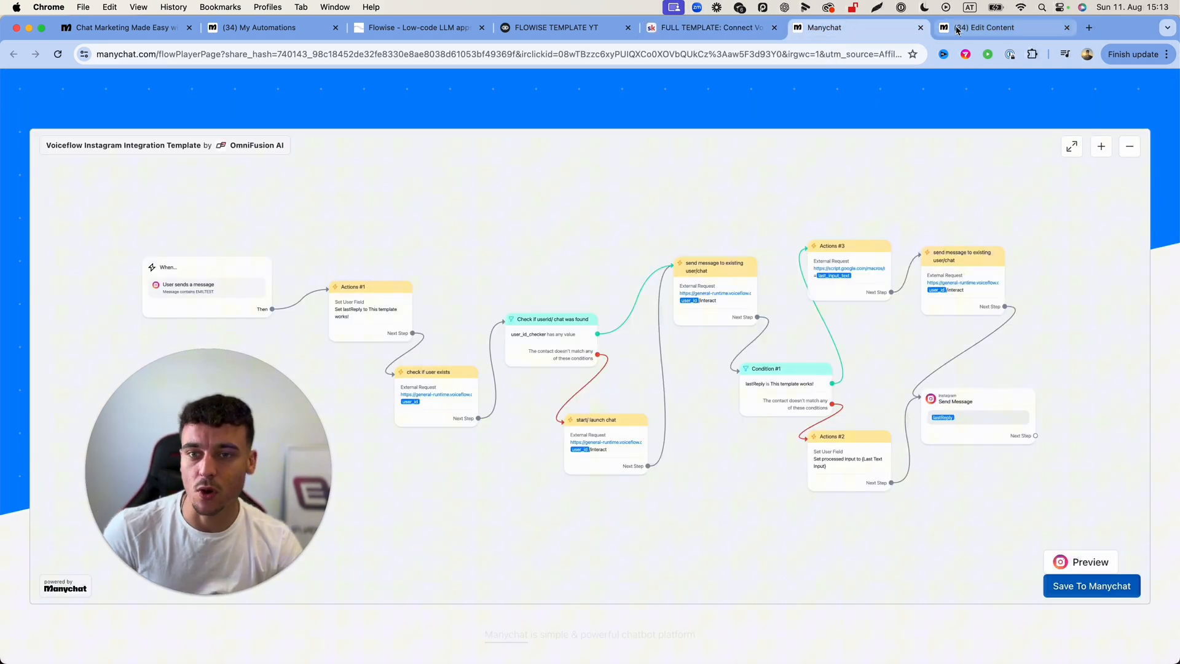
left_click(984, 27)
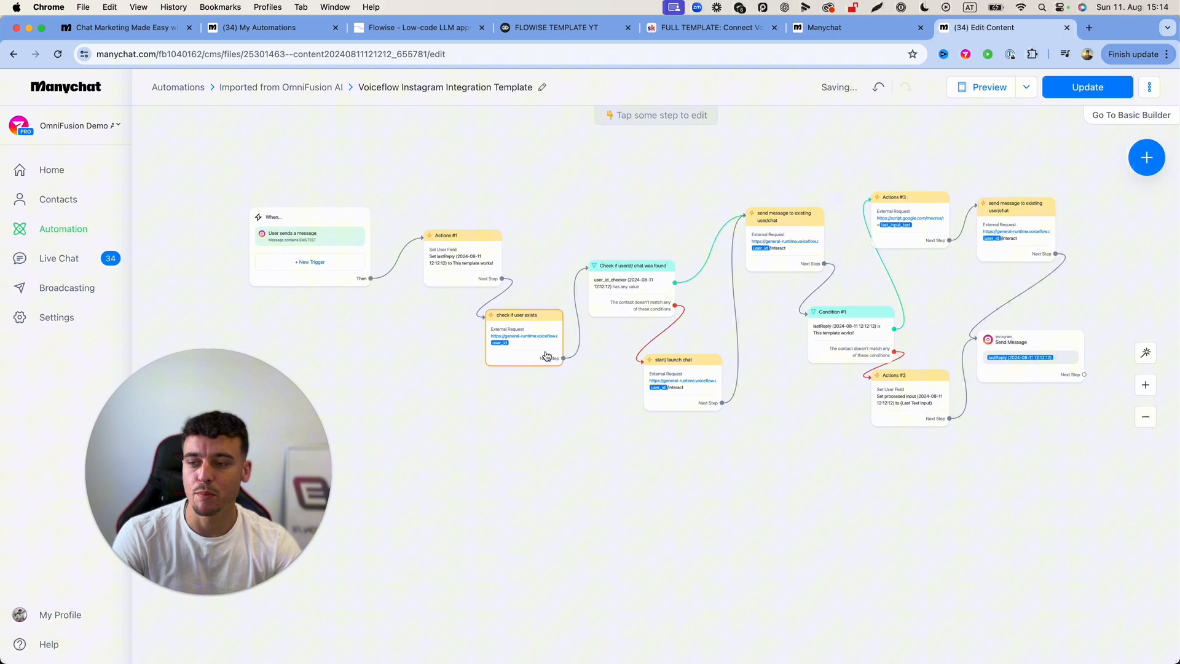
left_click(508, 338)
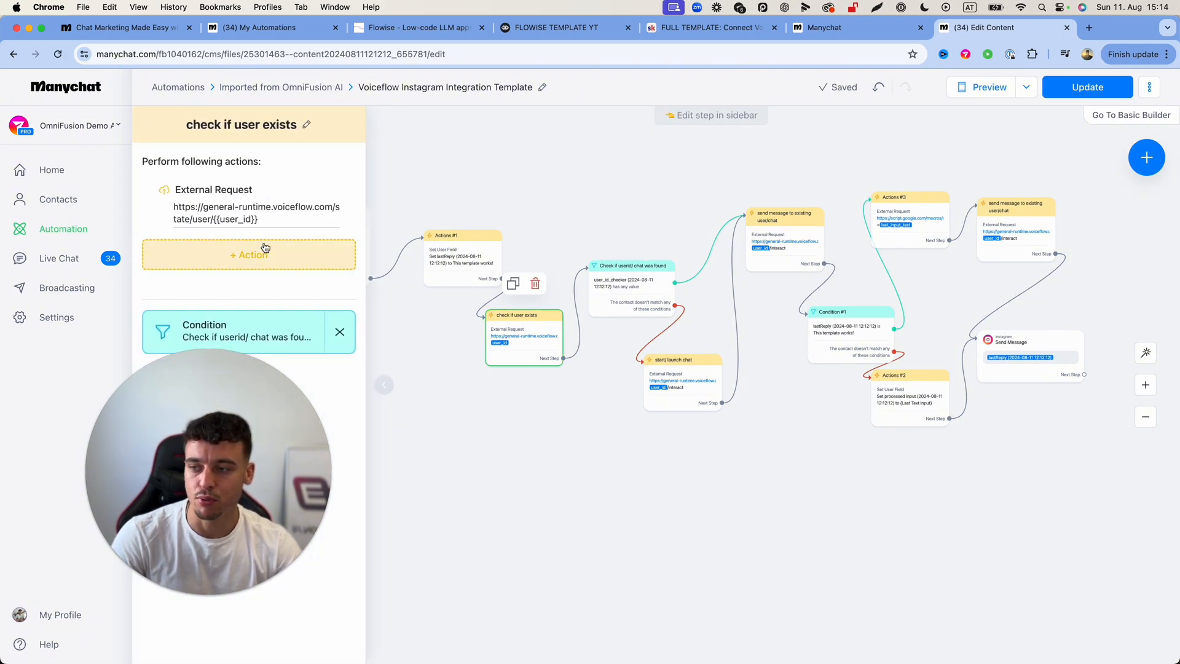
left_click(268, 222)
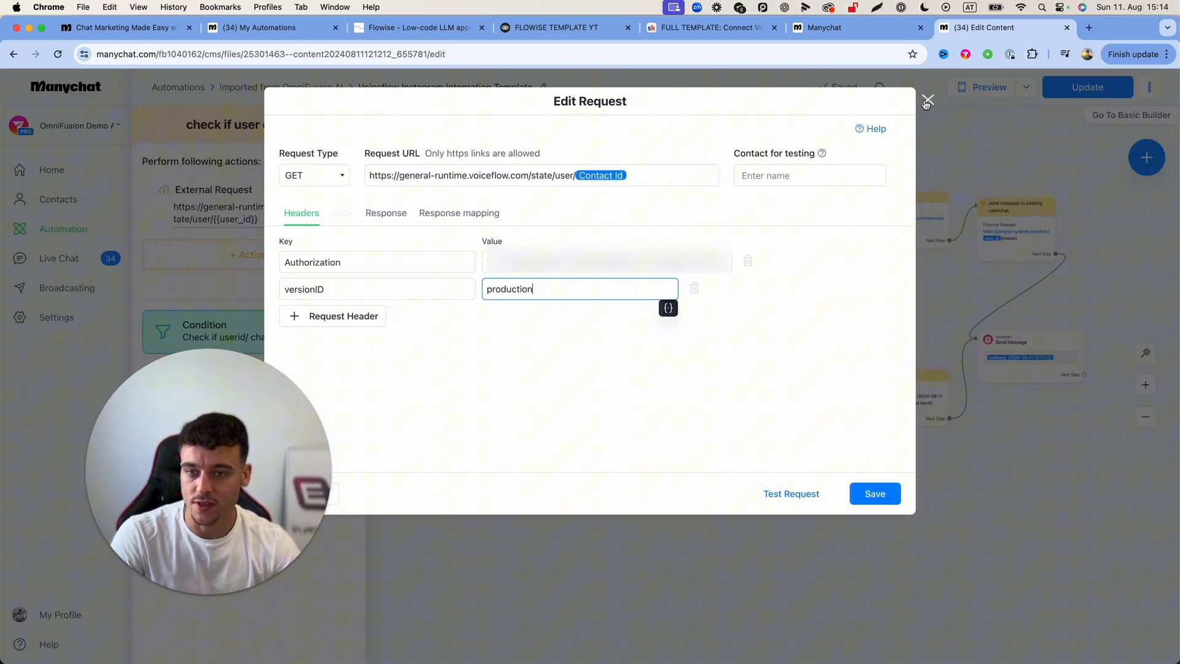
left_click(927, 101)
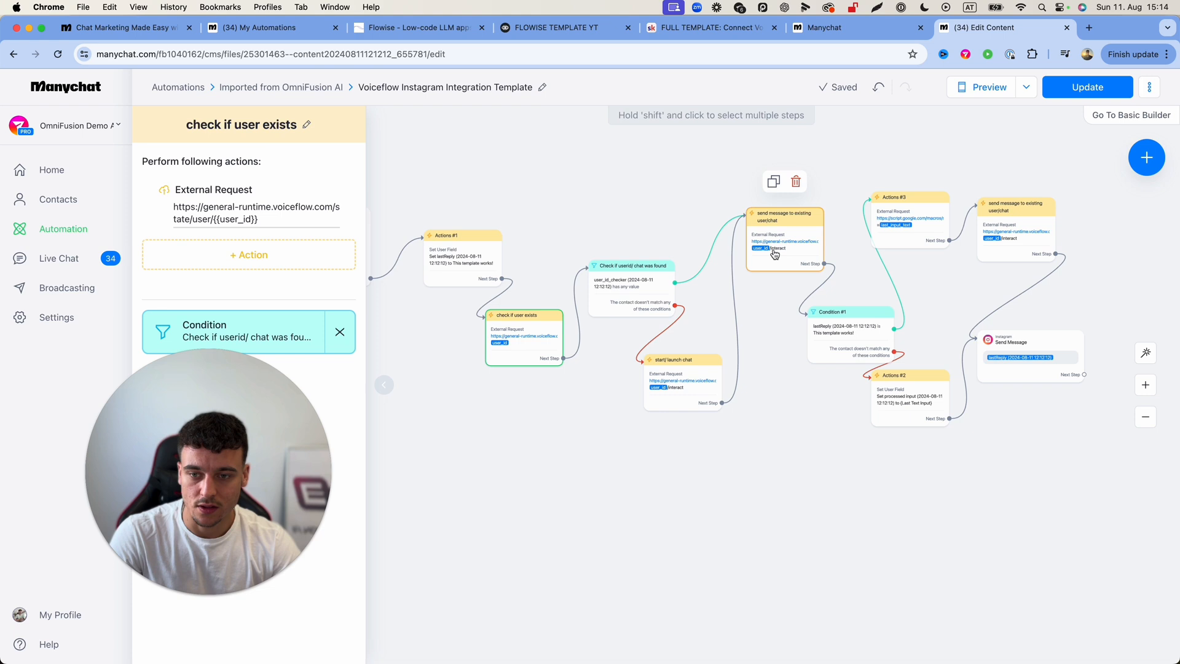
left_click(954, 522)
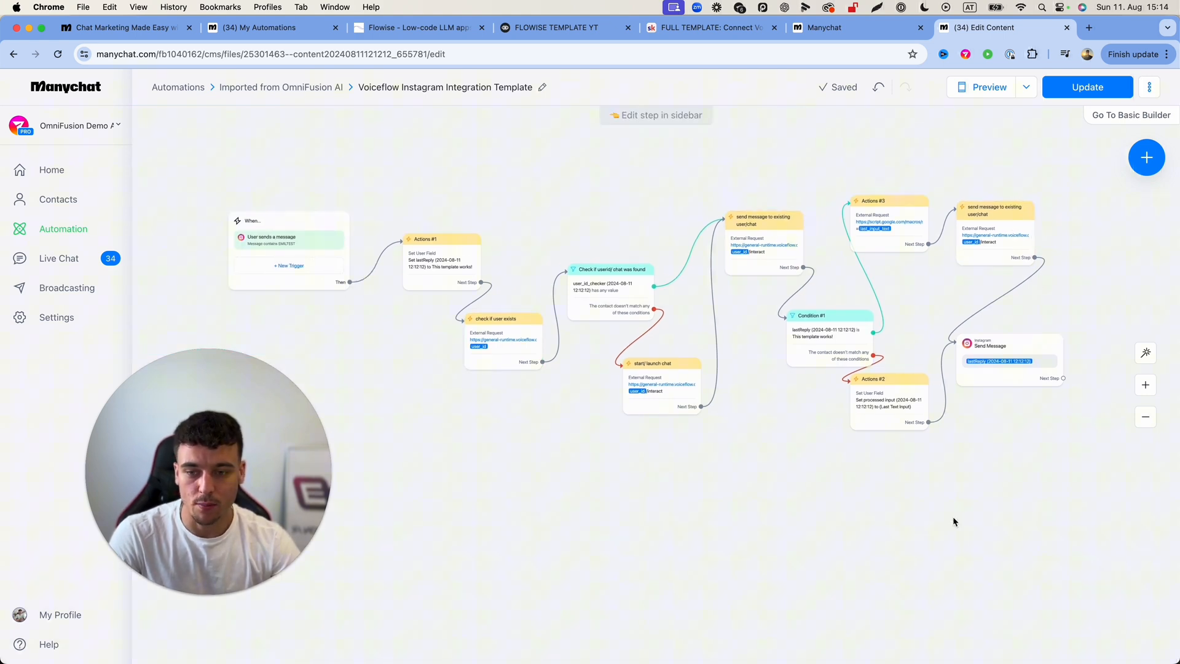
- Review the Send Message step and bring the trigger node into view
left_click(944, 369)
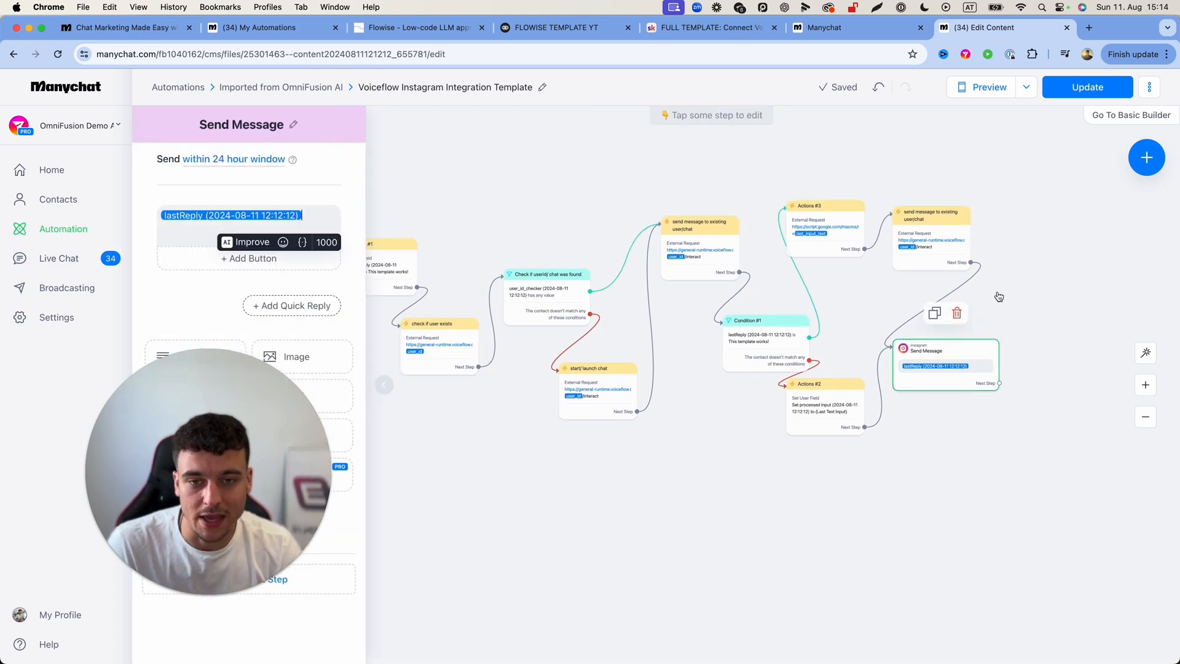
left_click(998, 297)
left_click_drag(587, 230, 679, 216)
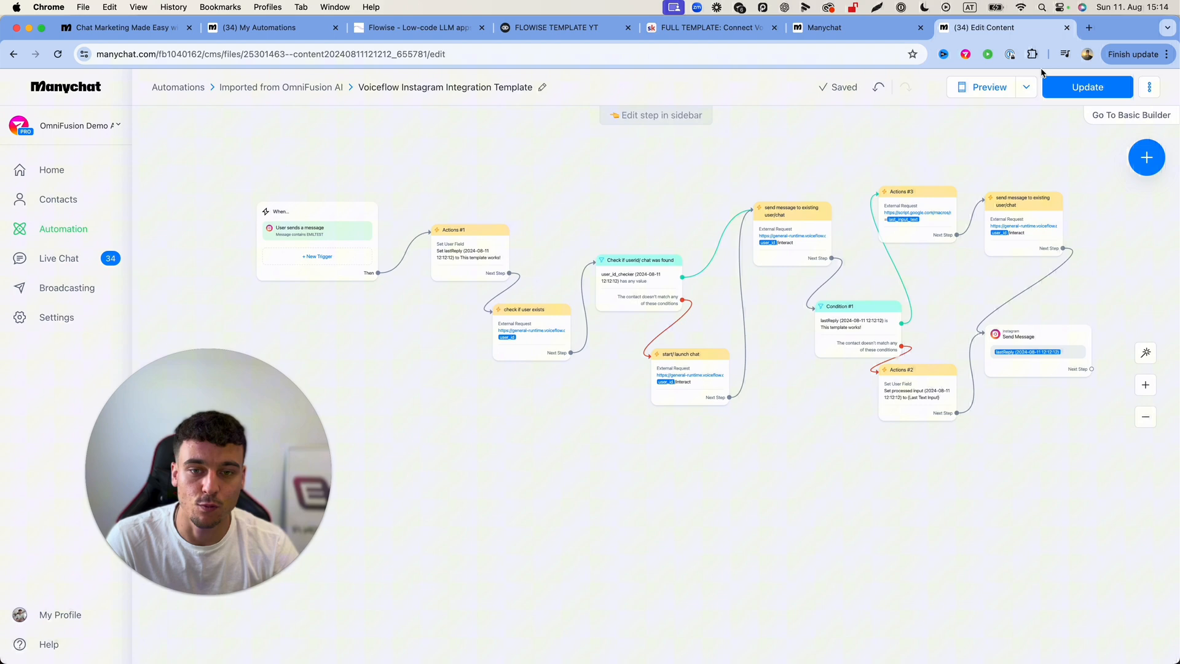
- Update the flow to push the edited template live and view the When trigger
left_click(1087, 86)
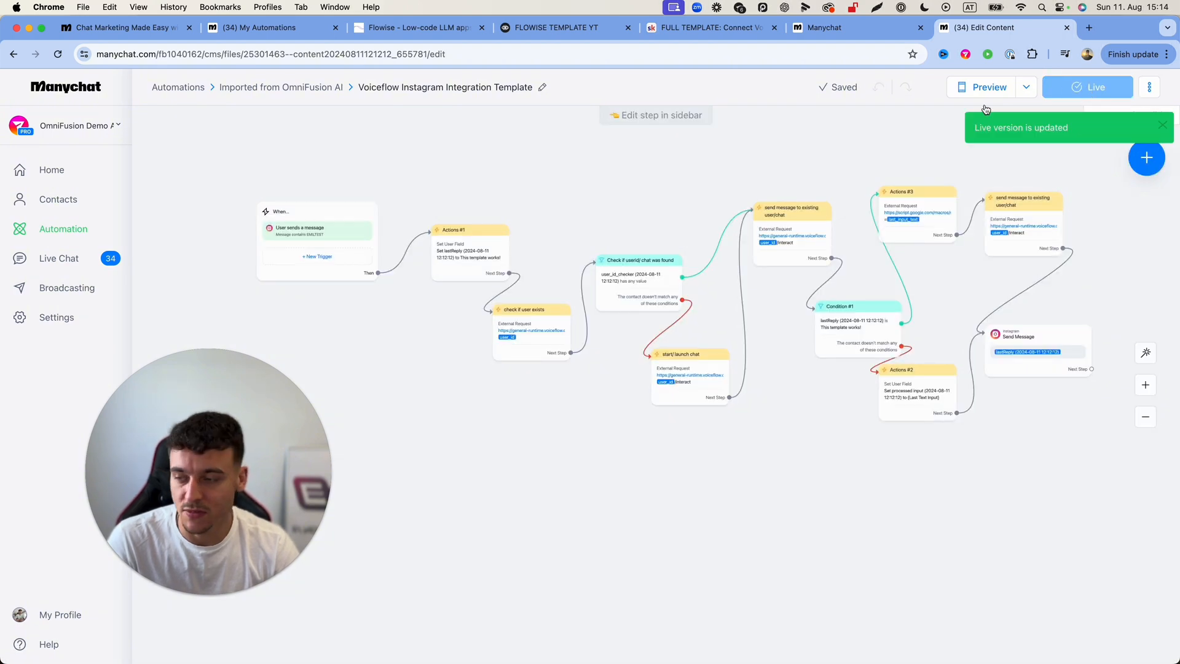
scroll(314, 226, "up", 5)
left_click_drag(452, 221, 691, 216)
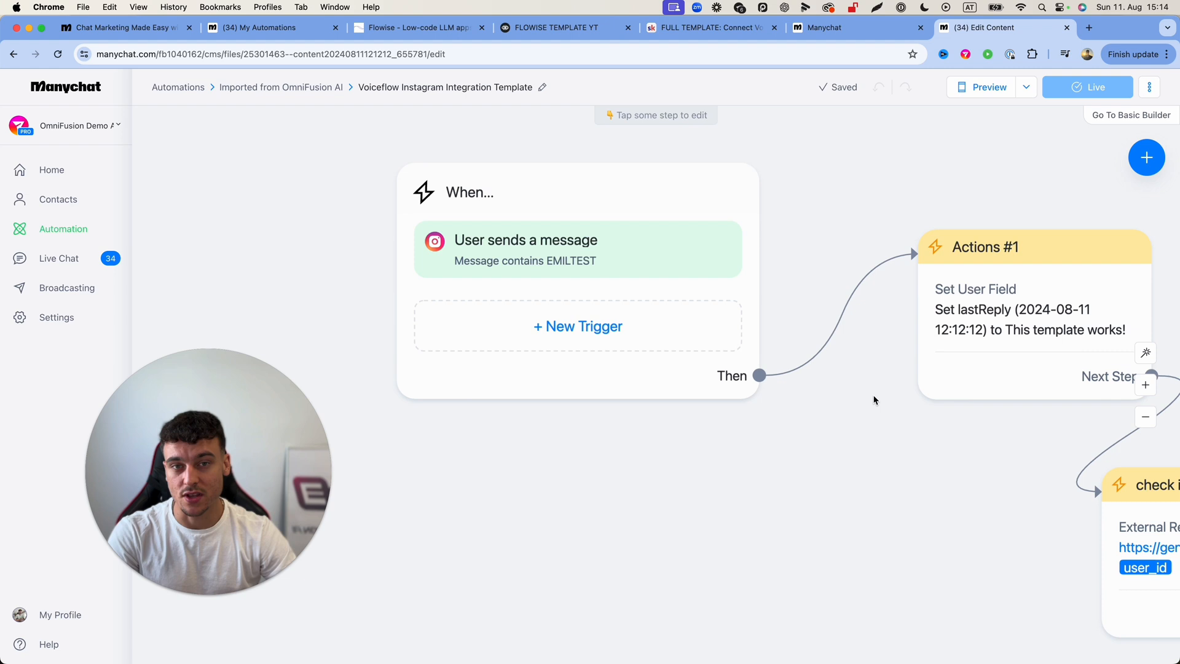
mouse_move(65, 350)
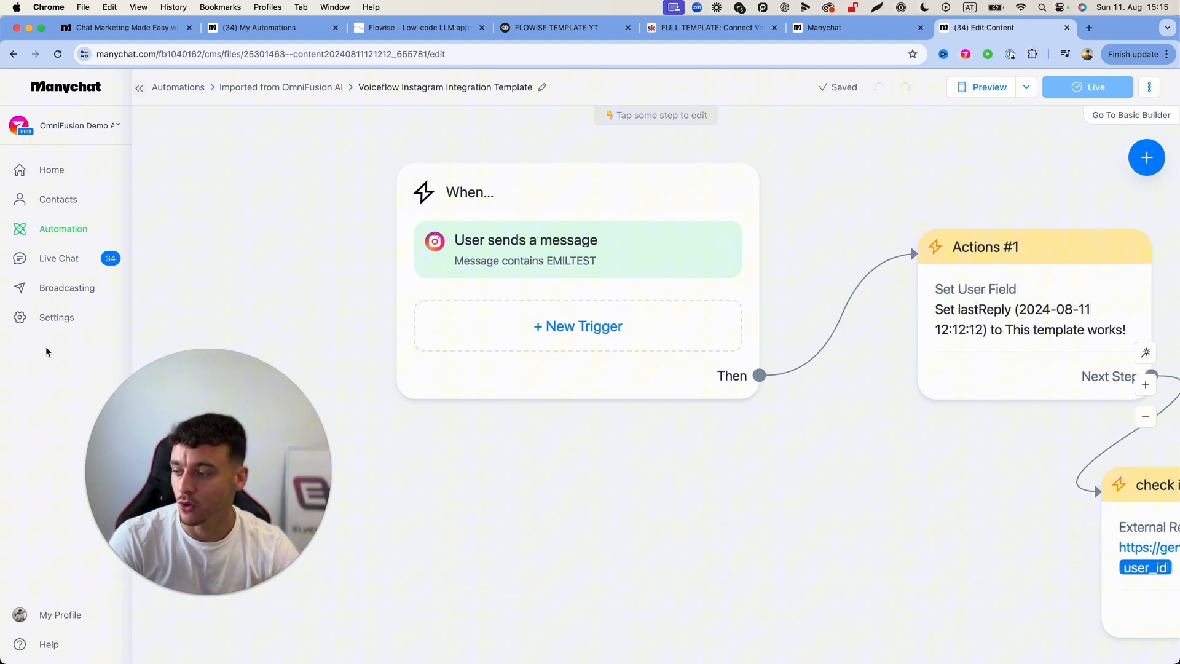
- In Instagram channel settings, remove Demo Chat as the Default Reply
left_click(56, 318)
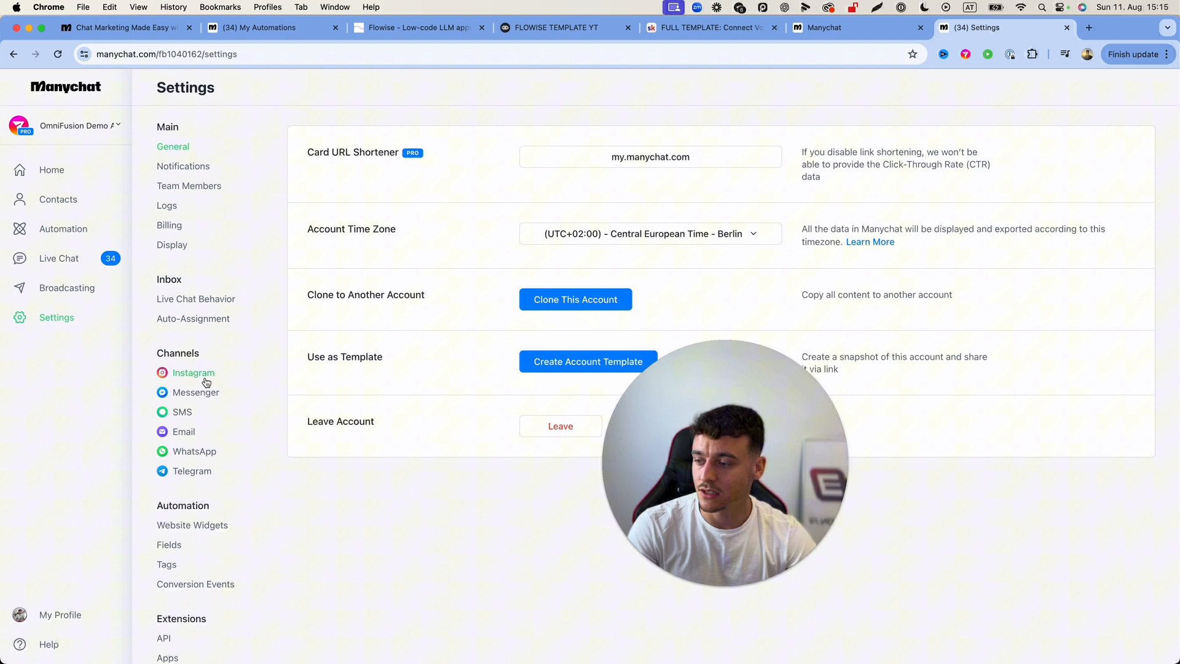
left_click(194, 373)
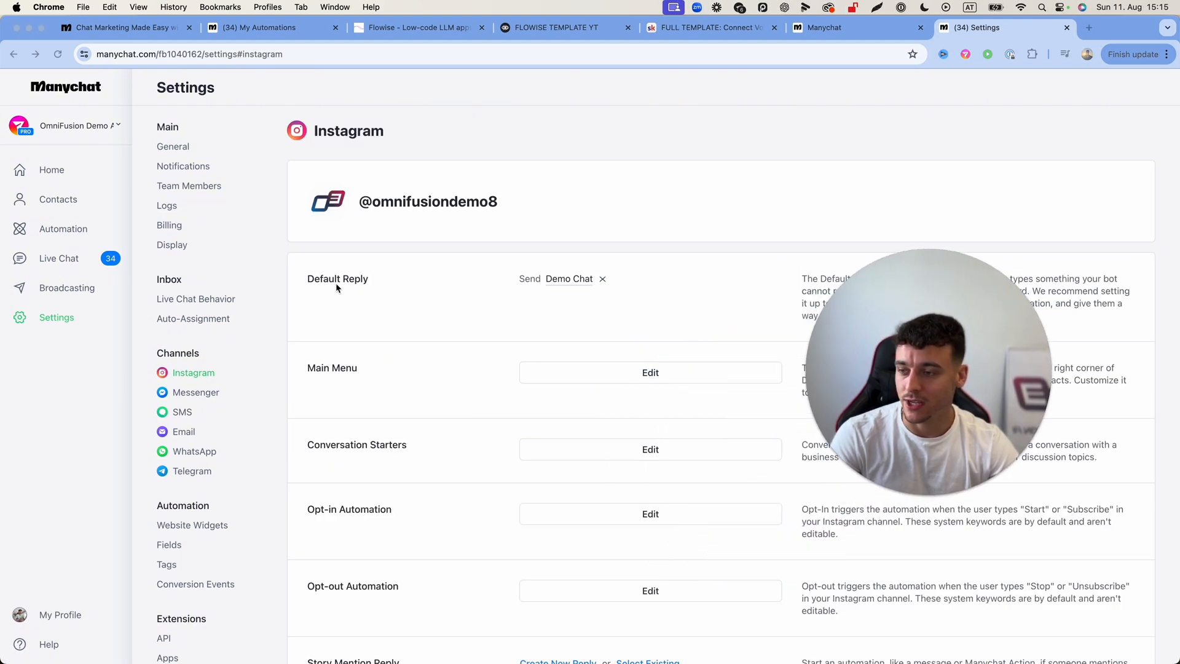
left_click_drag(297, 279, 408, 294)
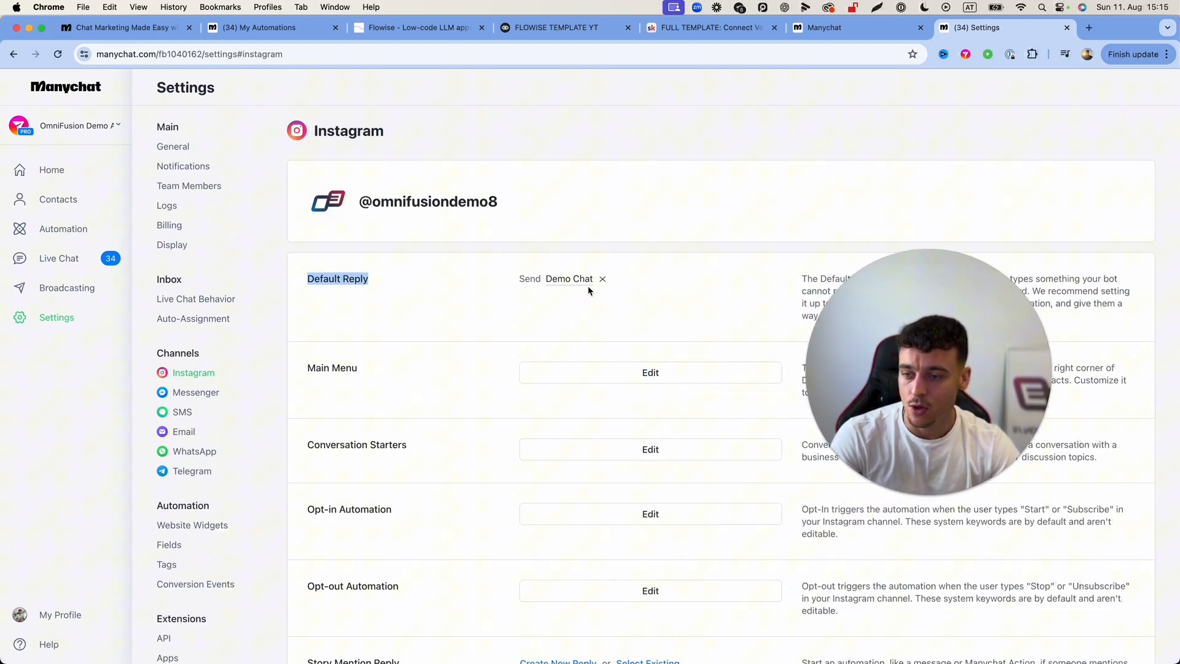
left_click(602, 279)
- Pick the Voiceflow Instagram Integration Template from the Imported from OmniFusion AI folder as default reply and view it
left_click(654, 284)
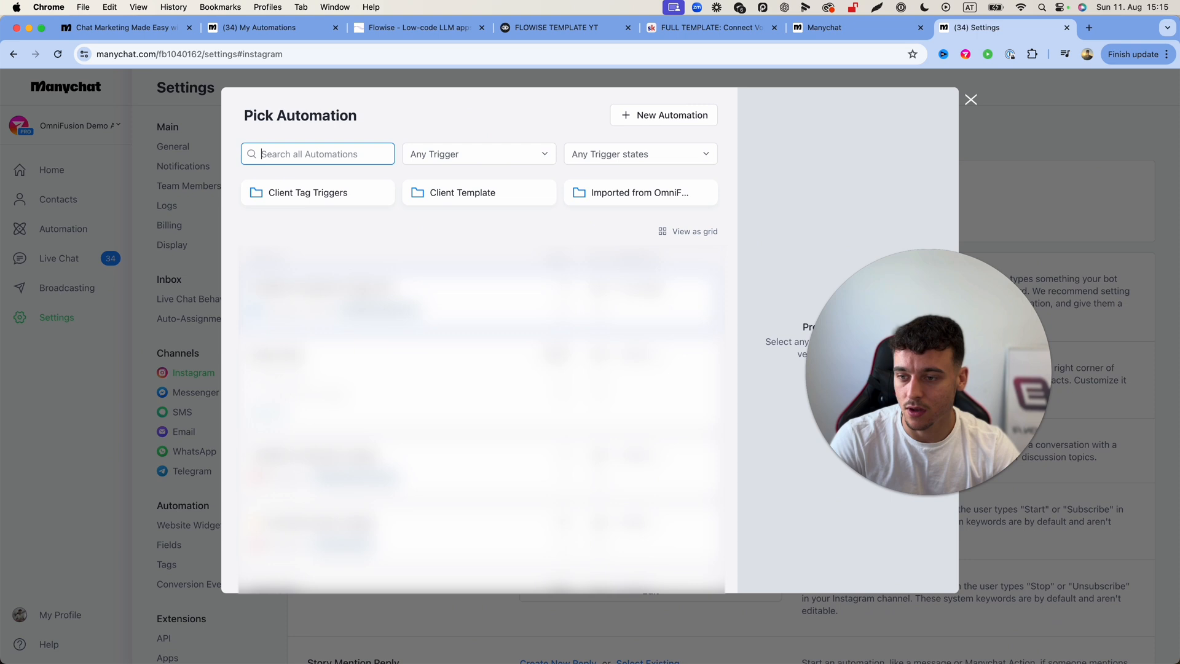
left_click(627, 192)
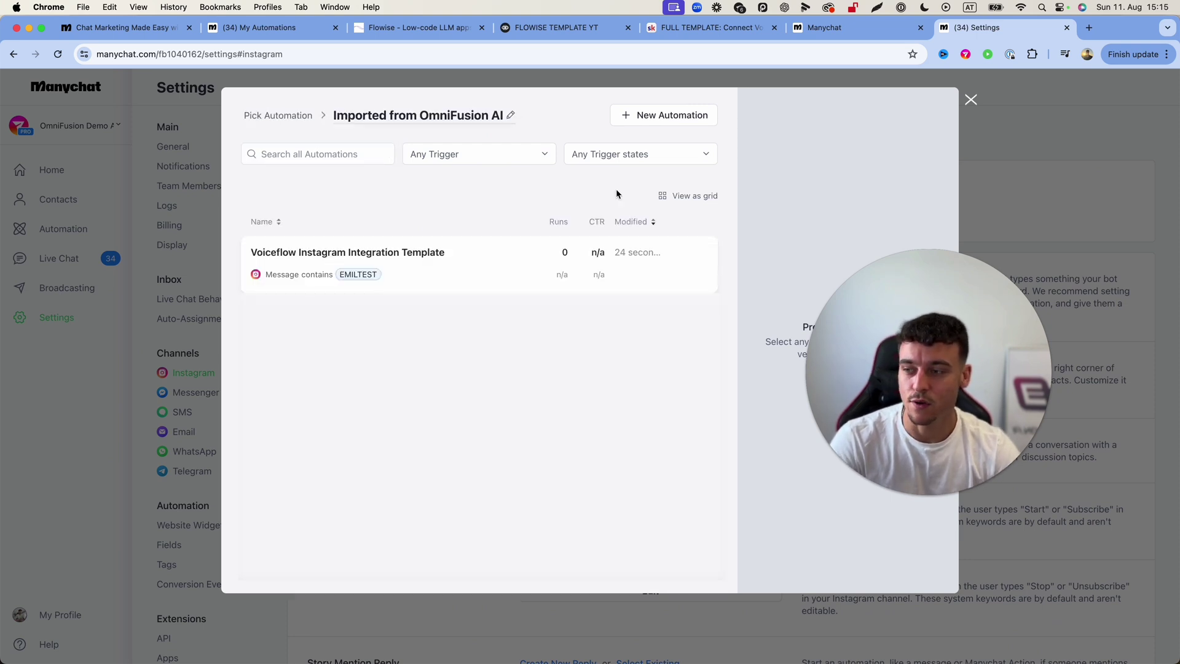
left_click(336, 264)
left_click(848, 568)
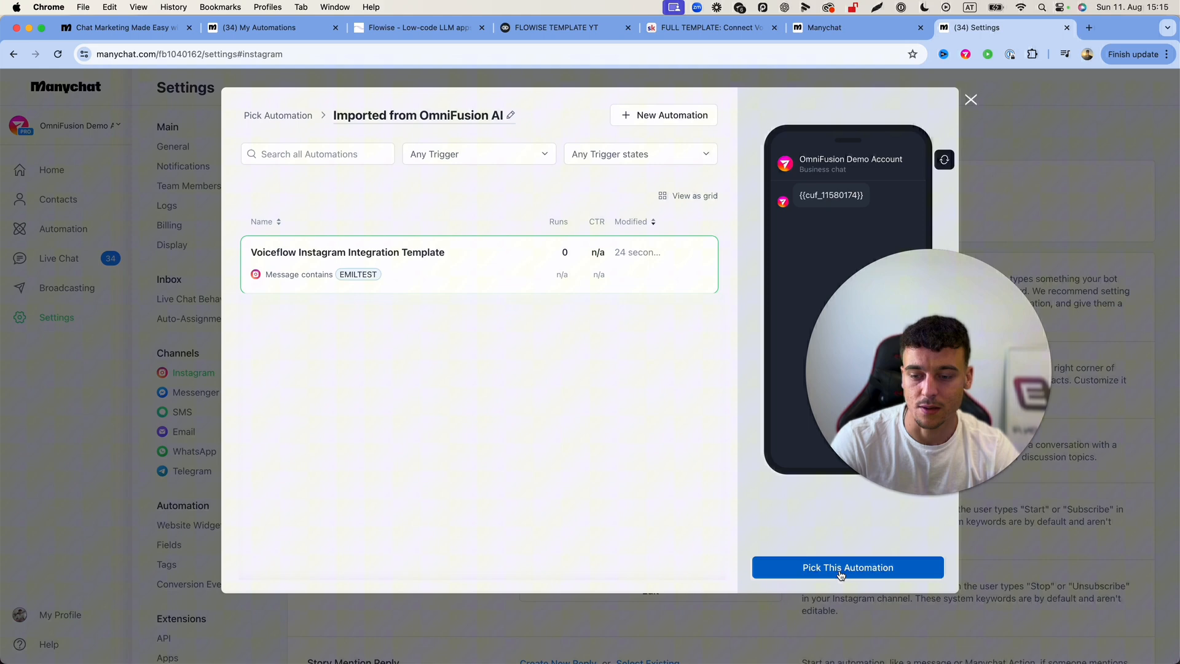
left_click(594, 279)
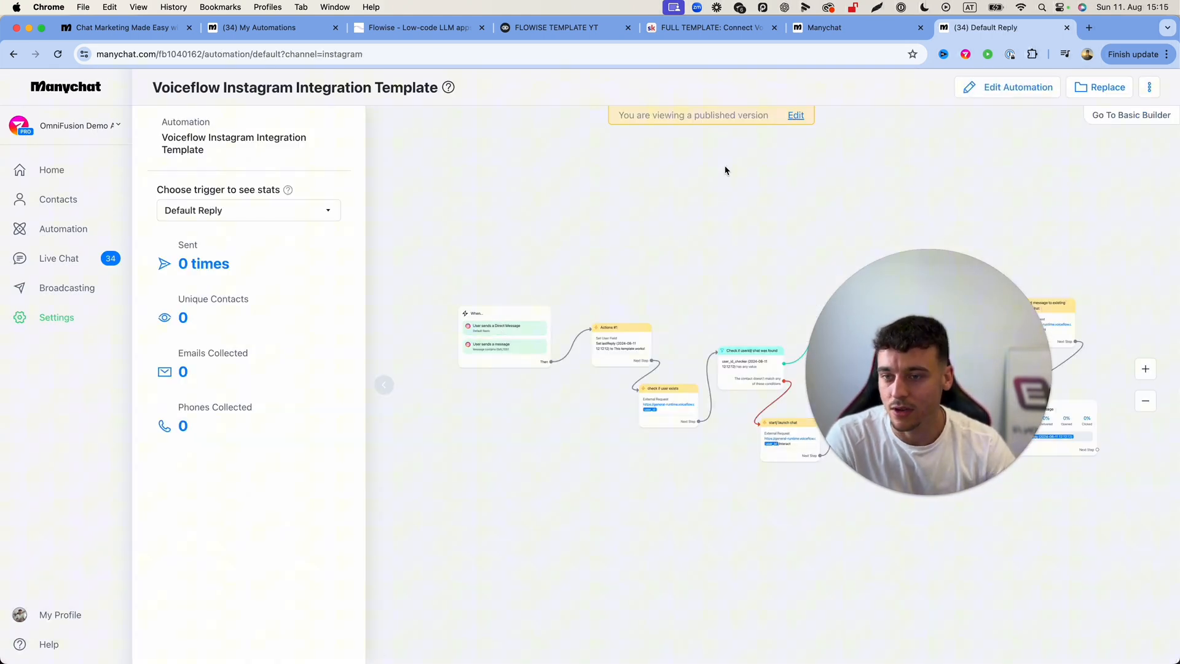
- Edit the automation and keep the Default Reply frequency on 'every time'
left_click(797, 116)
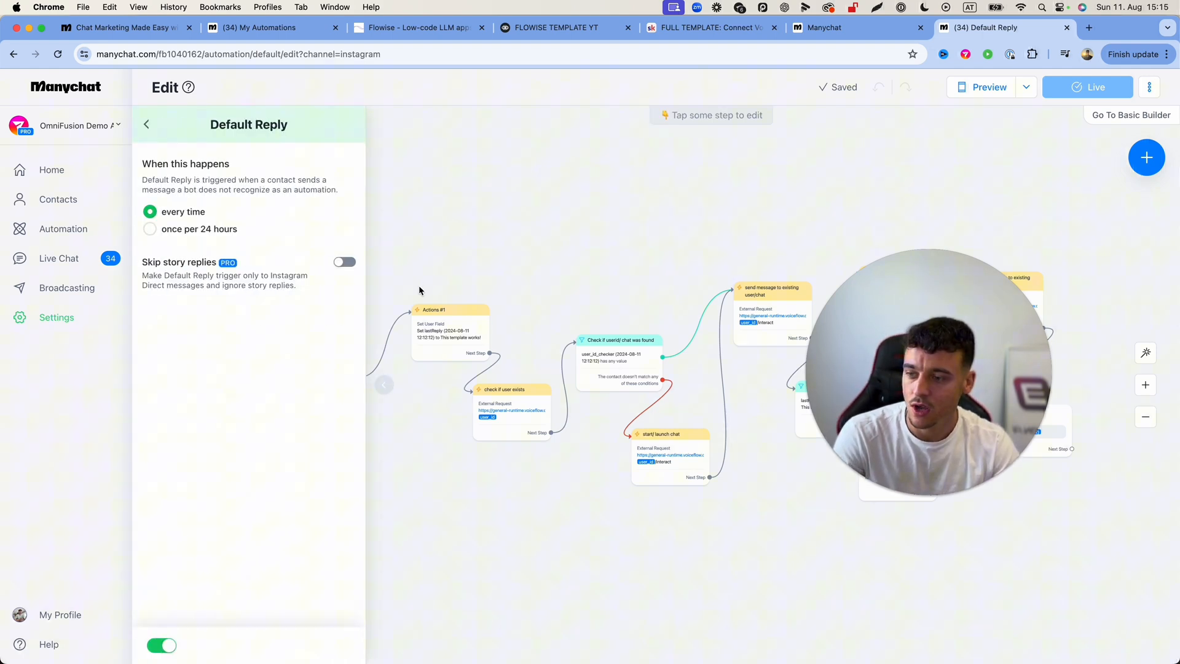
left_click_drag(416, 294, 441, 270)
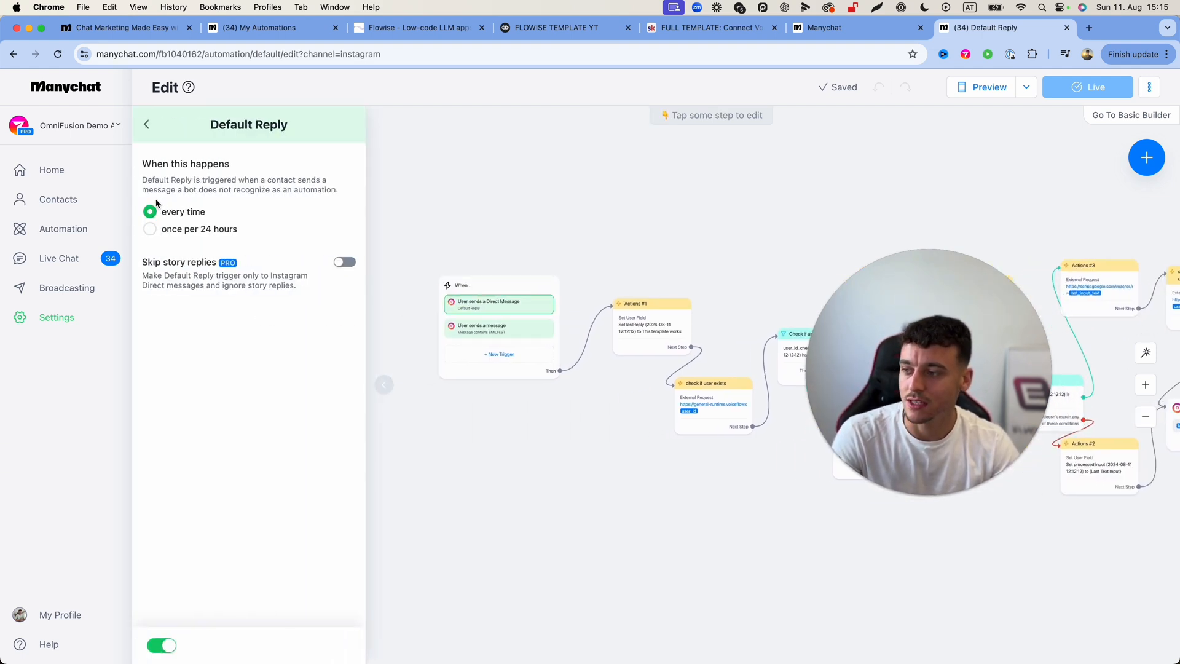
left_click(151, 229)
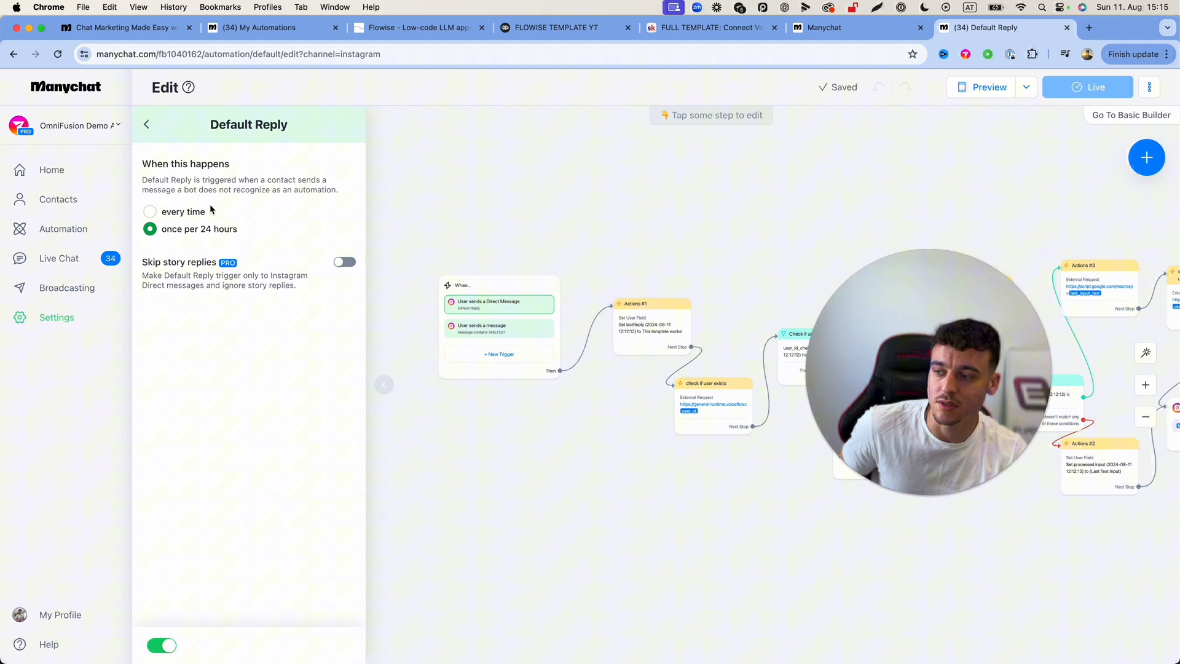
left_click(181, 213)
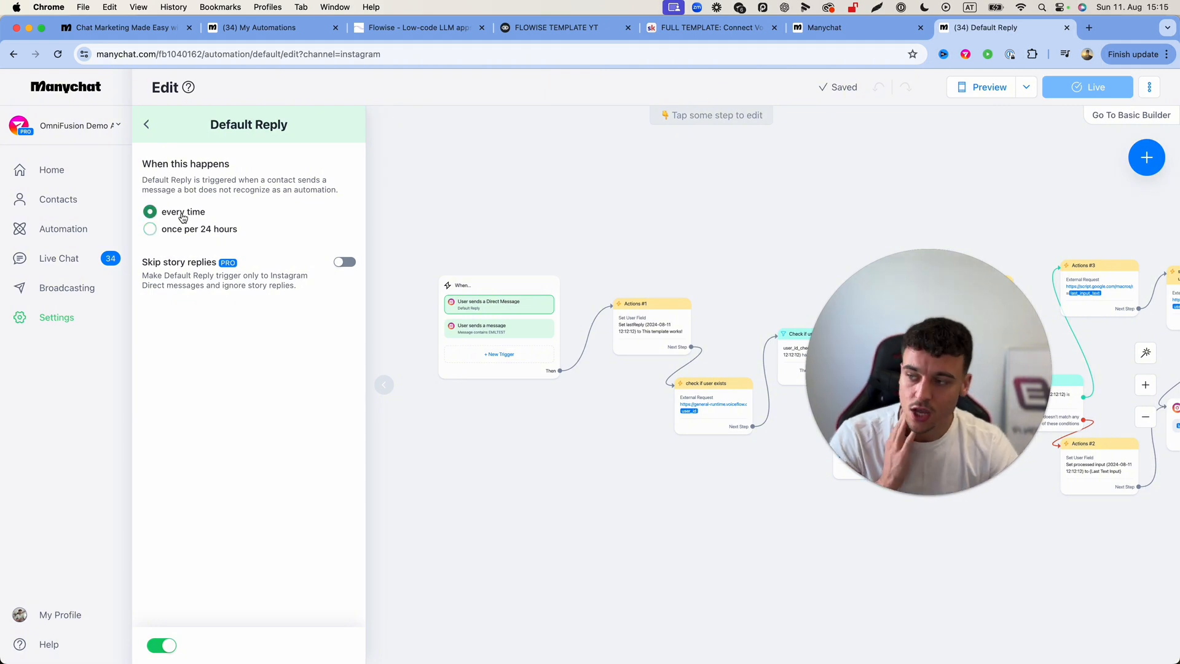
left_click(539, 214)
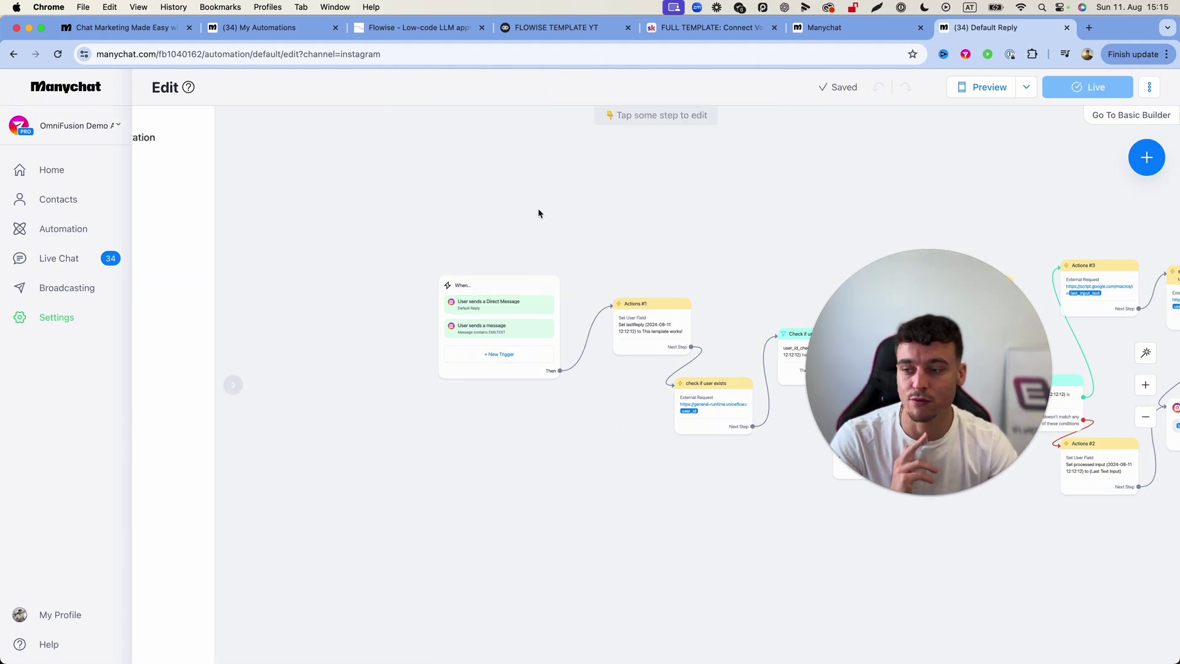
- Delete the EMILTEST keyword trigger from the When... starting step
left_click(498, 328)
left_click(498, 285)
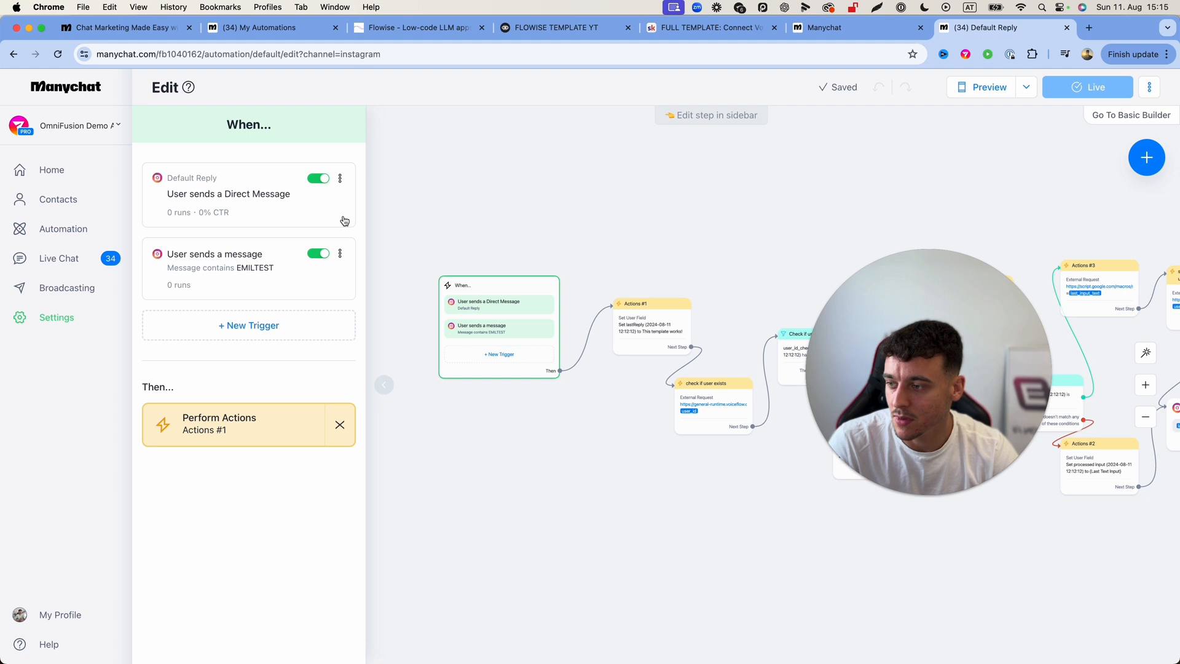
left_click(340, 255)
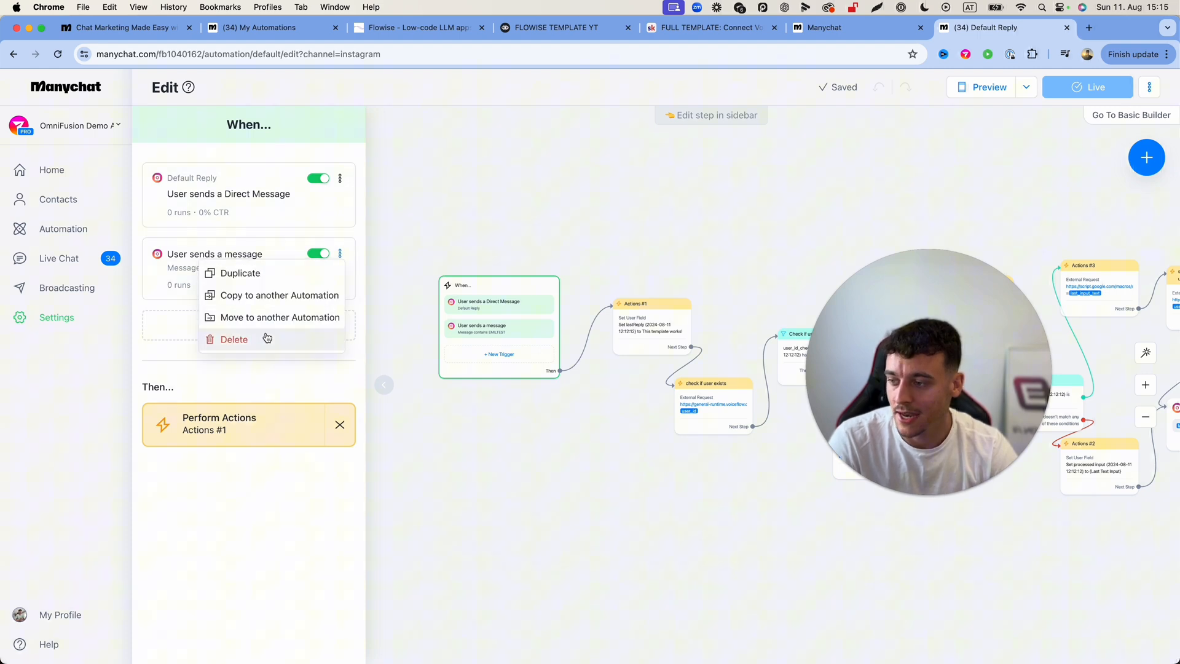
left_click(227, 339)
left_click(638, 259)
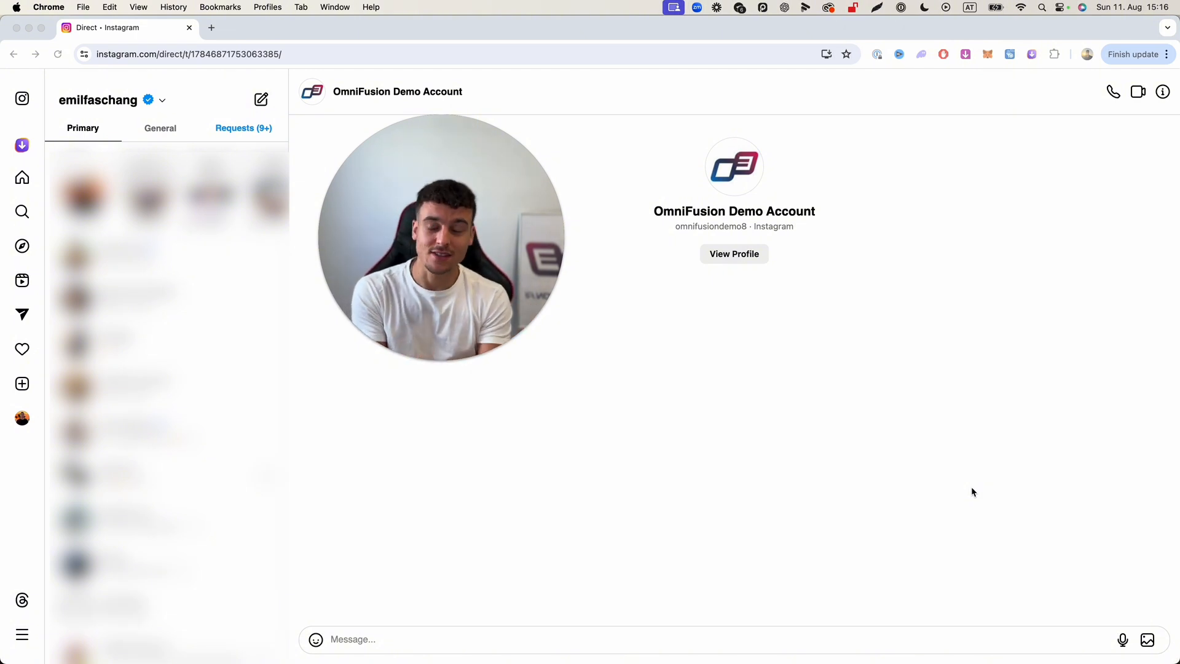
- Send 'Hey' to the demo account in Instagram DMs, then answer the bot with a name and business struggle
left_click(773, 637)
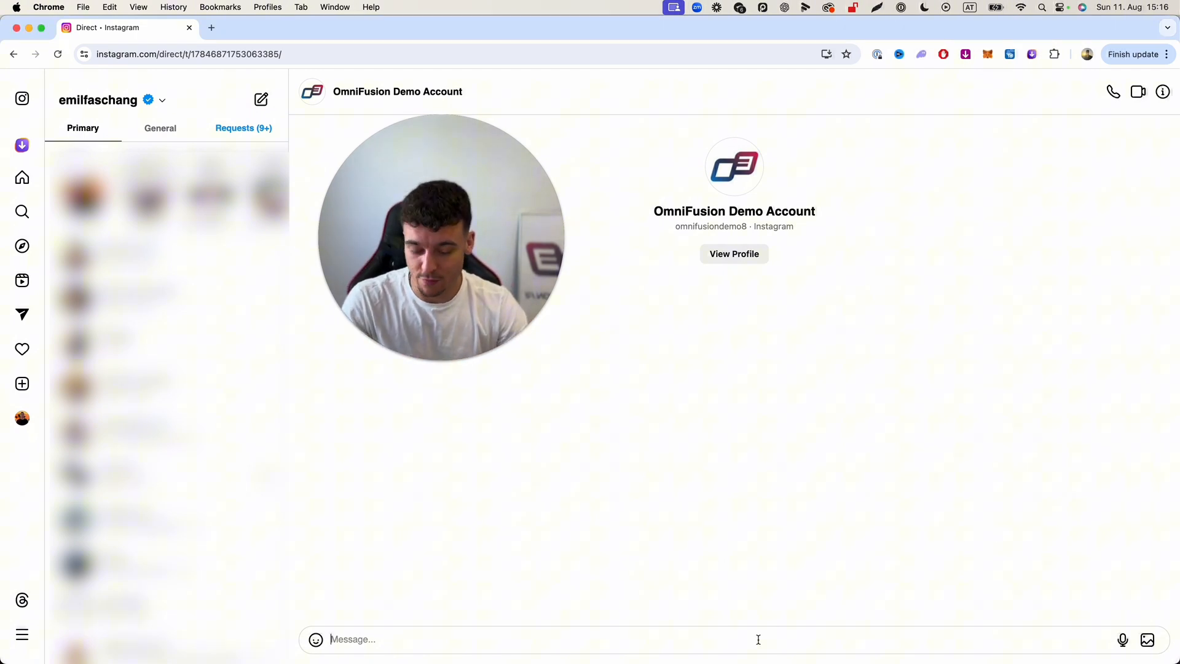
type("Hey")
key("Return")
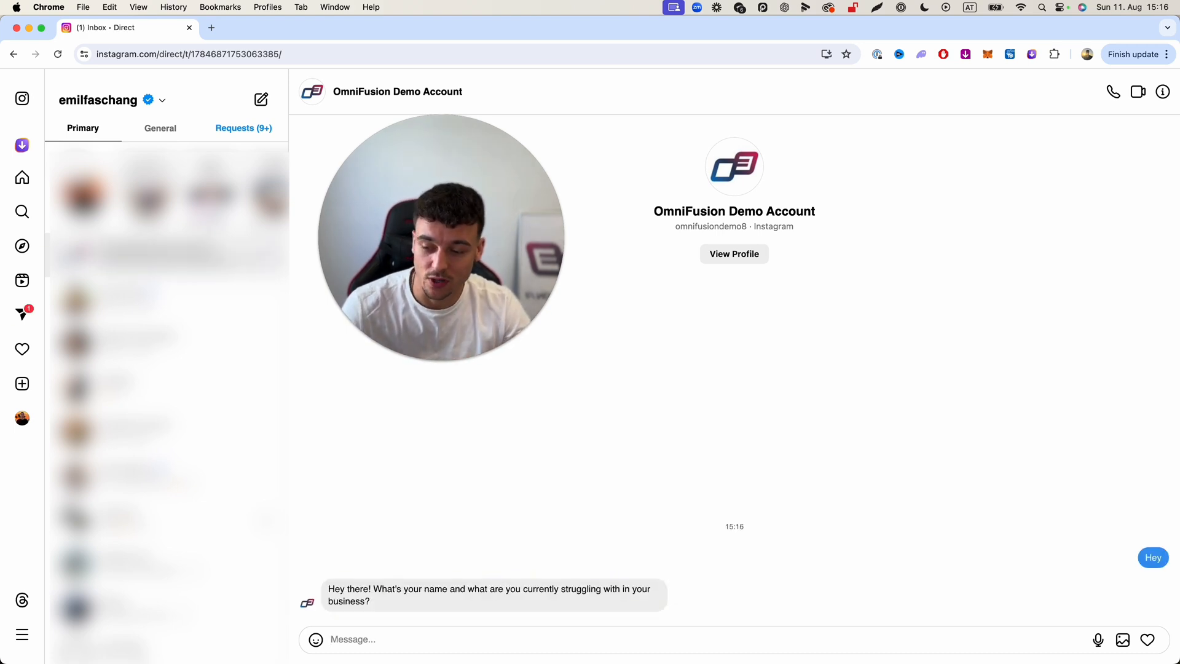
type("My")
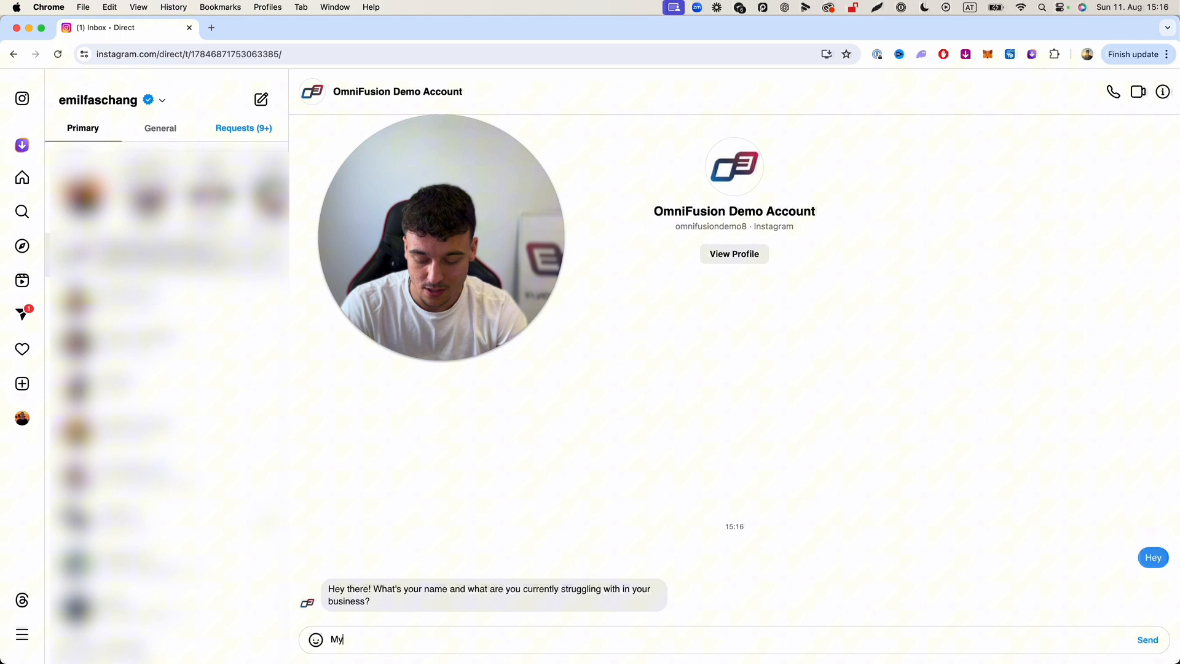
type(" name is Emil, struggling with t")
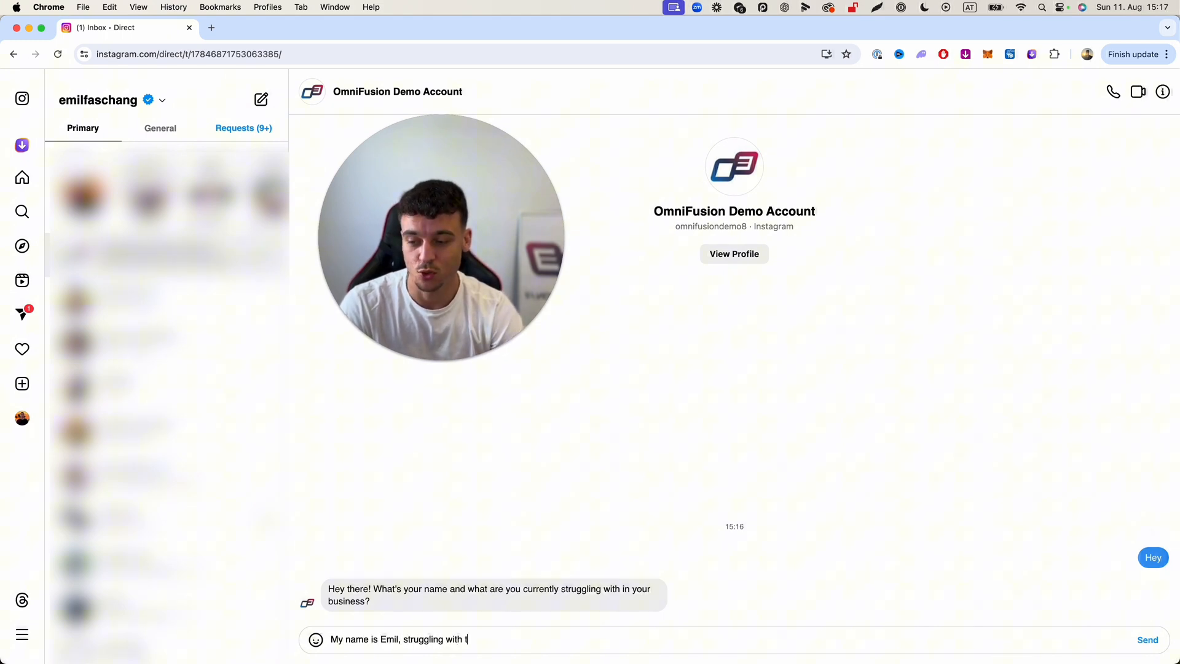
type("ey")
key("Return")
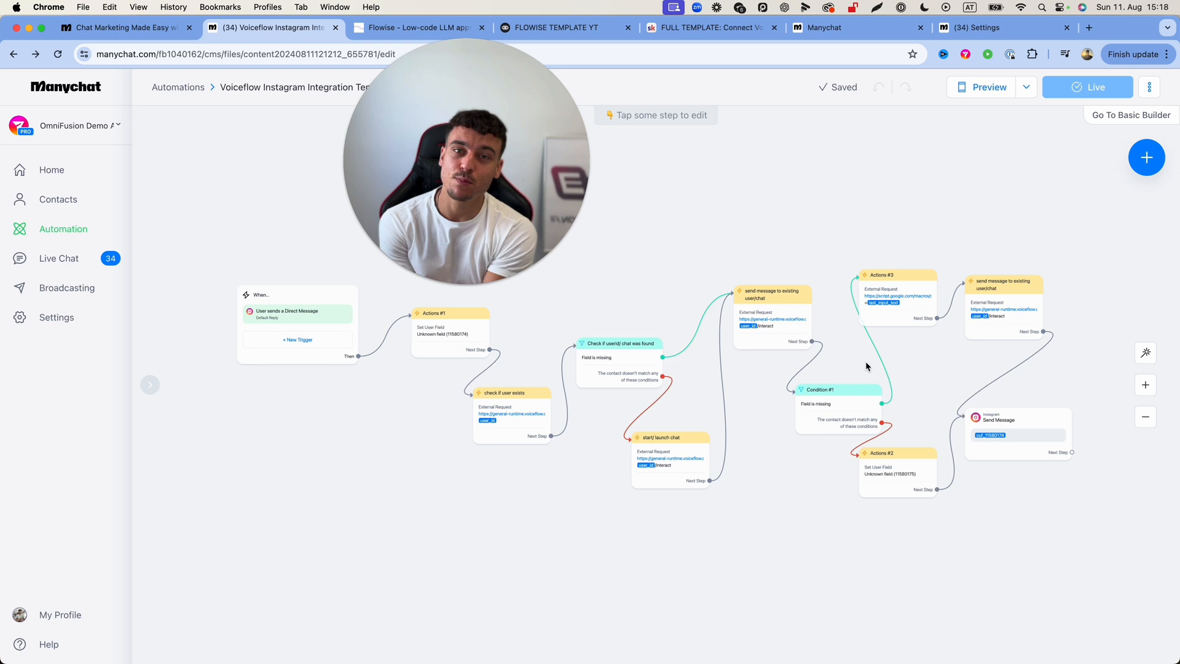
mouse_move(40, 335)
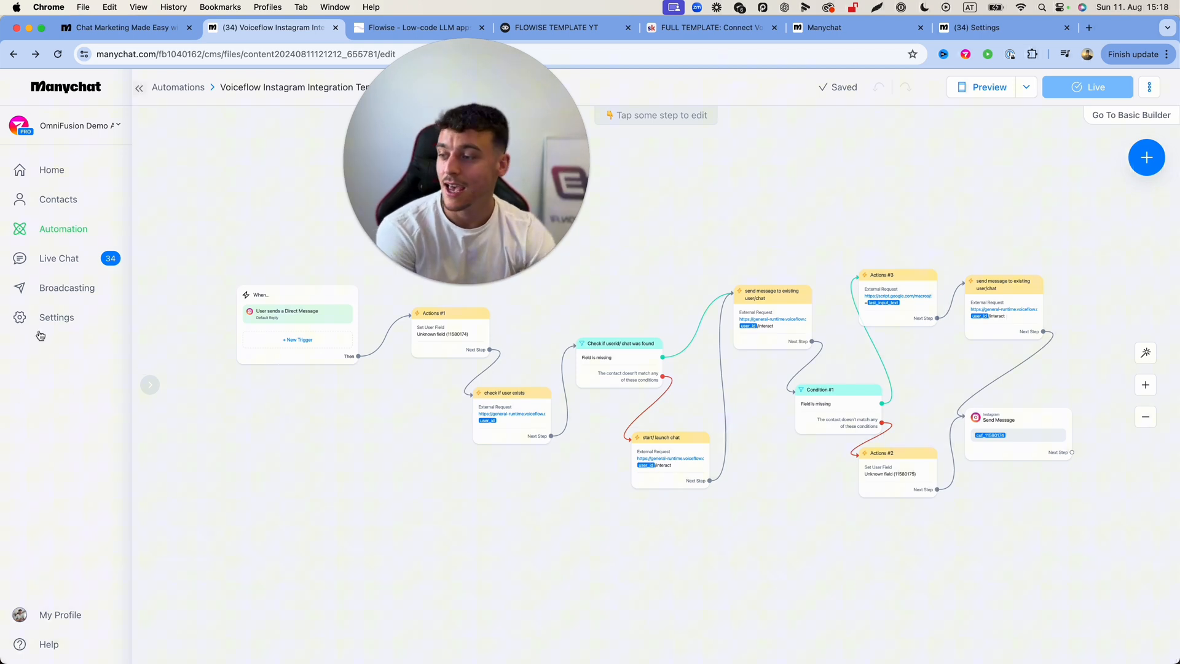
- Browse the Messenger and WhatsApp channel settings, then start editing the template automation
left_click(50, 319)
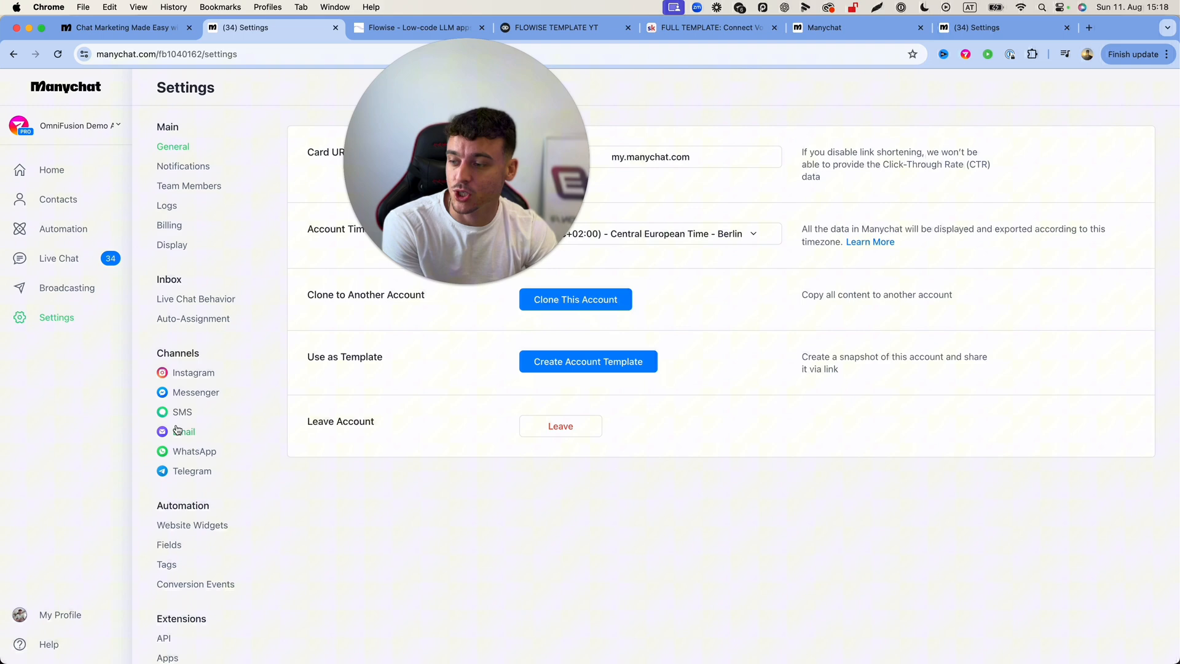
left_click(189, 391)
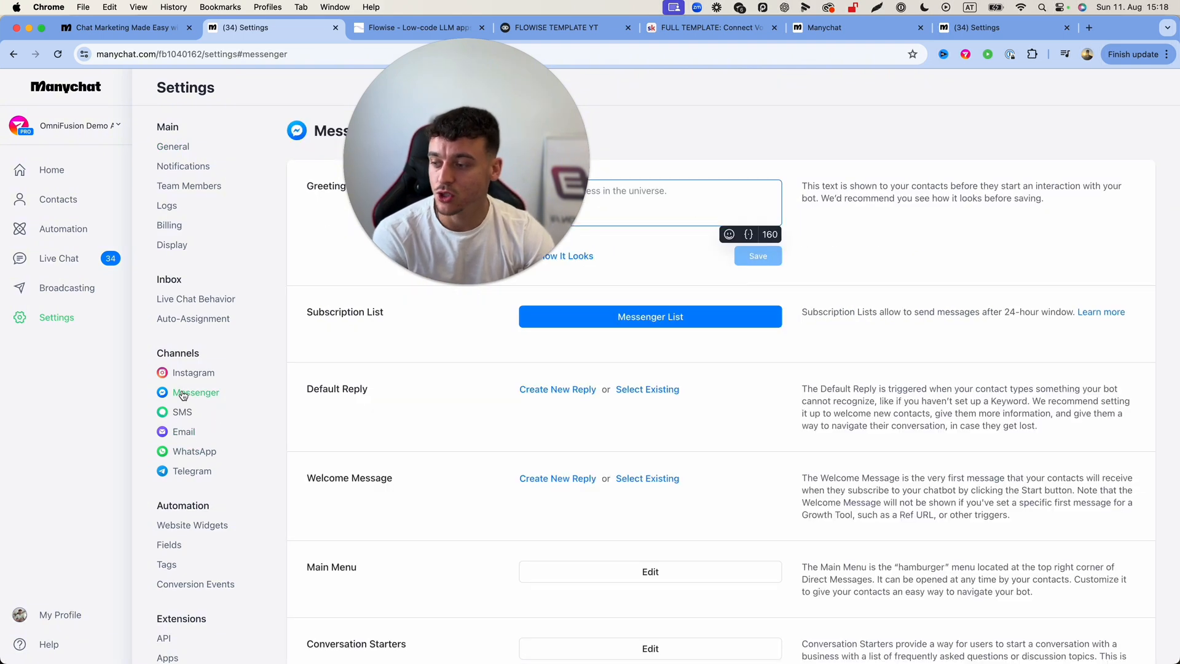
left_click(198, 454)
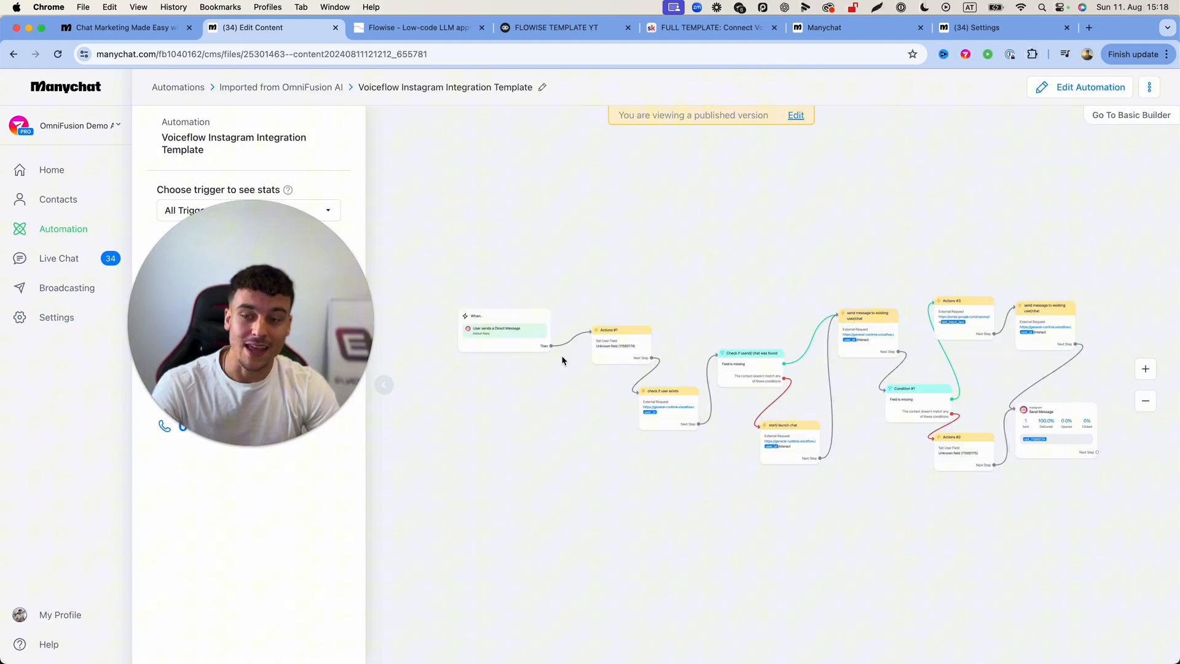
left_click(796, 115)
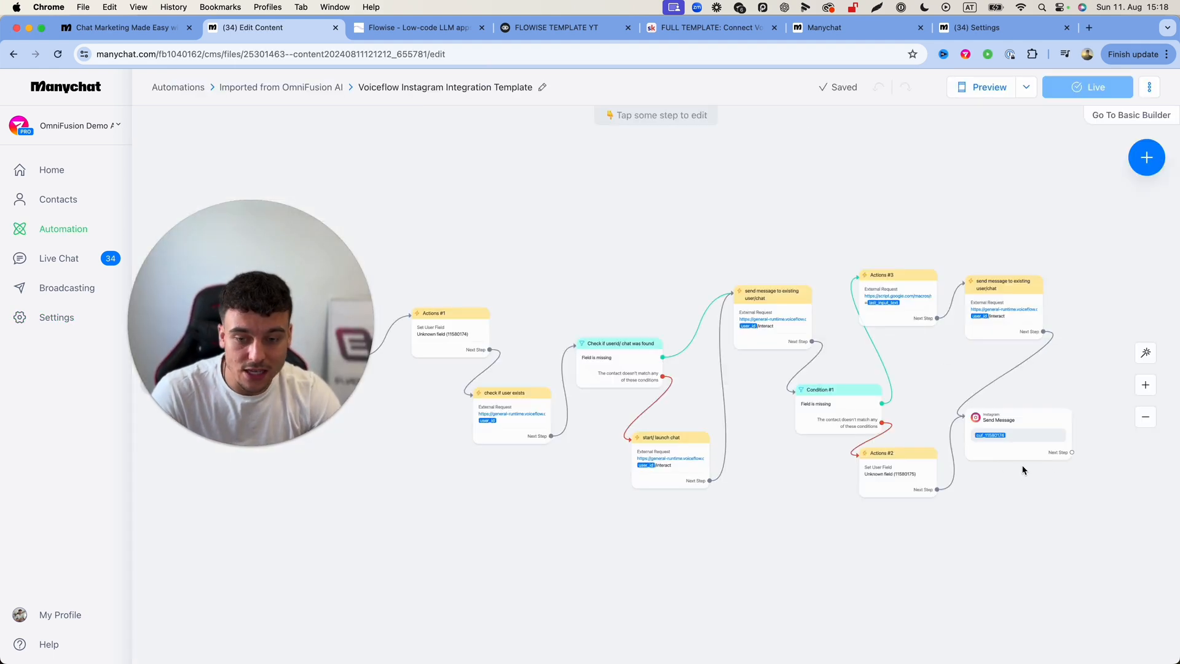
scroll(1004, 420, "up", 3)
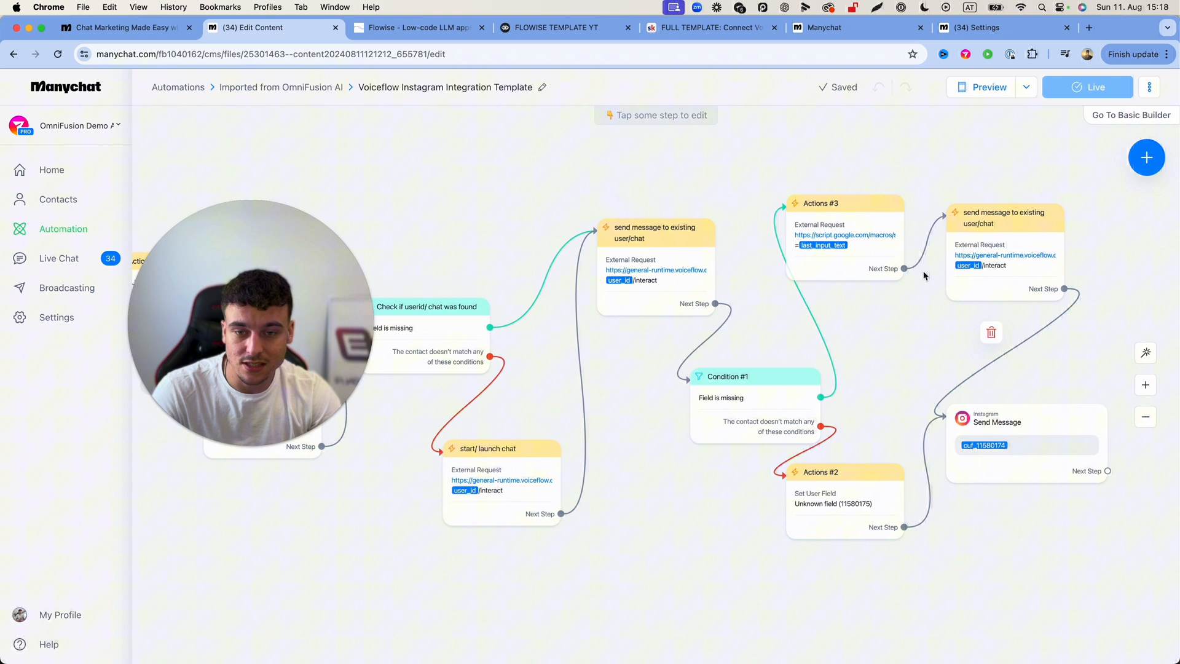
- View the add-step list and the direct-message trigger, then return to account Settings
left_click(1146, 158)
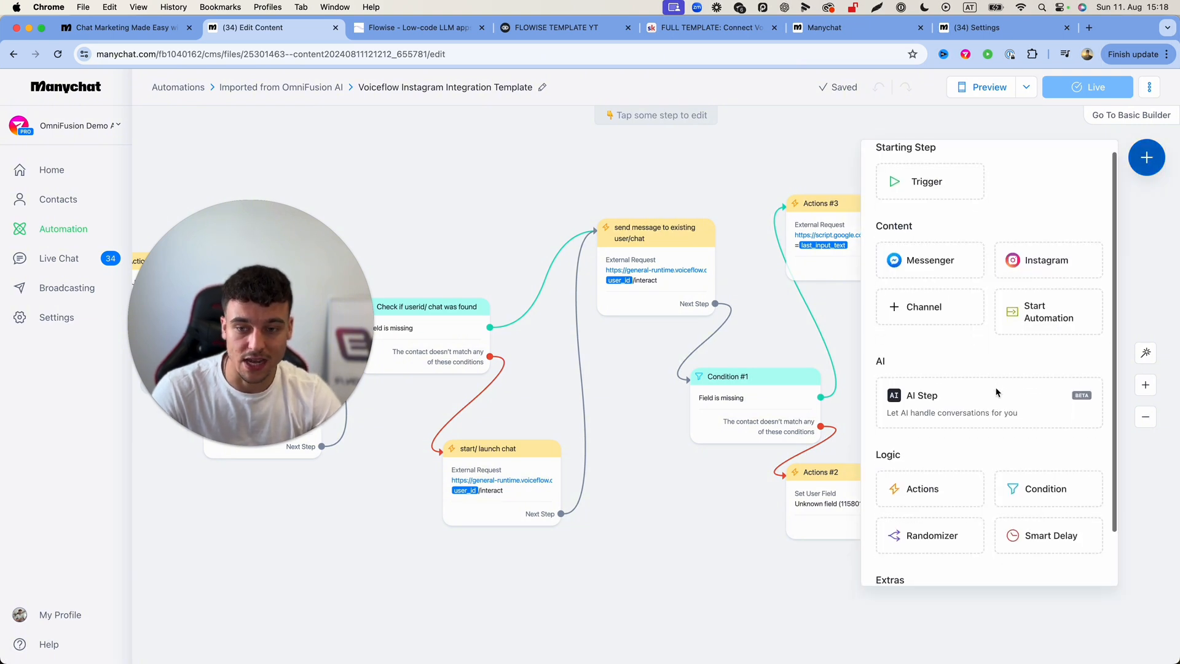
scroll(996, 384, "down", 1)
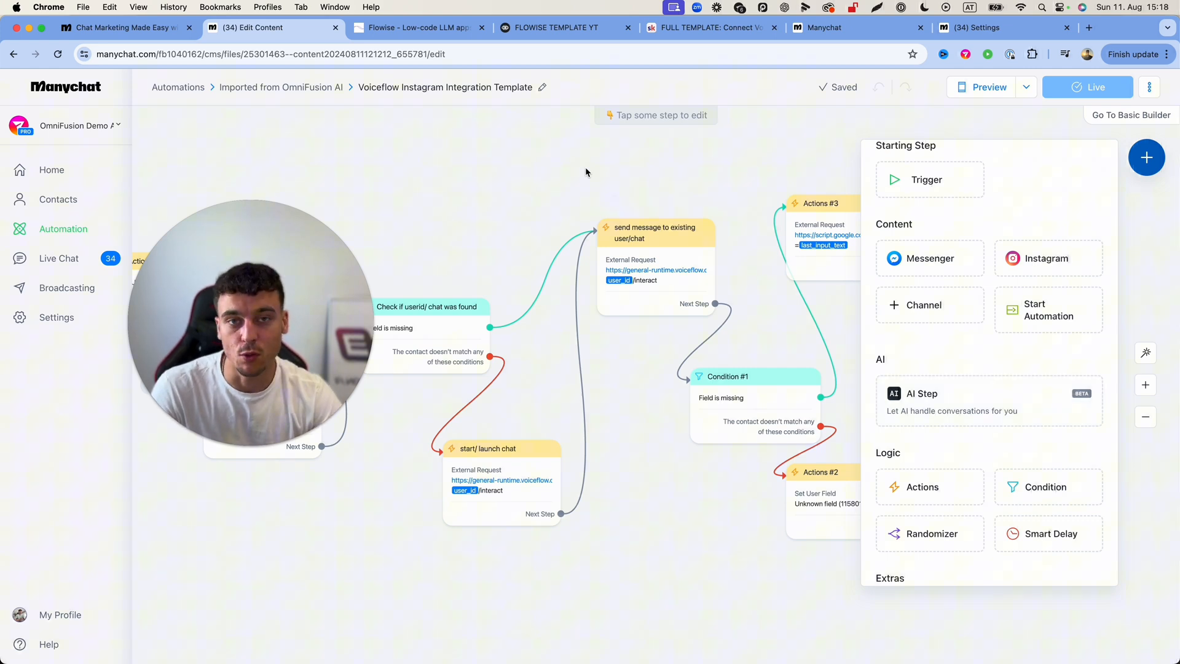
left_click_drag(585, 168, 545, 277)
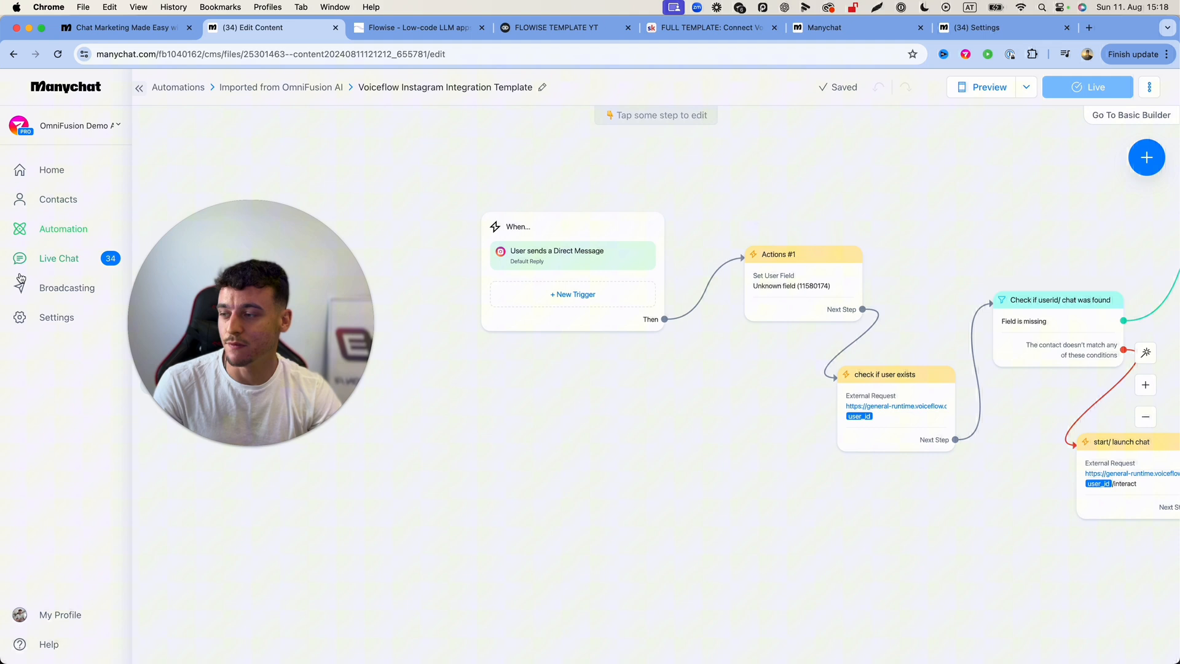
left_click(57, 317)
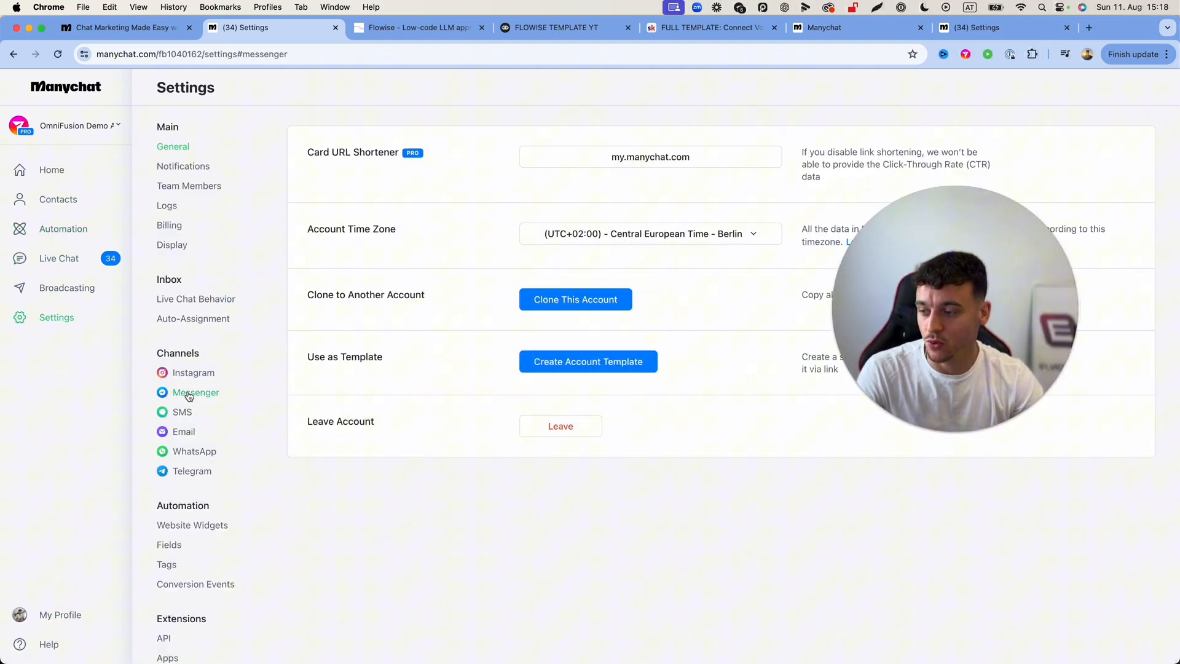
- View Messenger channel settings and the Default Reply automation picker without choosing one
left_click(195, 391)
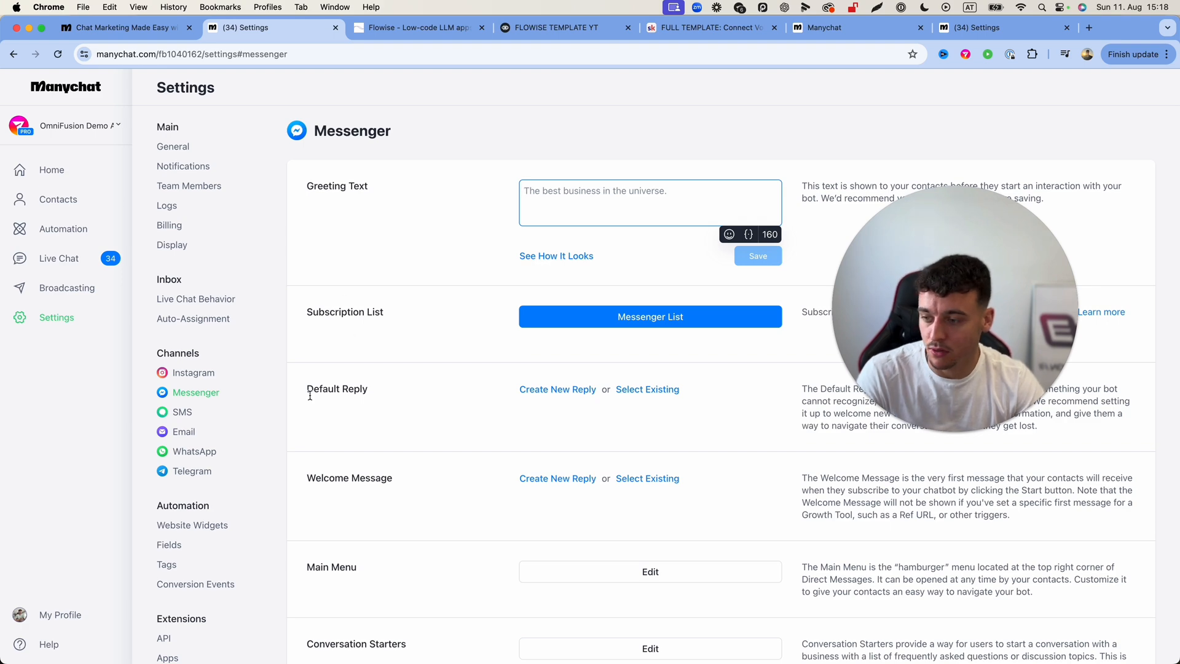
left_click(655, 394)
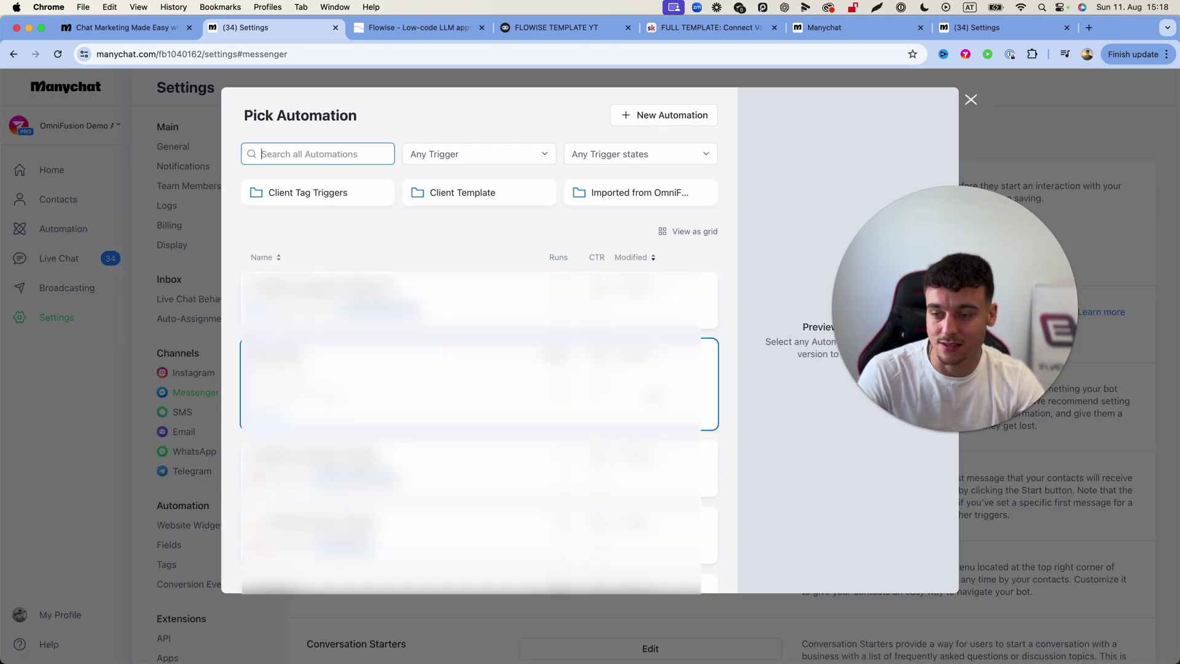
left_click(970, 99)
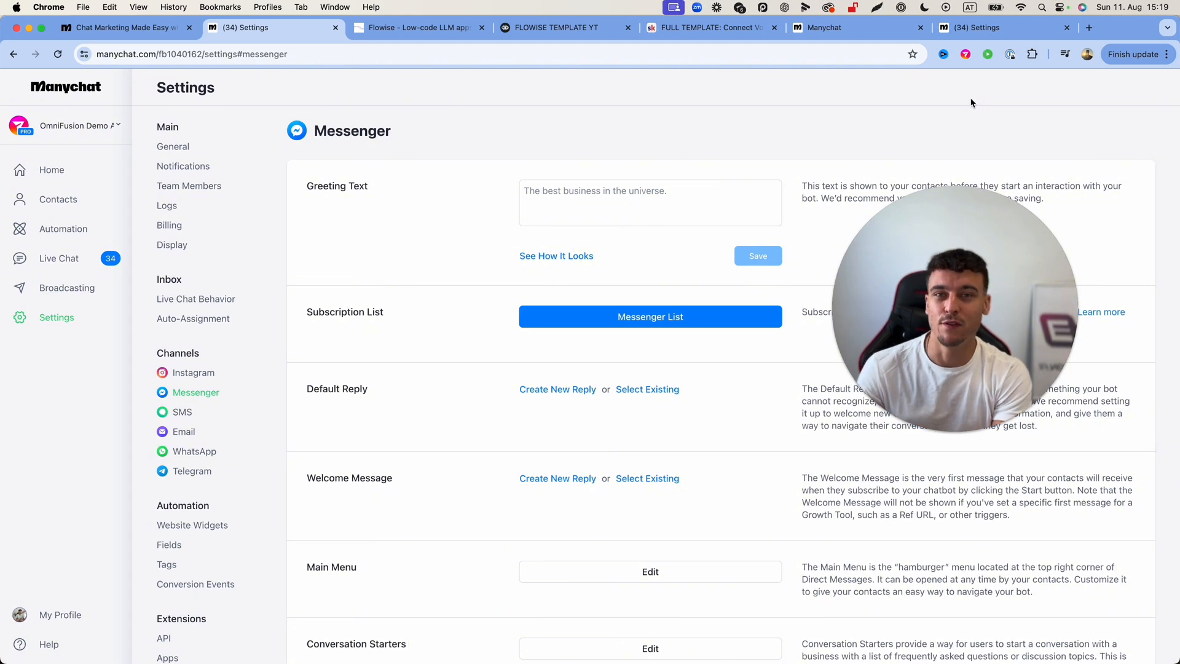